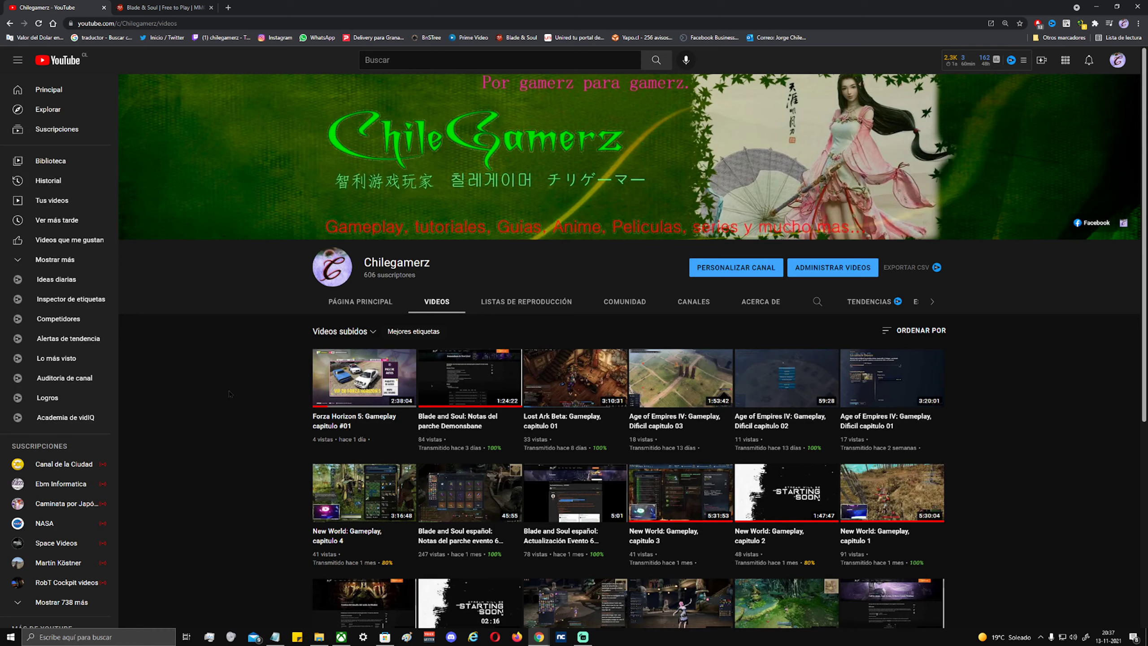
Switch to the Xbox app and display the account menu to check which account is signed in.
click(341, 637)
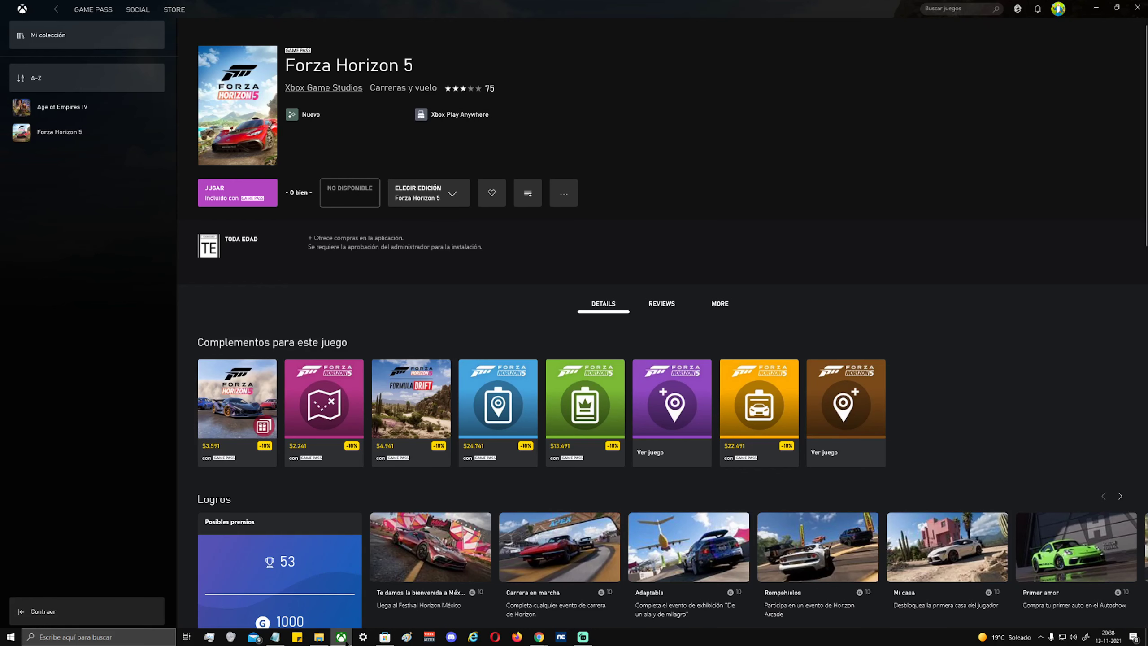
click(1058, 10)
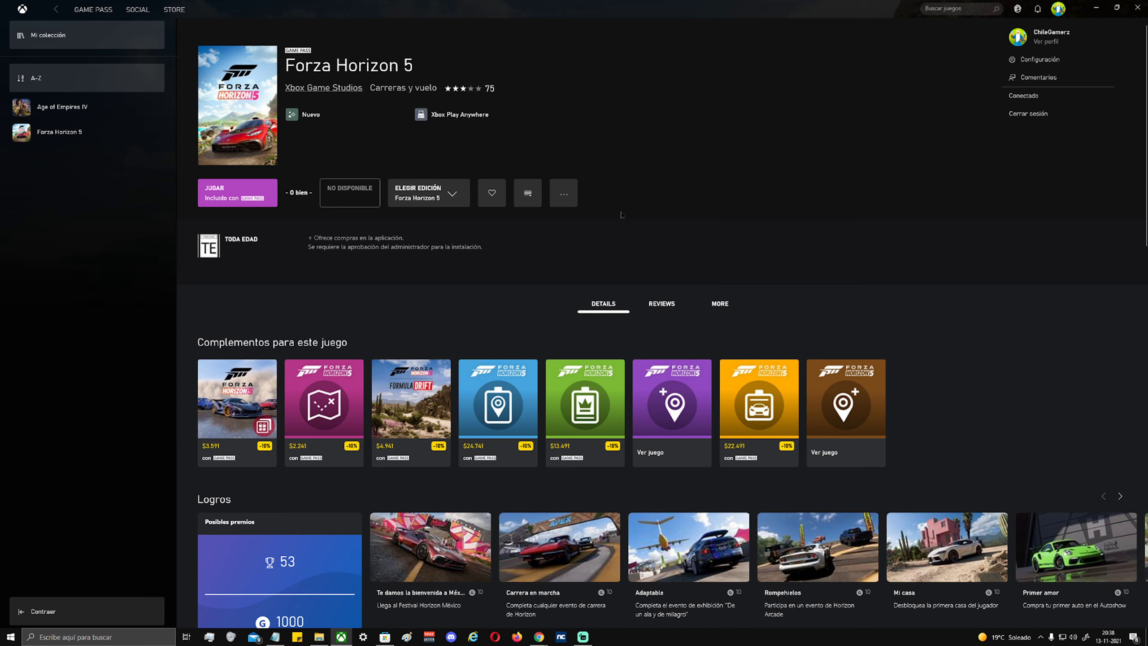
click(588, 253)
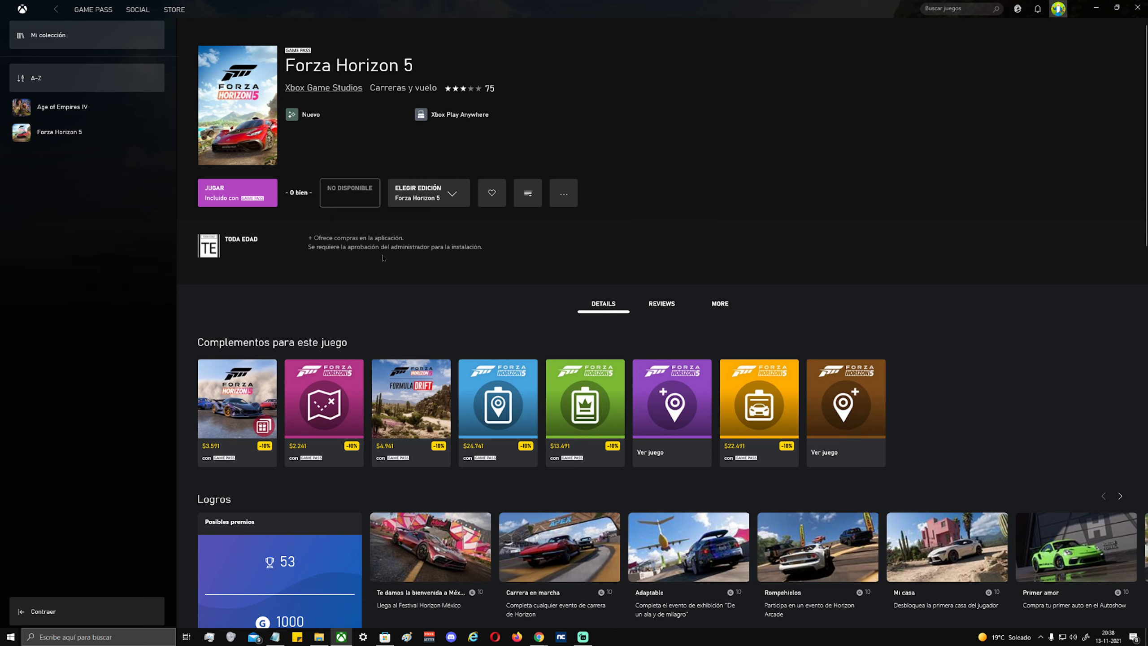
mouse_move(87, 140)
click(1058, 9)
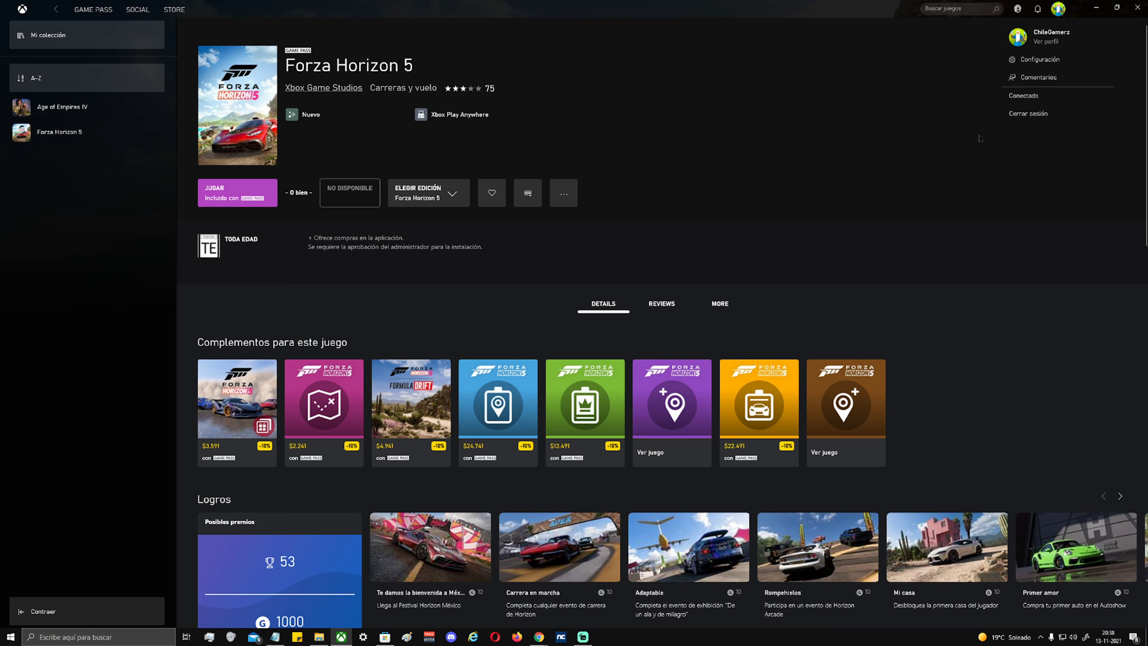
Switch to Microsoft Store to check its signed-in account and compare it with the Xbox app's account menu.
click(385, 636)
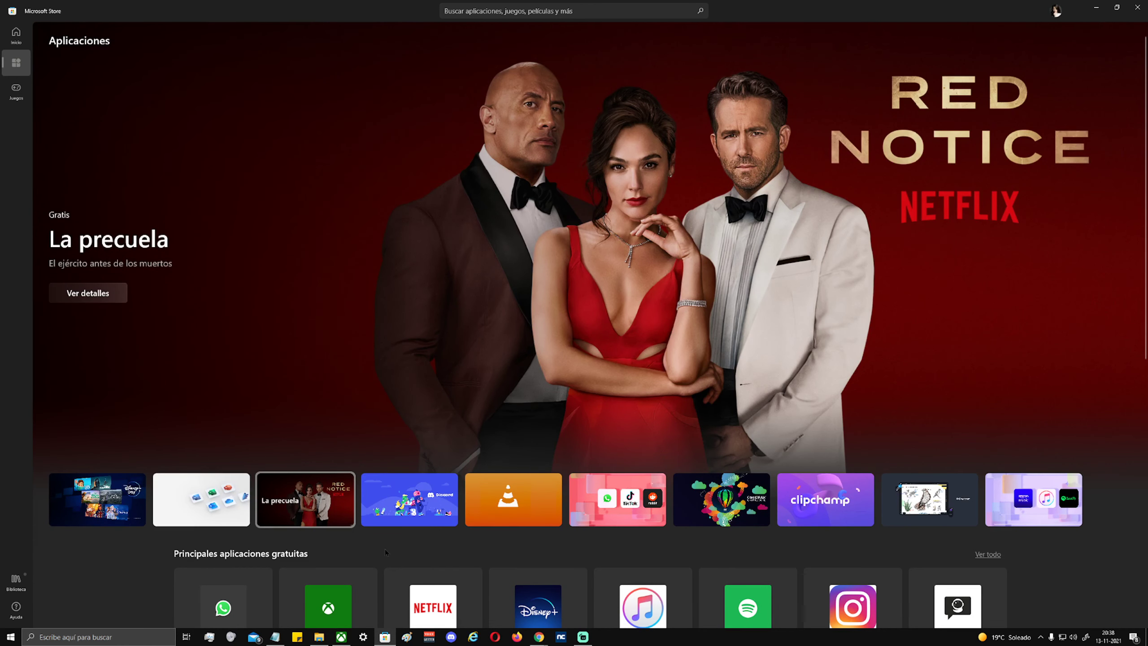
mouse_move(388, 639)
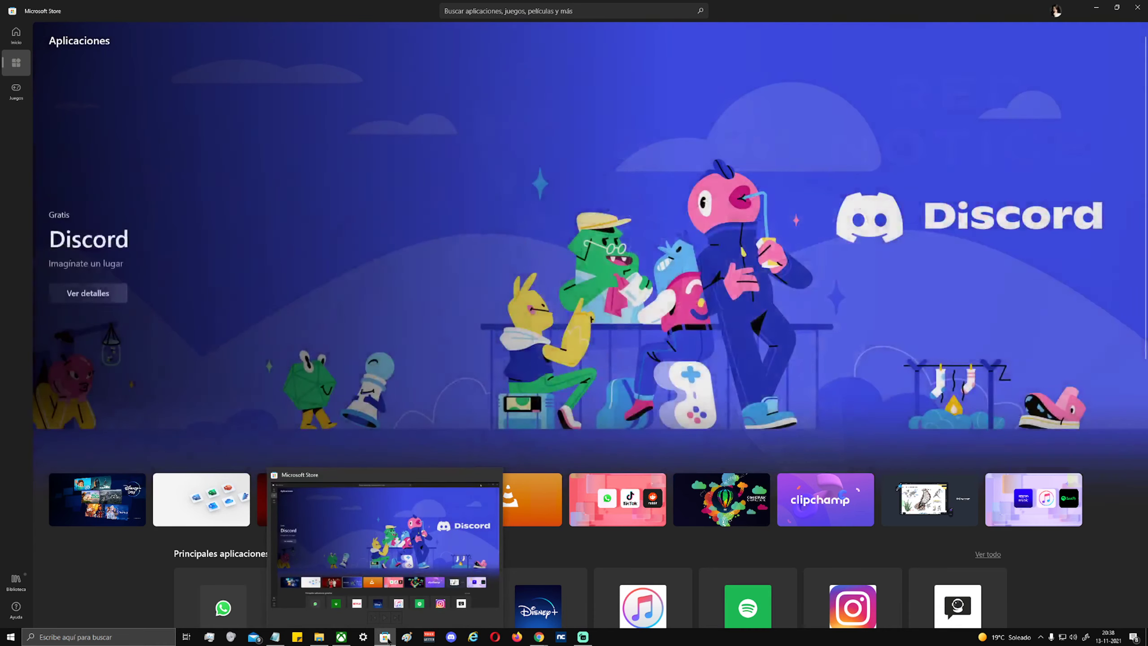
click(362, 534)
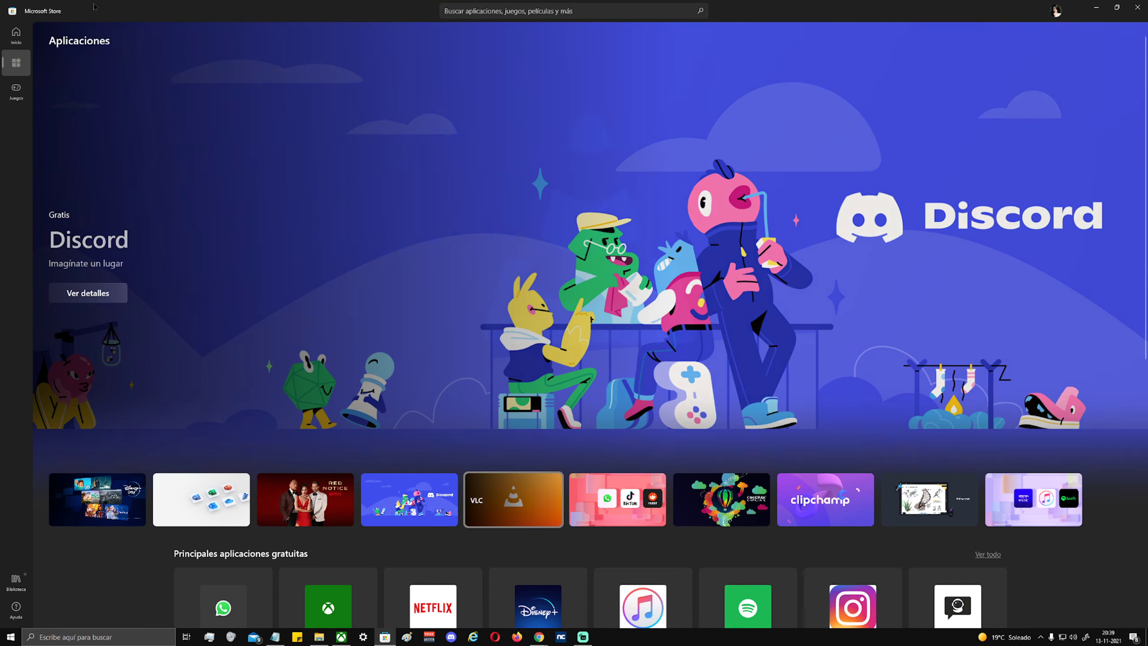
key(alt+Tab)
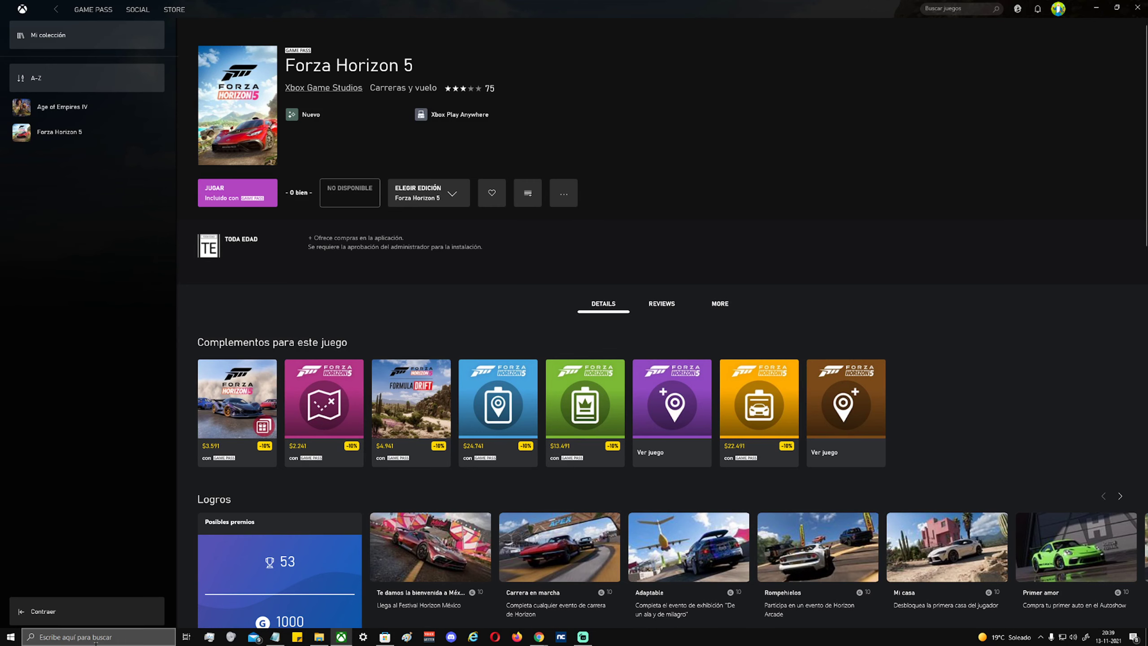
mouse_move(337, 644)
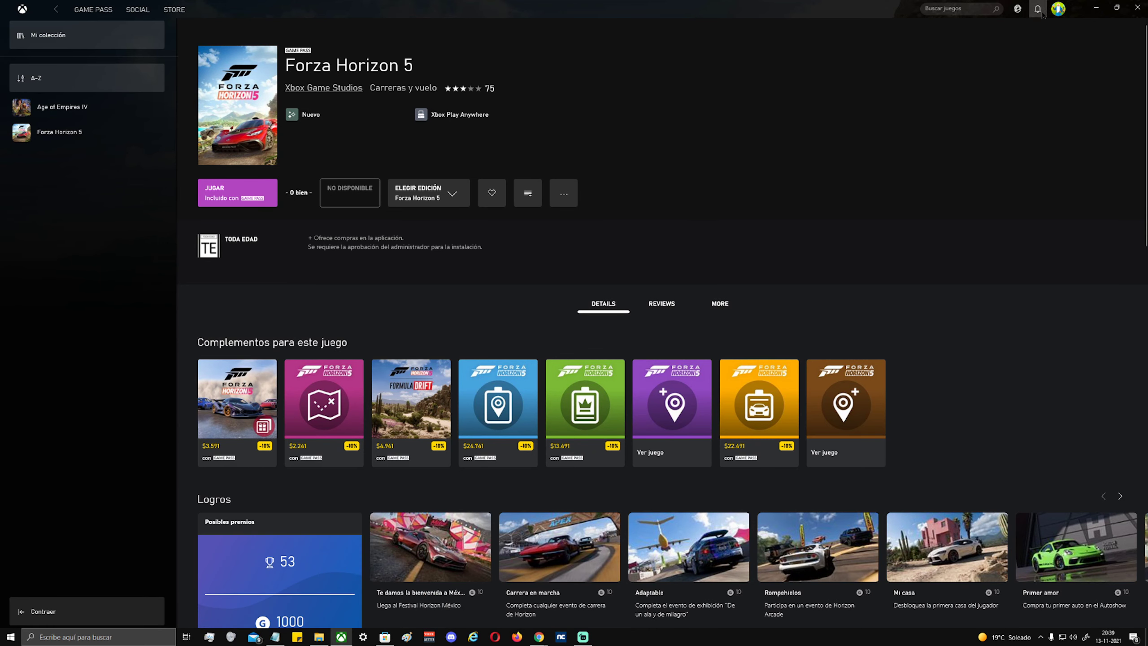
click(1065, 14)
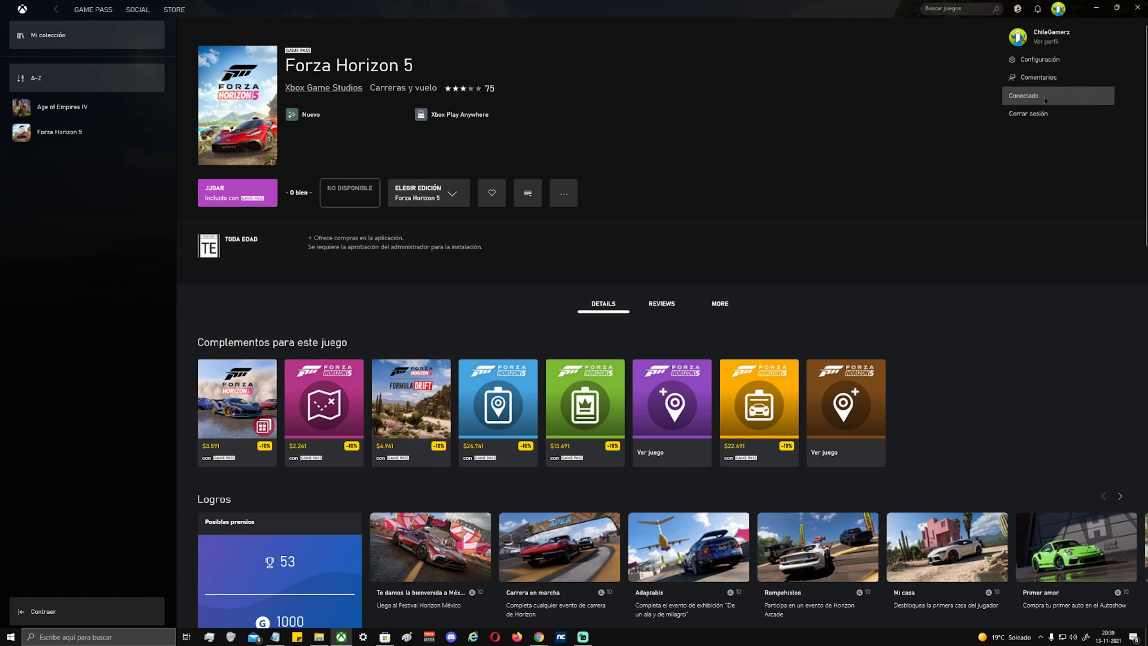
click(721, 184)
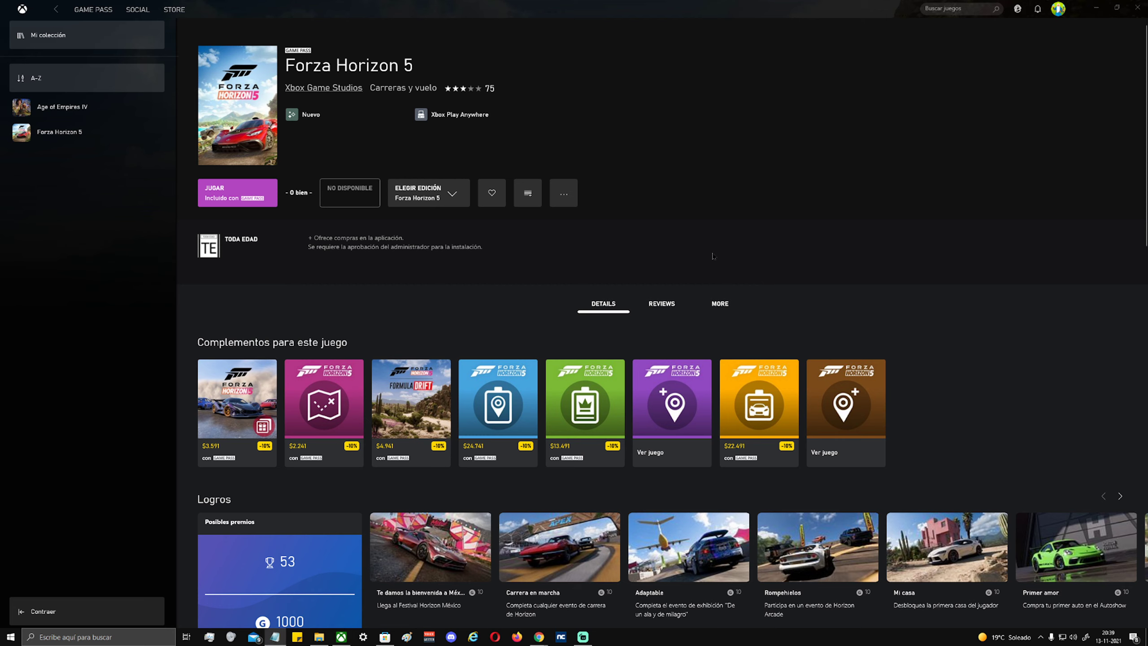
Search Windows for "servicios" and open the Servicios application.
click(90, 636)
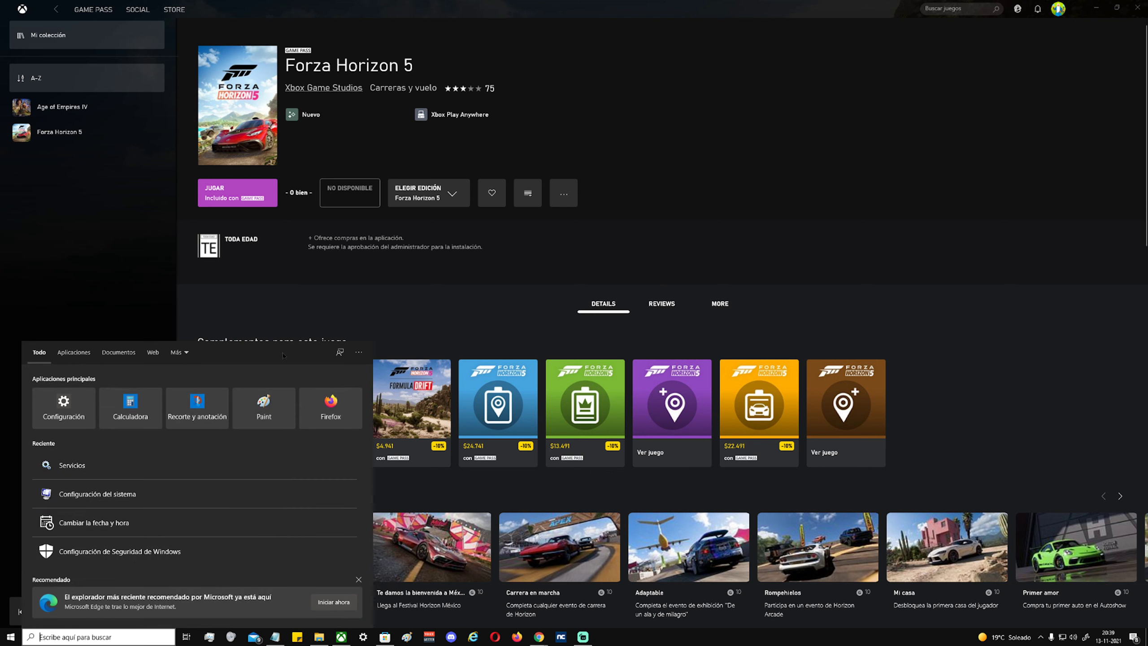
click(358, 307)
click(127, 638)
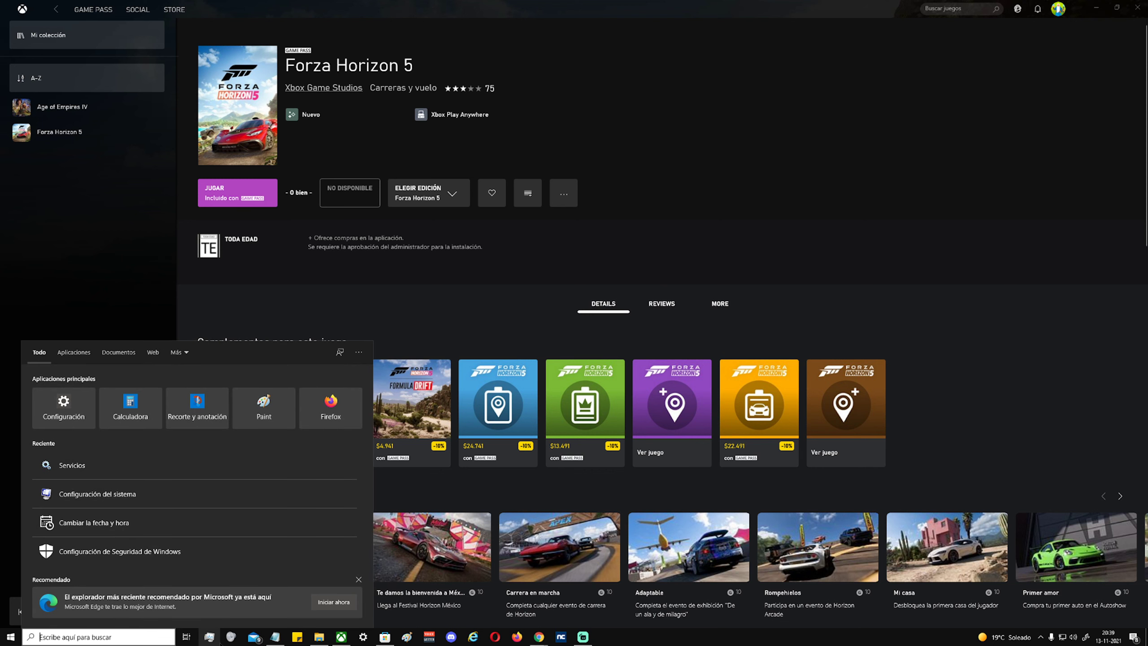
text(ser)
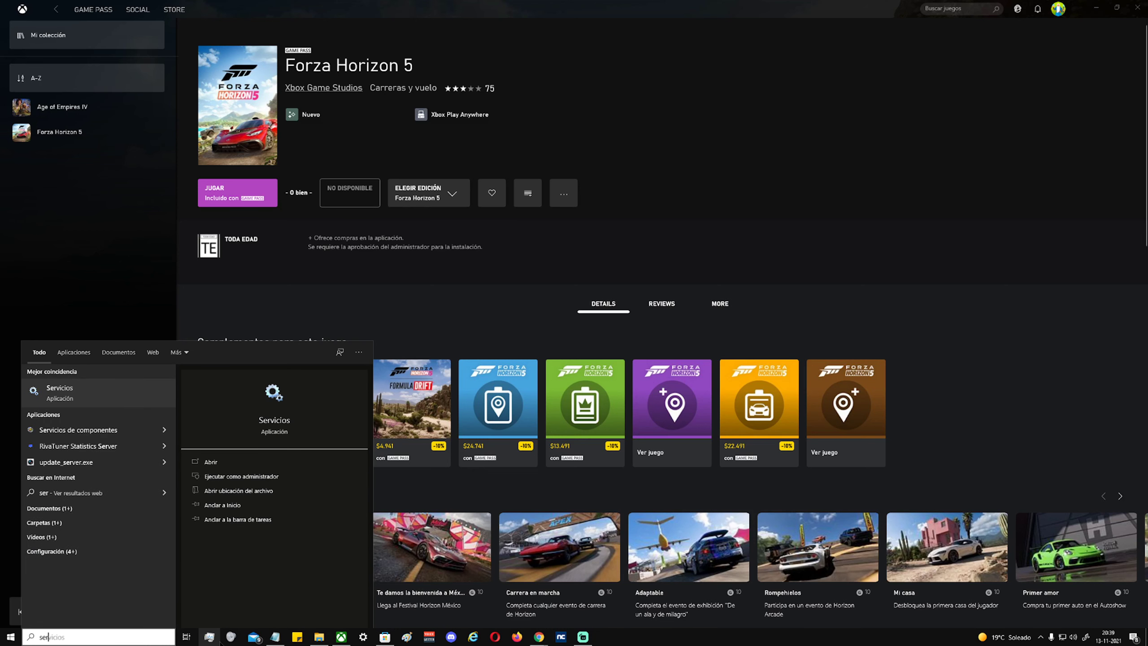
text(vicos)
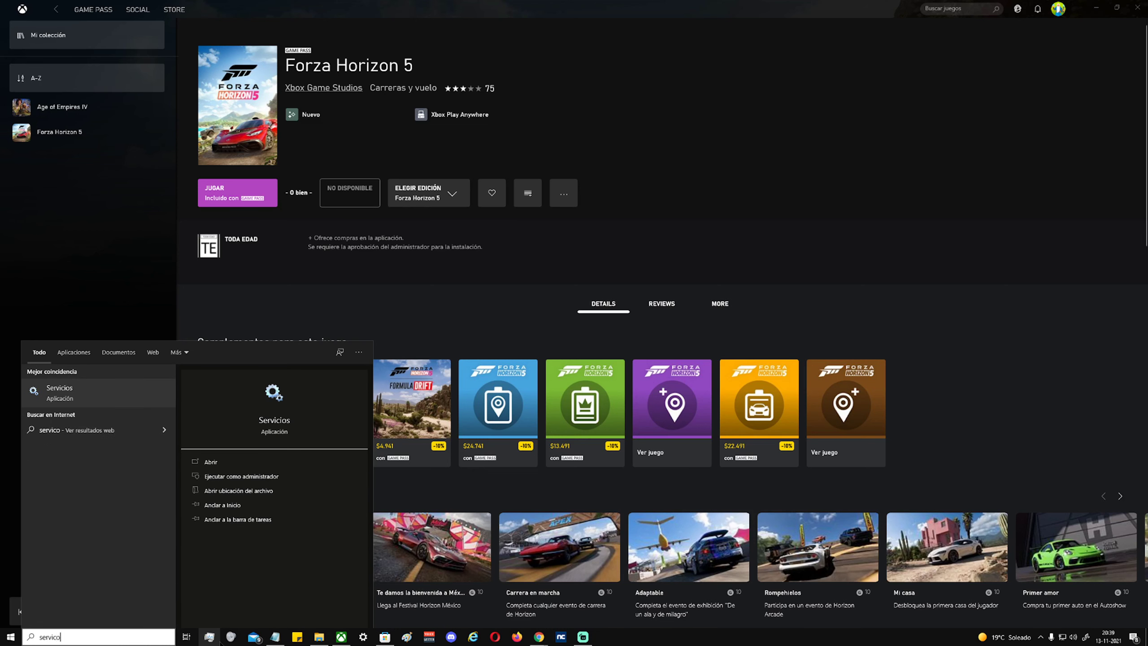
click(62, 403)
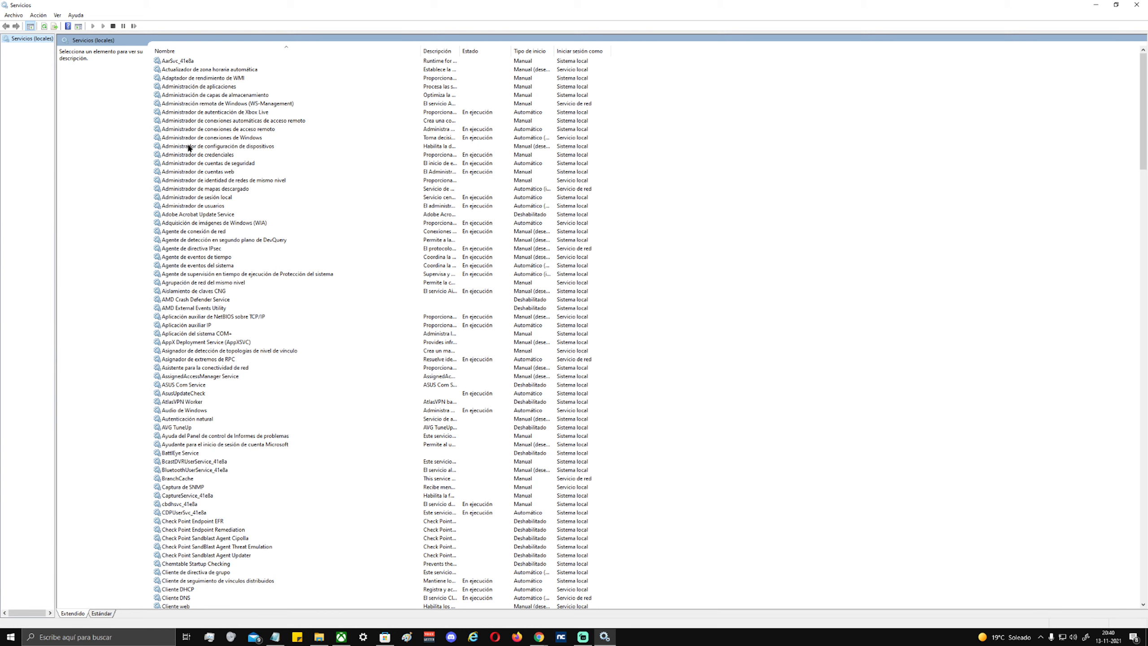
click(209, 78)
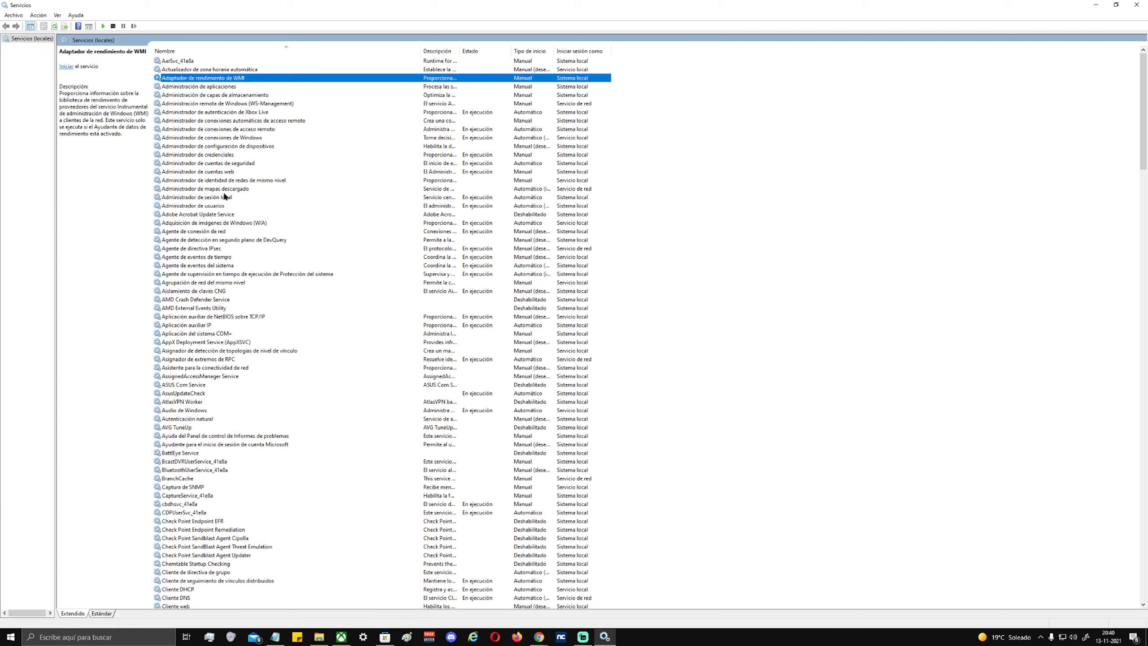
click(208, 402)
click(237, 121)
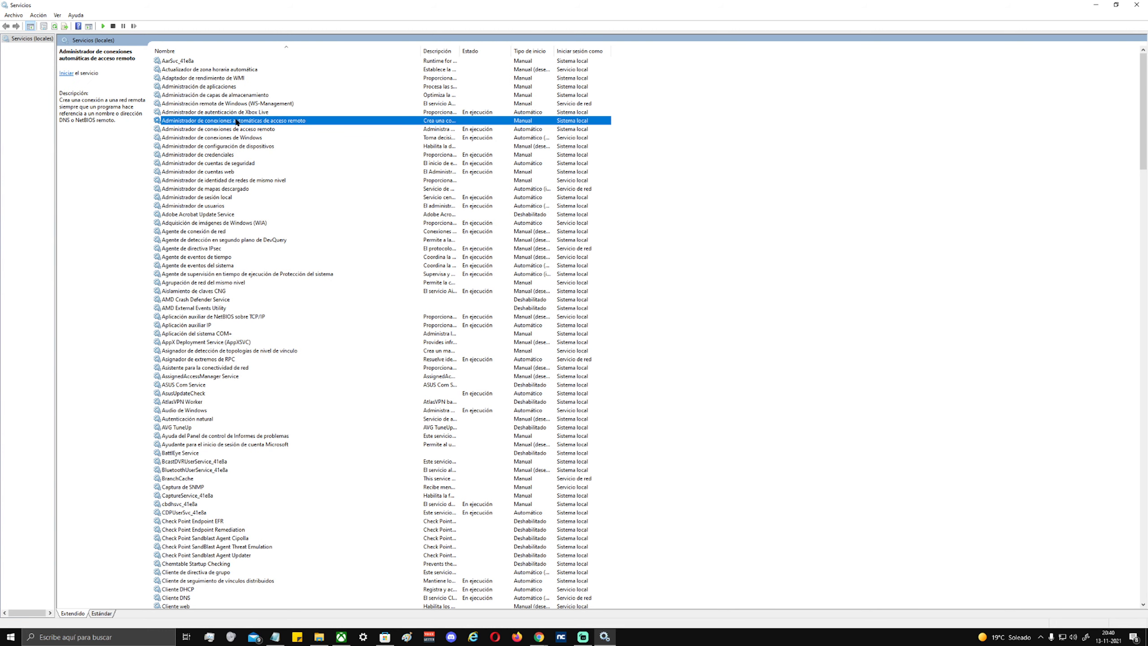
double_click(237, 121)
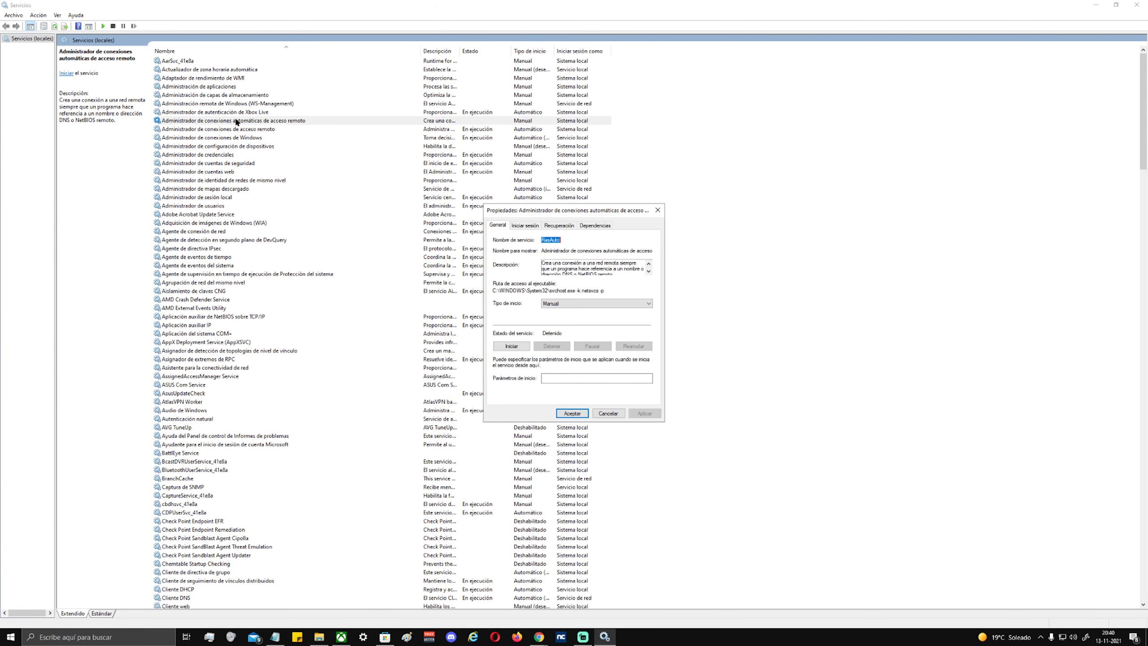
click(601, 304)
click(607, 413)
click(608, 413)
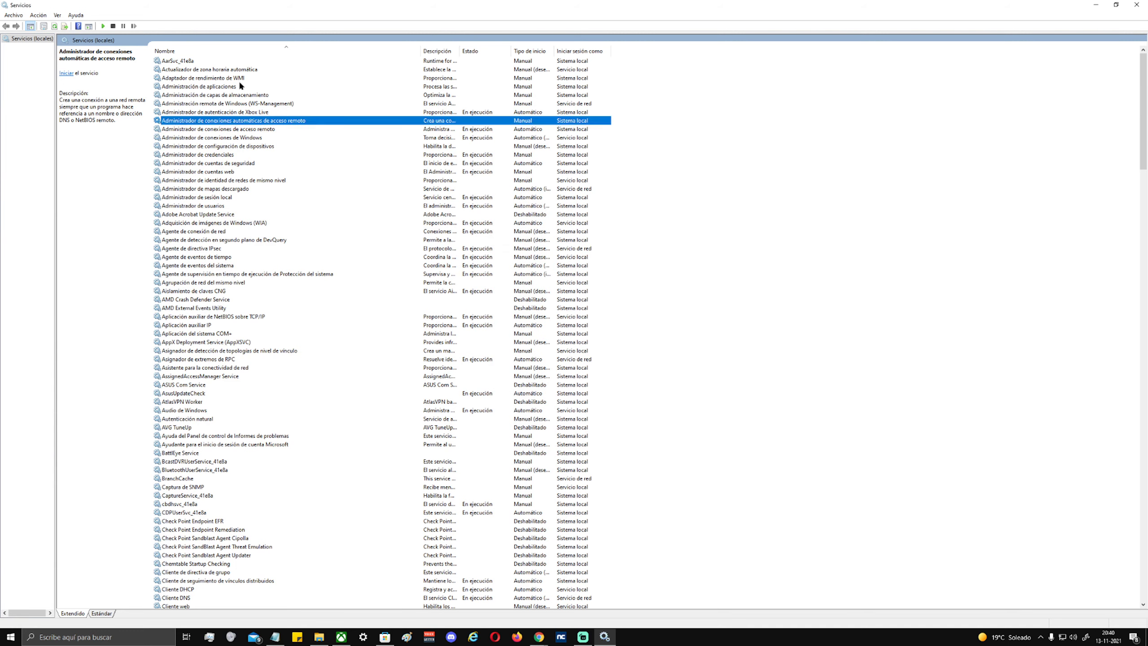
Locate the Administrador de autenticación de Xbox Live service and check its startup type and status in its properties.
click(217, 78)
key(Up)
key(Up)
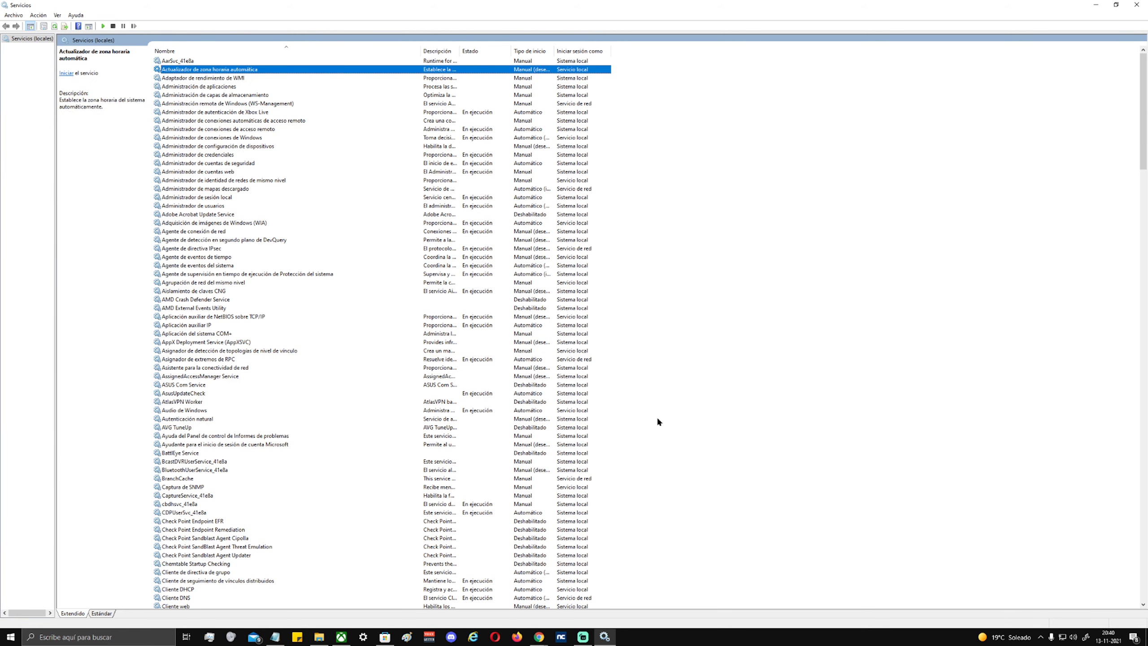
key(Down)
key(Down)
key(Down)
key(Down)
key(Down)
key(Down)
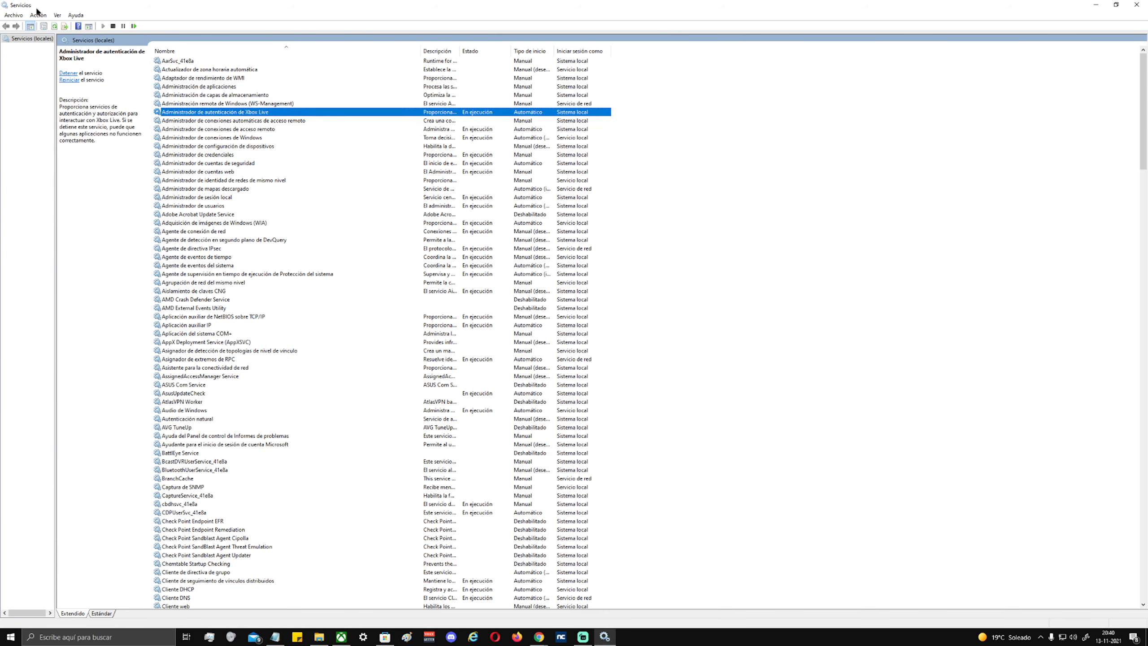
double_click(212, 114)
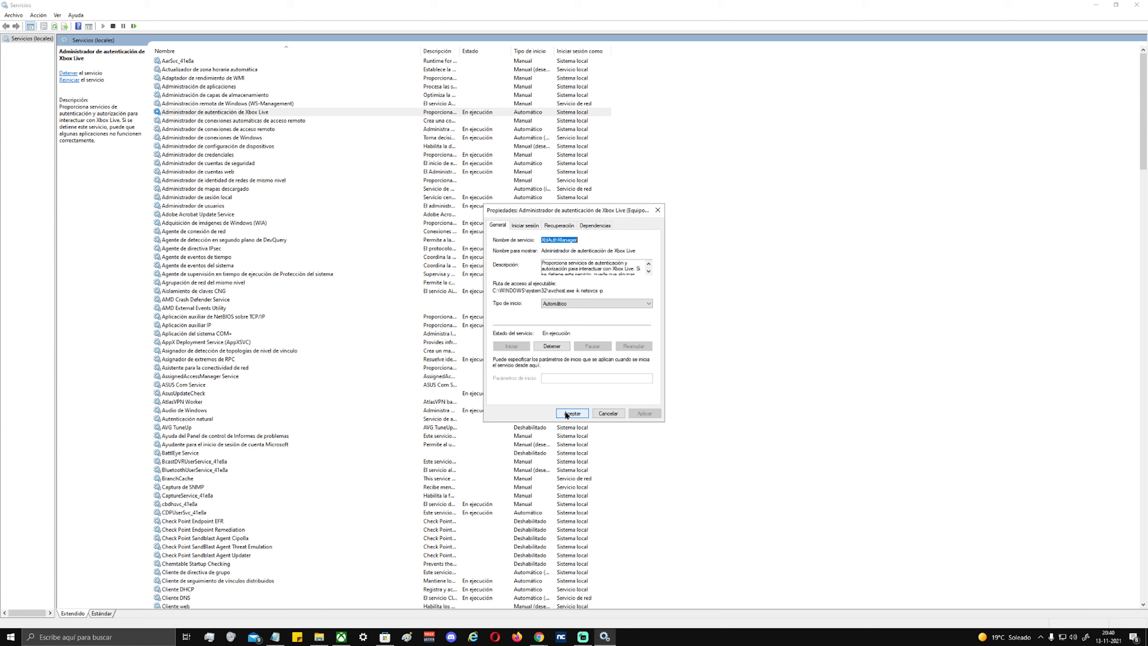
click(610, 414)
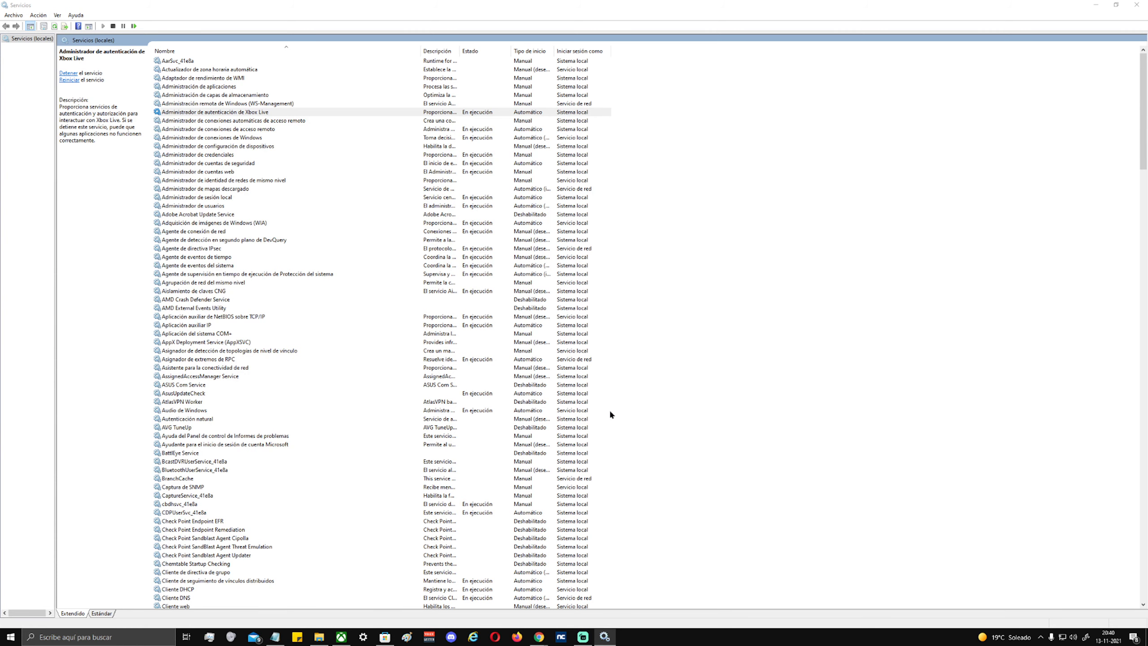
Go down the services list to find and select the Juegos guardados en Xbox Live service.
click(246, 121)
key(Down)
key(Down)
key(Down)
key(Down)
key(Down)
key(Down)
key(Down)
key(Down)
key(Down)
key(Down)
key(Down)
key(Down)
key(Down)
key(Down)
key(Down)
key(Down)
key(Down)
key(Down)
key(Down)
key(Down)
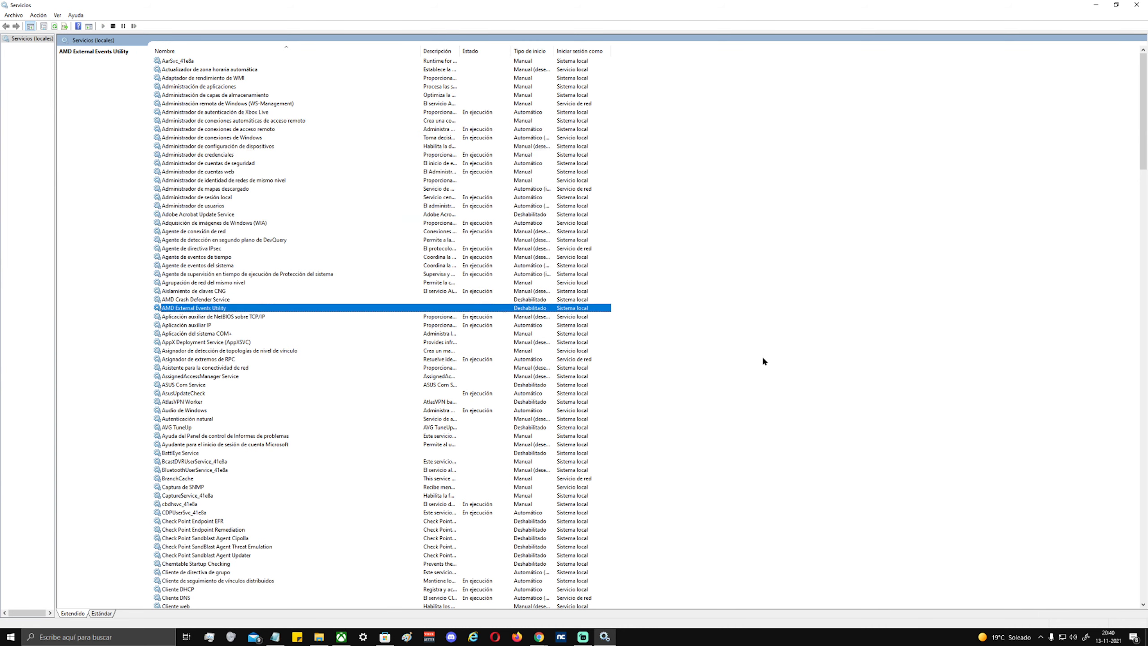
key(Down)
key(Down)
key(Down)
key(Down)
key(Down)
key(Down)
key(Down)
key(Down)
key(Down)
key(Down)
key(Down)
key(Down)
key(Down)
key(Down)
key(Down)
key(Down)
key(Down)
key(Down)
key(Down)
key(Down)
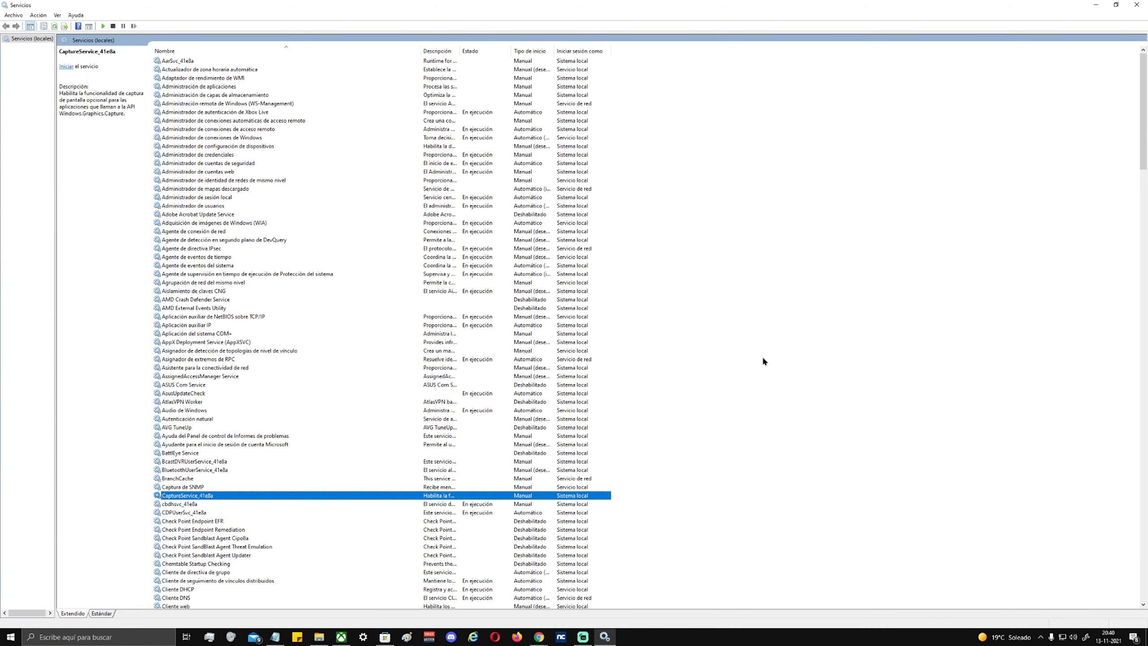
key(Down)
key(Down)
key(Down)
key(Down)
key(Down)
key(Down)
key(Down)
key(Down)
key(Down)
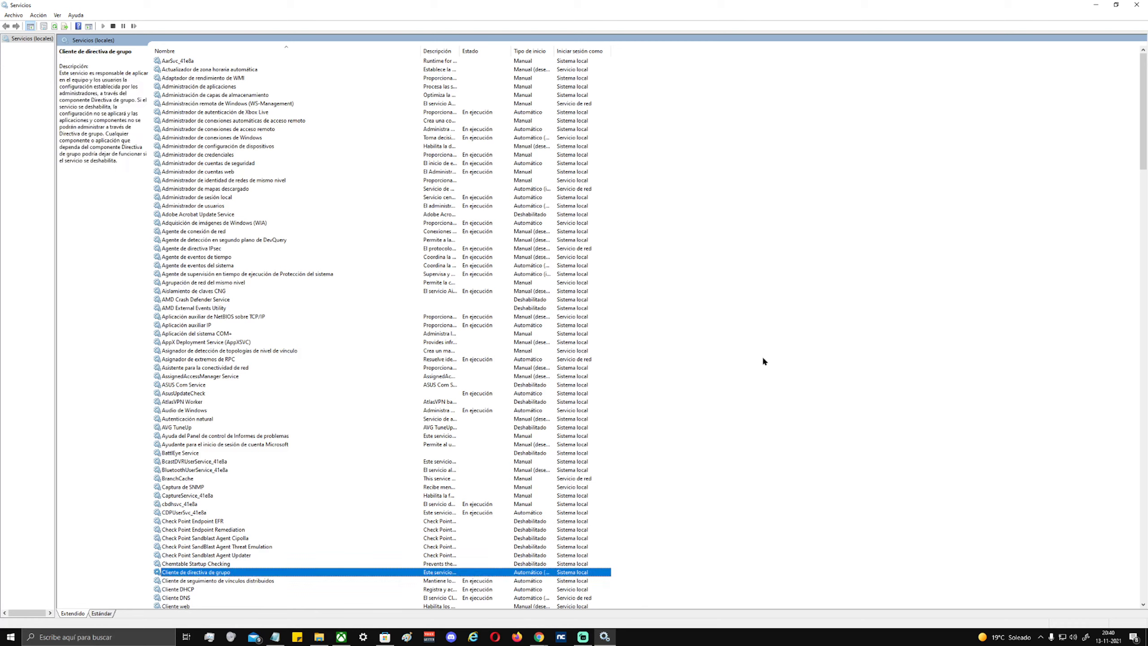
key(Down)
key(Down)
key(Down)
key(Down)
key(Down)
key(Down)
key(Down)
key(Down)
key(Down)
key(Down)
key(Down)
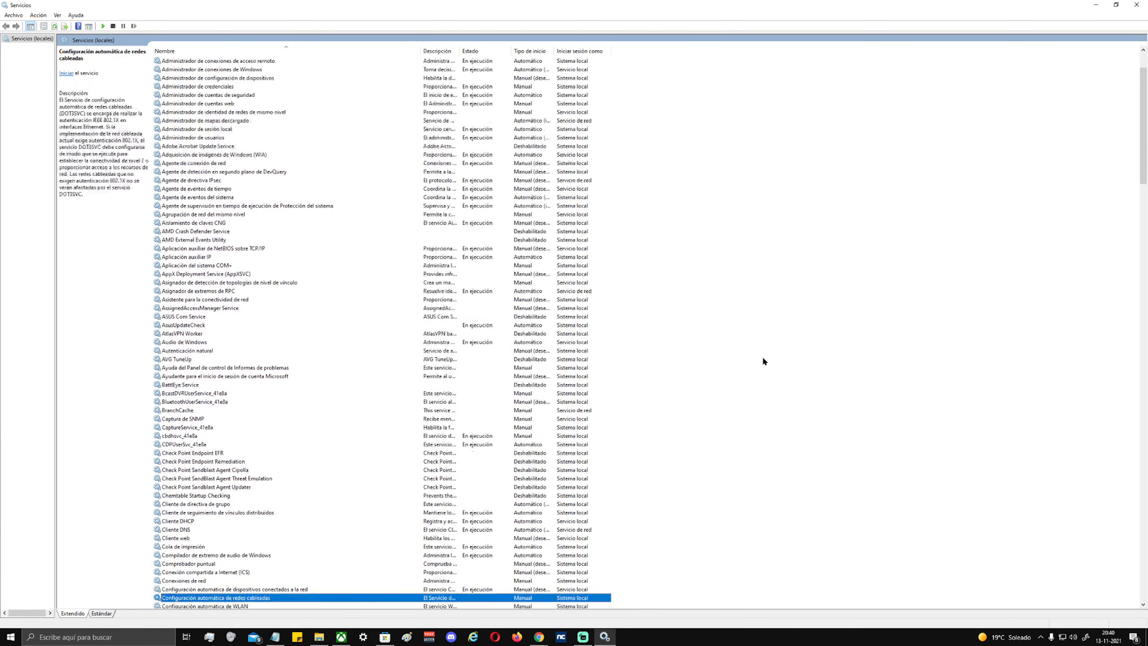
key(Down)
key(Down)
key(Down)
key(Down)
key(Down)
key(Down)
key(Down)
key(Down)
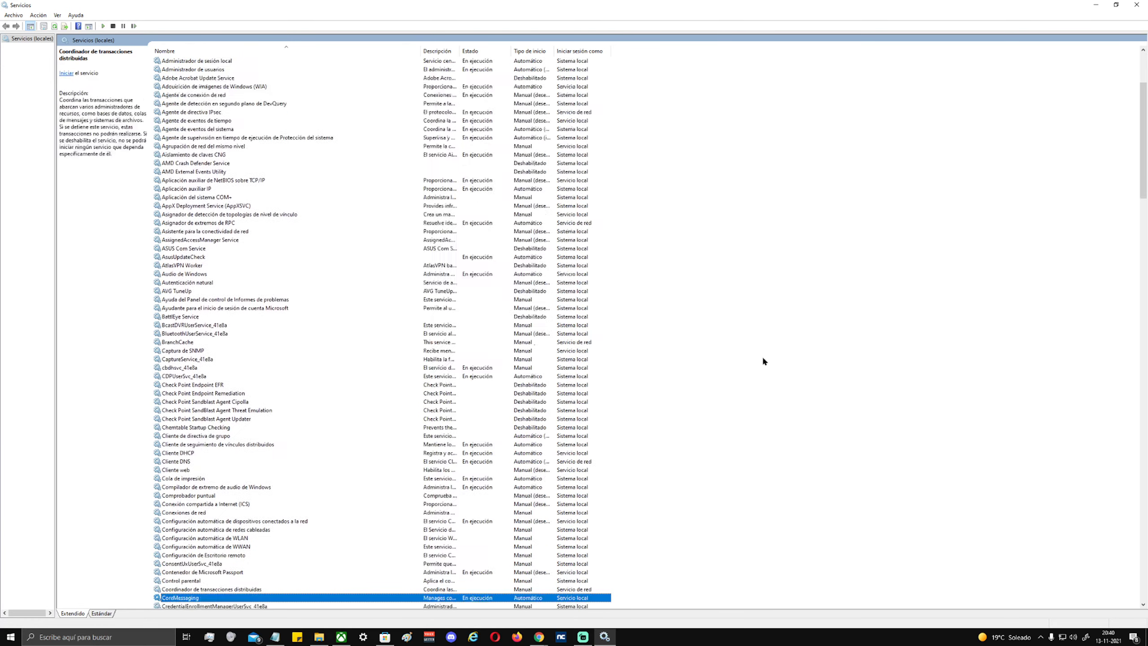
key(Down)
key(Down)
key(Down)
key(Down)
key(Down)
key(Down)
key(Down)
key(Down)
key(Down)
key(Down)
key(Down)
key(Down)
key(Down)
key(Down)
key(Down)
key(Down)
key(Down)
key(Down)
key(Down)
key(Down)
key(Down)
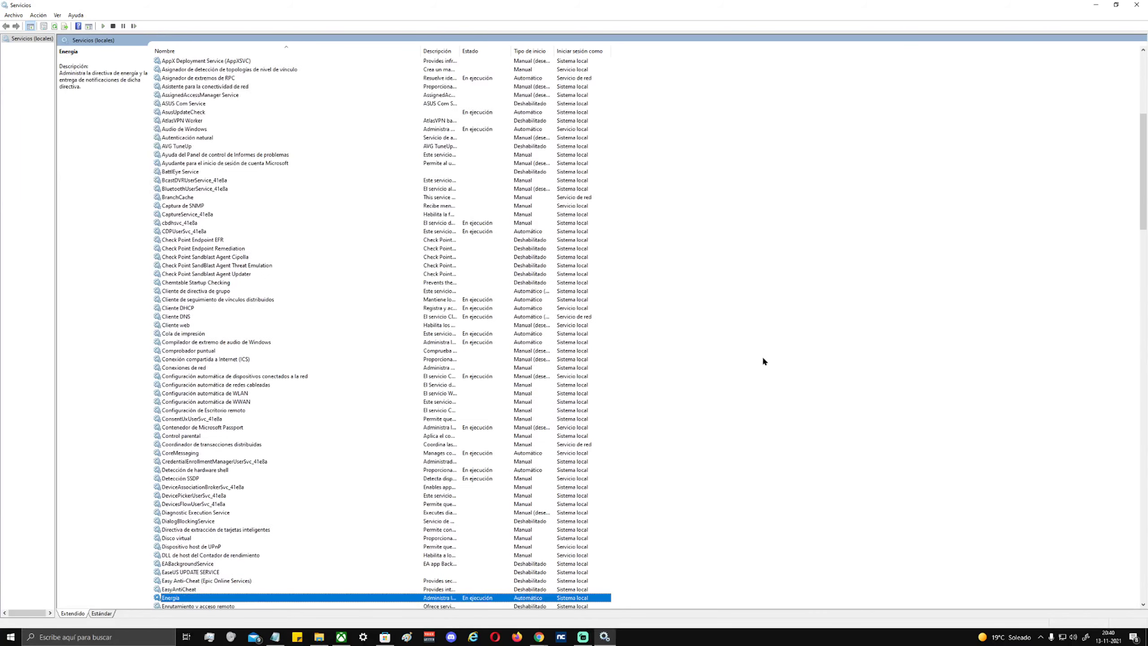
key(Down)
key(Down)
key(Down)
key(Down)
key(Down)
key(Down)
key(Down)
key(Down)
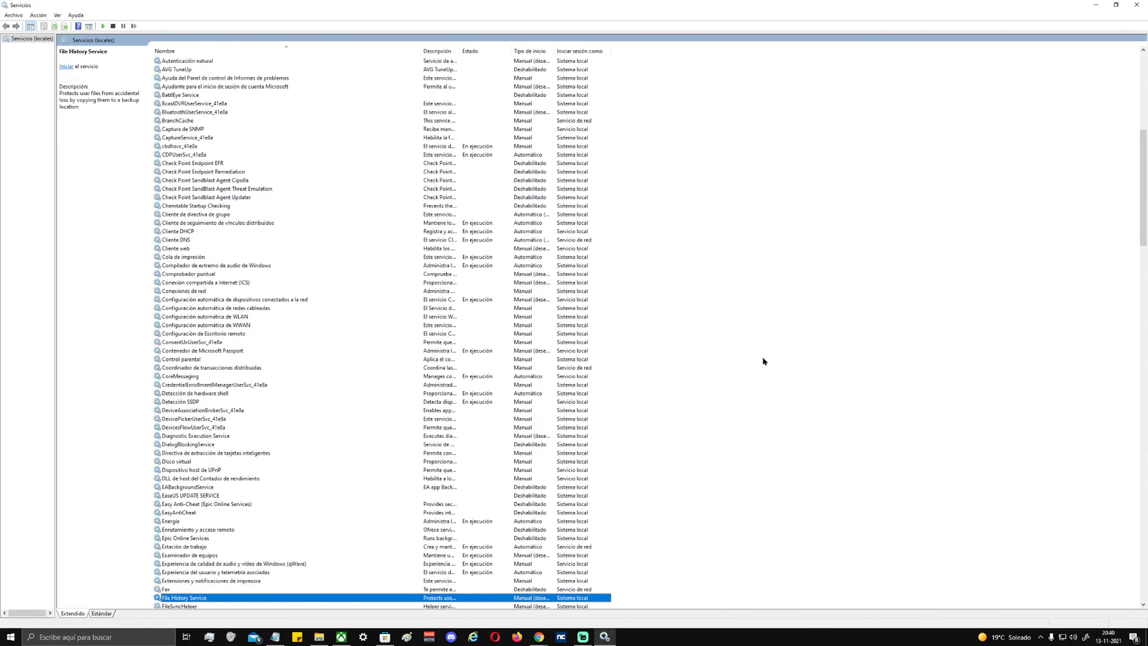
key(Down)
key(Down)
key(Down)
key(Down)
key(Down)
key(Down)
key(Down)
key(Down)
key(Down)
key(Down)
key(Down)
key(Down)
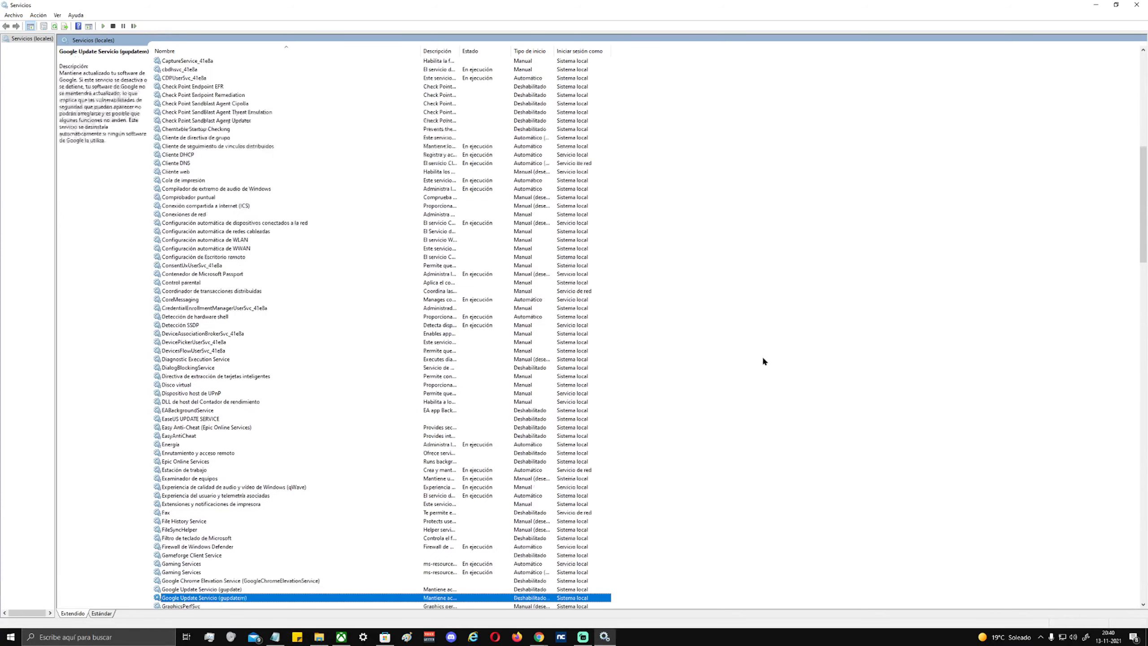
key(Down)
key(Down)
key(Down)
key(Down)
key(Down)
key(Down)
key(Down)
key(Down)
key(Down)
key(Down)
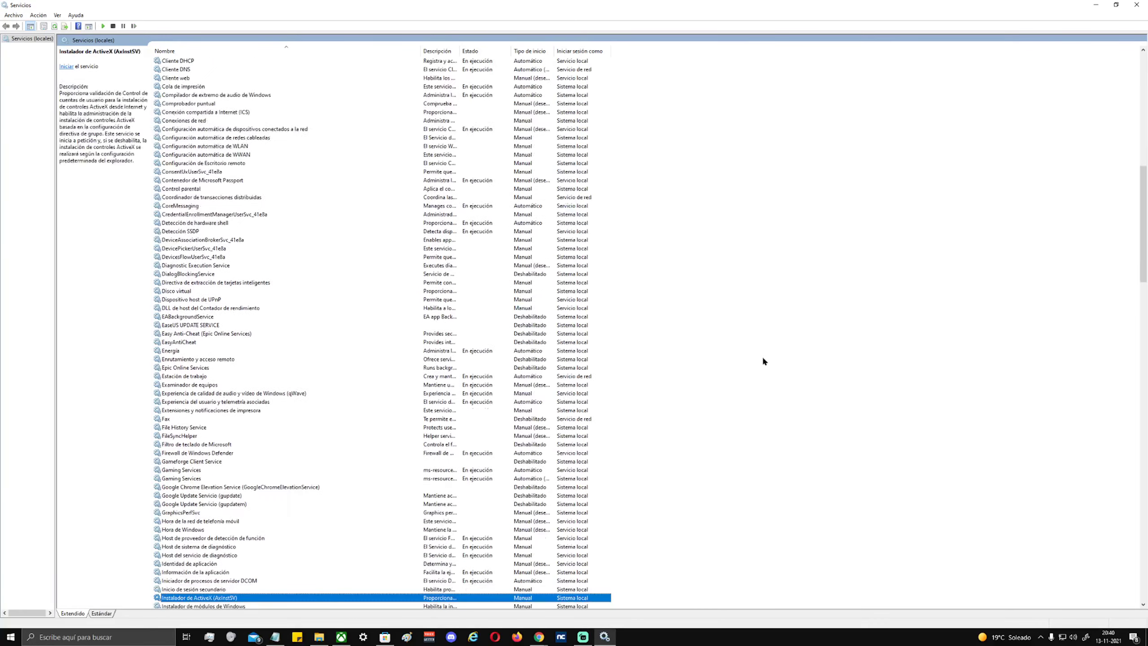
key(Down)
key(Up)
key(Up)
key(Up)
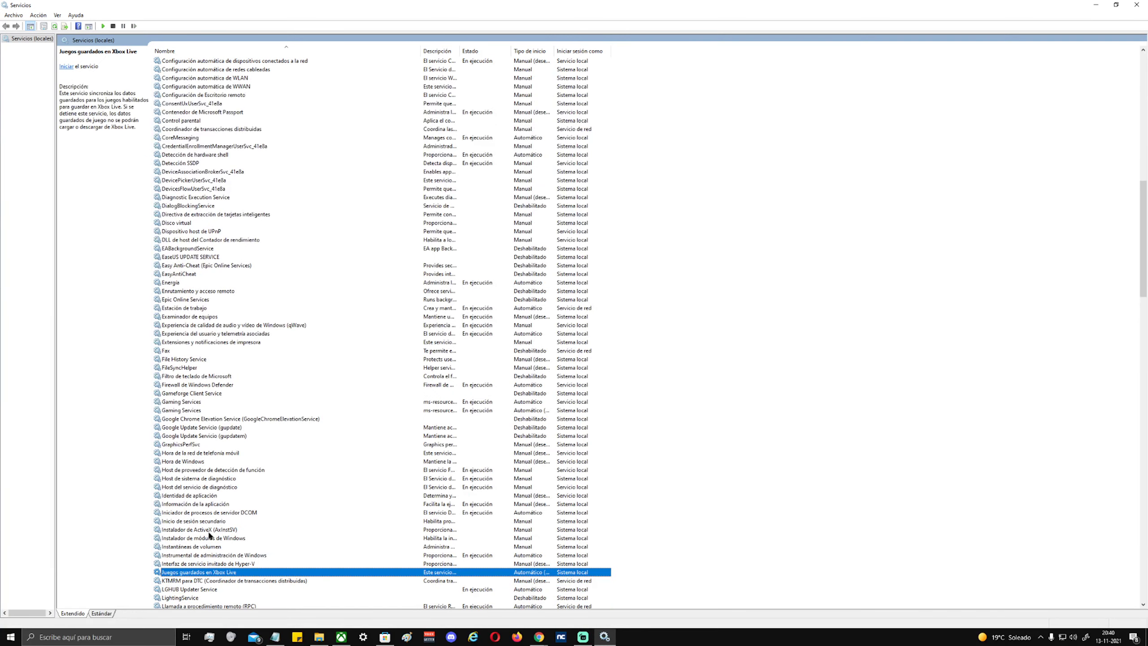
Check the startup type and status of the Juegos guardados en Xbox Live service in its properties, leaving them unmodified.
double_click(216, 575)
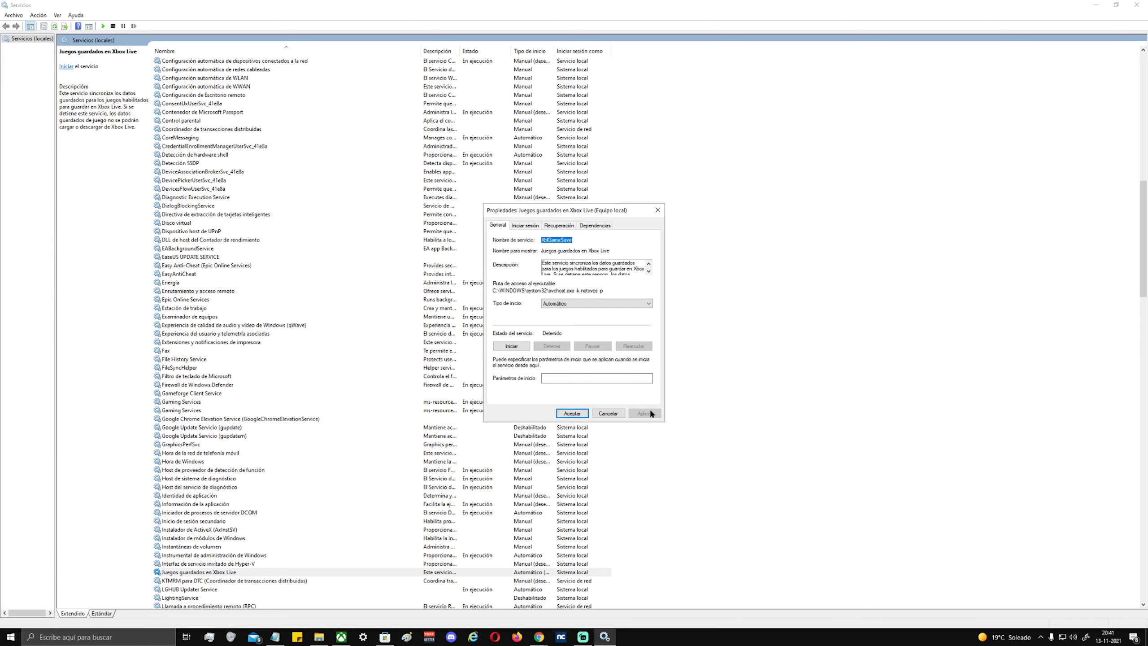
click(619, 413)
Go through the services listed below Juegos guardados en Xbox Live, looking for the remaining Xbox-related services.
scroll(298, 542, down, 4)
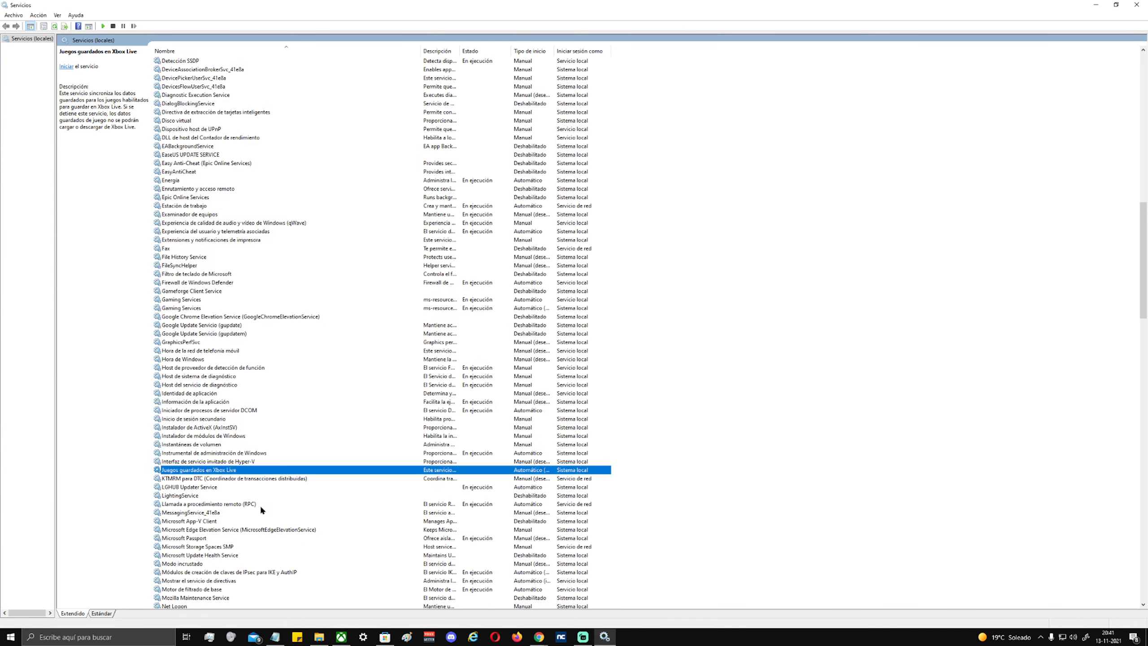
key(Down)
key(Down)
key(Down)
key(Down)
key(Down)
key(Down)
key(Down)
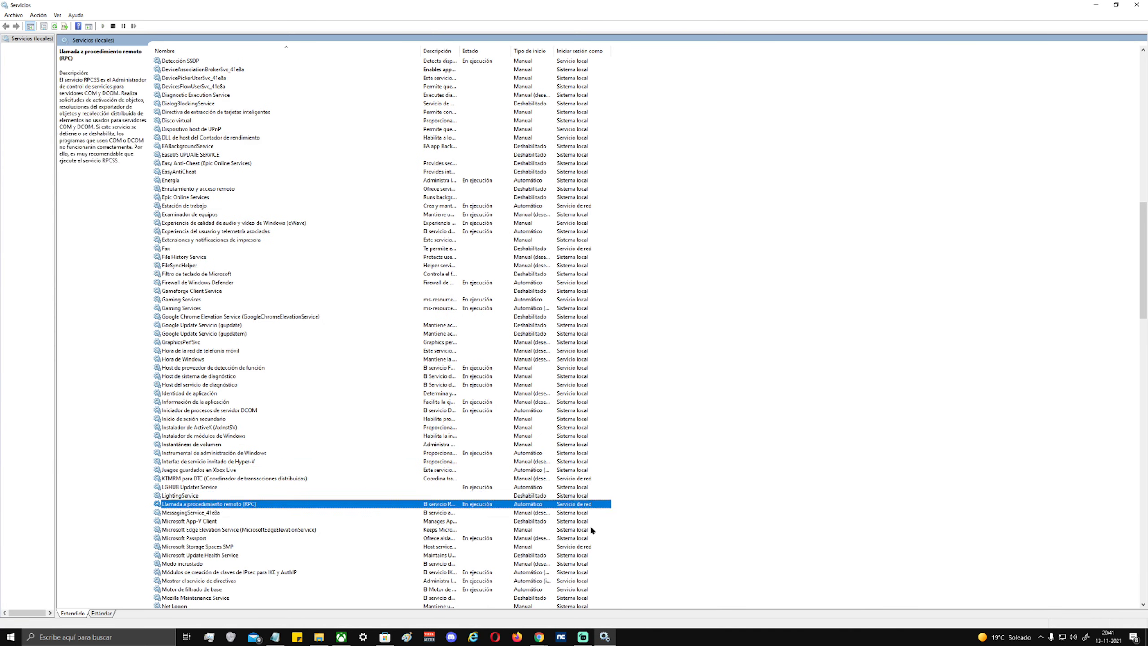
key(Down)
key(Down)
key(Down)
key(Down)
key(Down)
key(Down)
key(Down)
key(Down)
key(Down)
key(Down)
key(Down)
key(Down)
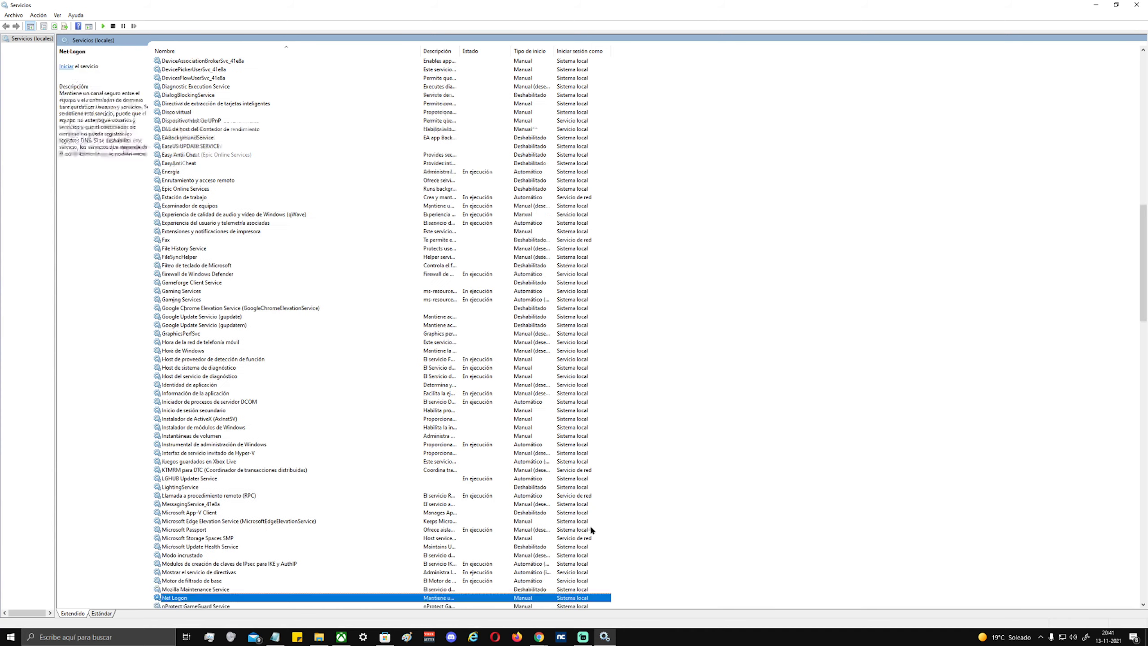
key(Down)
key(Down)
key(Down)
key(Down)
key(Down)
key(Down)
key(Down)
key(Down)
key(Down)
key(Down)
key(Down)
key(Down)
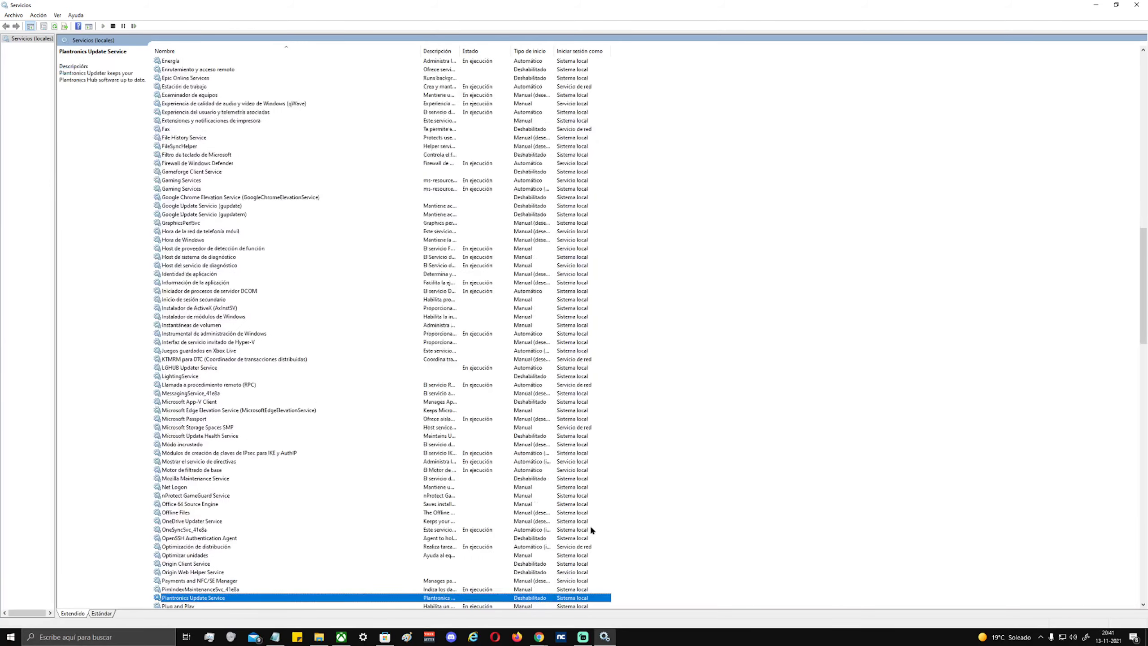
key(Down)
key(Down)
key(Down)
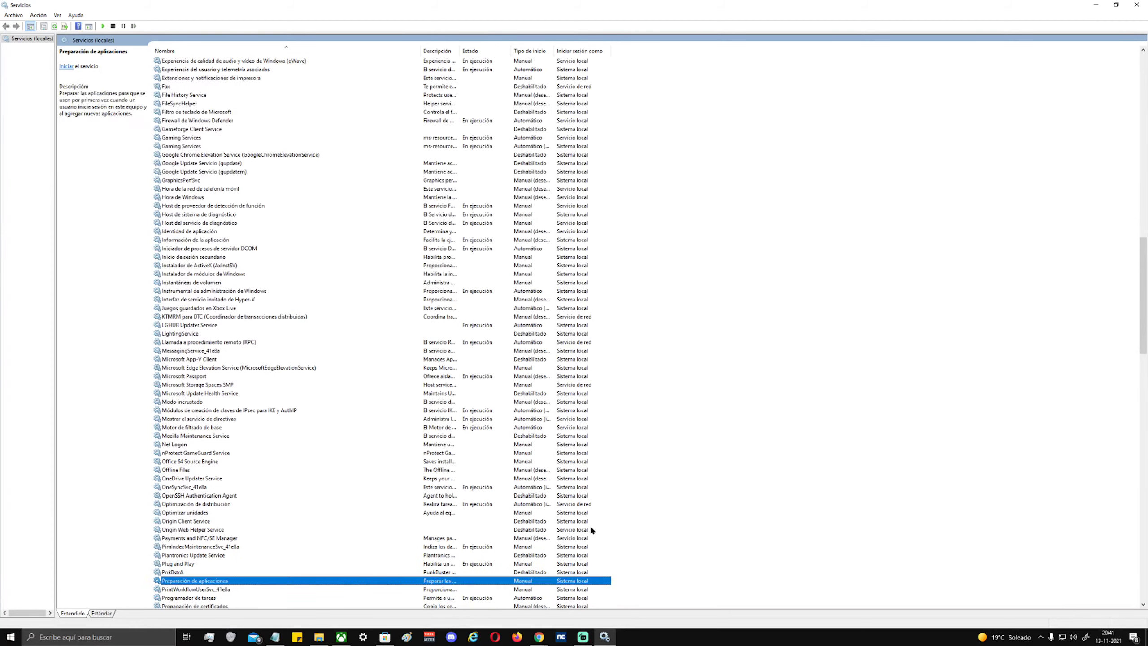
key(Down)
key(Down)
key(Down)
key(Down)
key(Down)
key(Down)
key(Down)
key(Down)
key(Down)
key(Down)
key(Down)
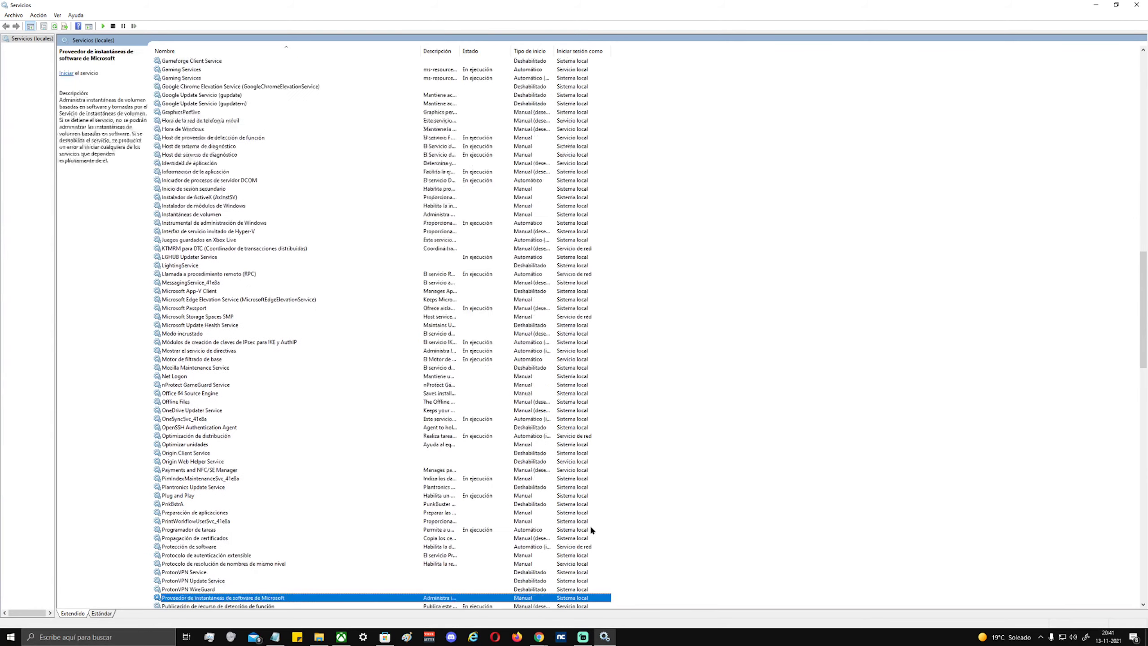
key(Down)
key(Down)
key(Down)
key(Down)
key(Down)
key(Down)
key(Down)
key(Down)
key(Down)
key(Down)
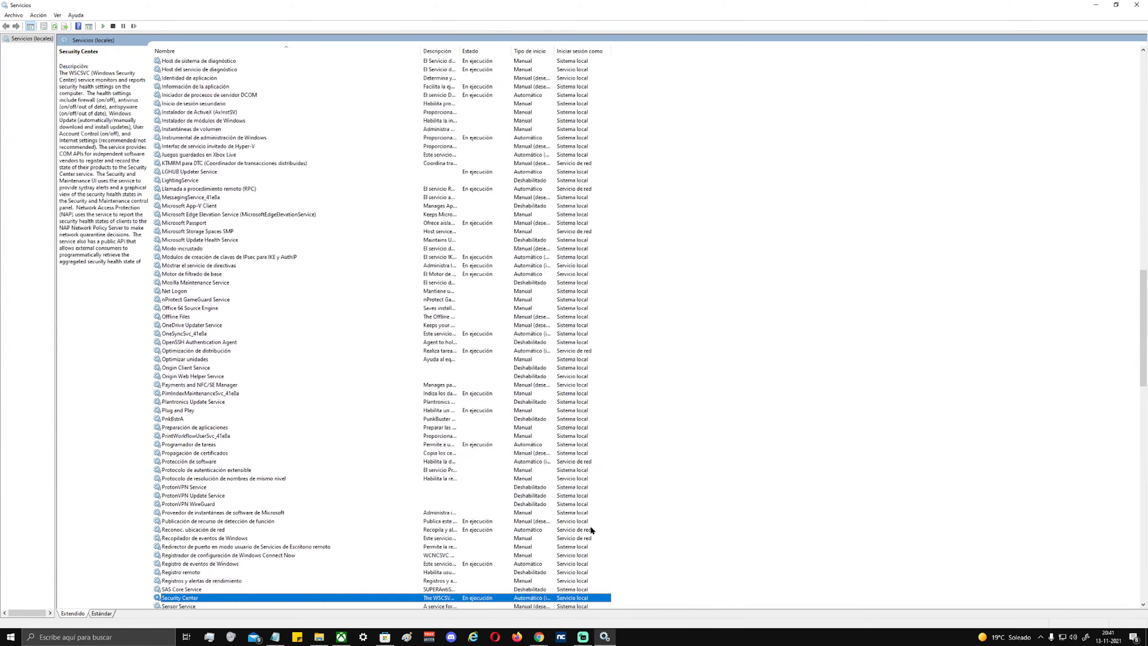
key(Down)
key(Down)
key(Down)
key(Down)
key(Down)
key(Down)
key(Down)
key(Down)
key(Down)
key(Down)
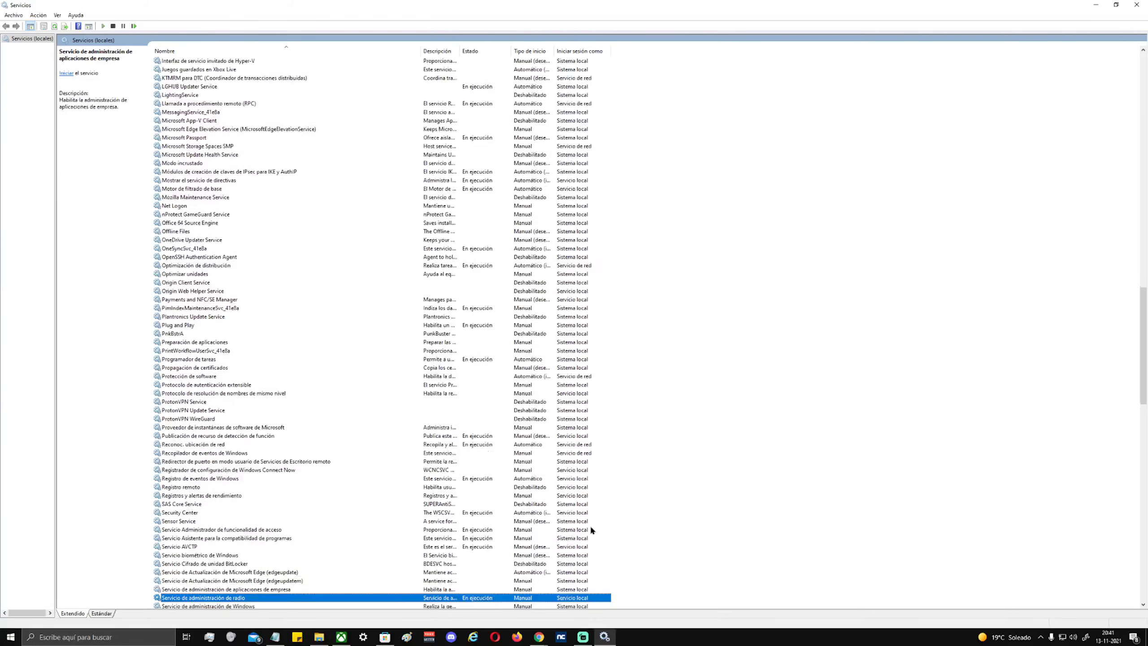
key(Down)
key(Down)
key(Down)
key(Down)
key(Down)
key(Down)
key(Down)
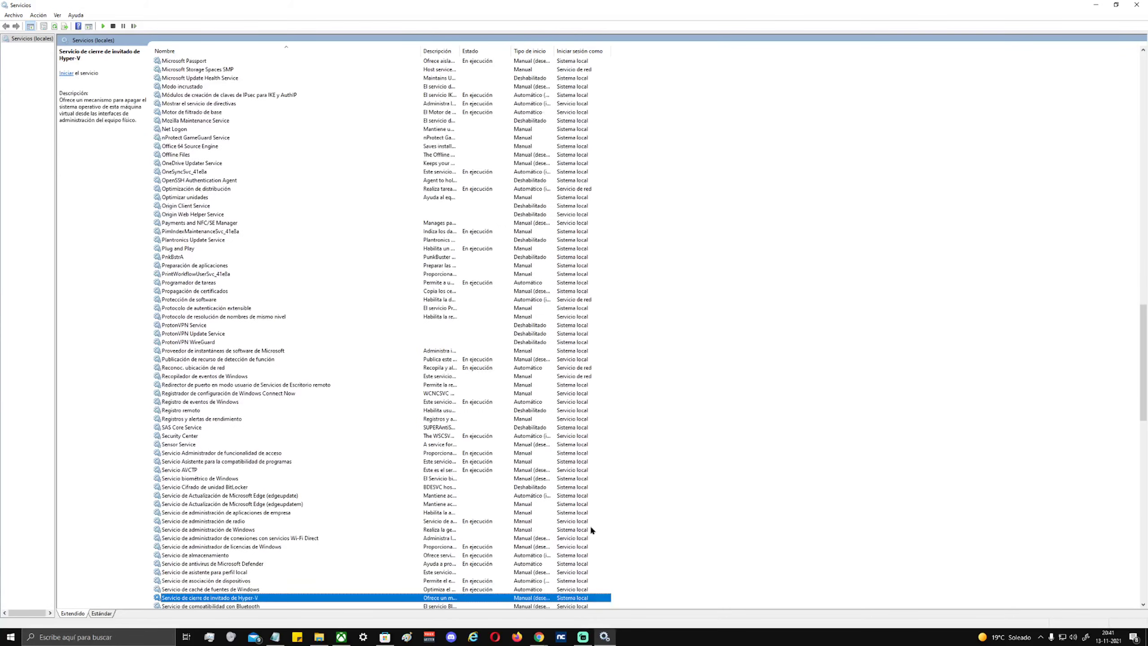
key(Down)
key(Down)
key(Down)
key(Down)
key(Down)
key(Down)
key(Down)
key(Down)
key(Down)
key(Down)
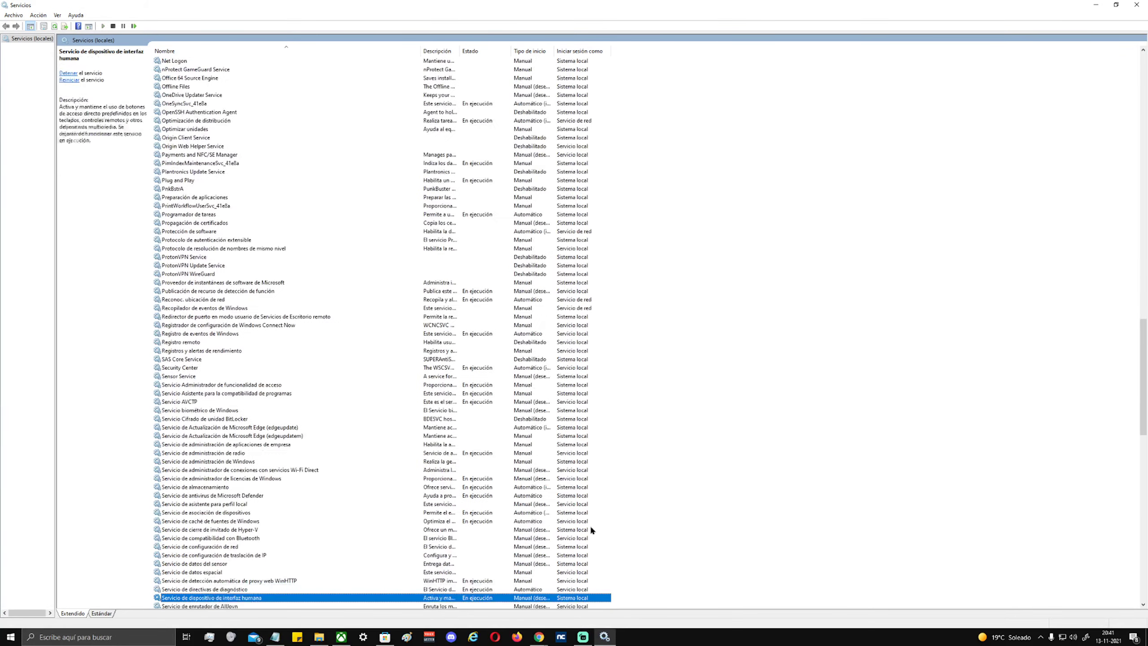
key(Down)
key(Down)
key(Down)
key(Down)
key(Down)
key(Down)
key(Down)
key(Down)
key(Down)
key(Down)
key(Down)
key(Down)
key(Down)
key(Down)
key(Down)
key(Down)
key(Down)
key(Down)
key(Down)
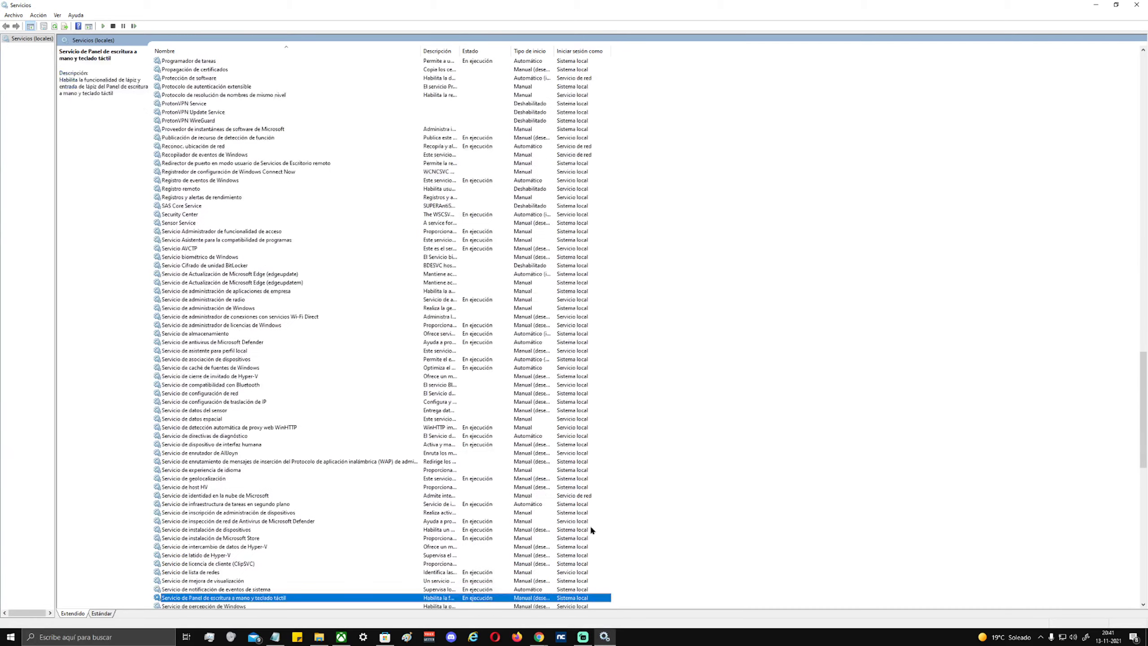
key(Down)
key(Down)
key(Down)
key(Down)
key(Down)
key(Down)
key(Down)
key(Down)
key(Down)
key(Down)
key(Down)
key(Down)
key(Down)
key(Down)
key(Down)
key(Down)
key(Down)
key(Down)
key(Down)
key(Down)
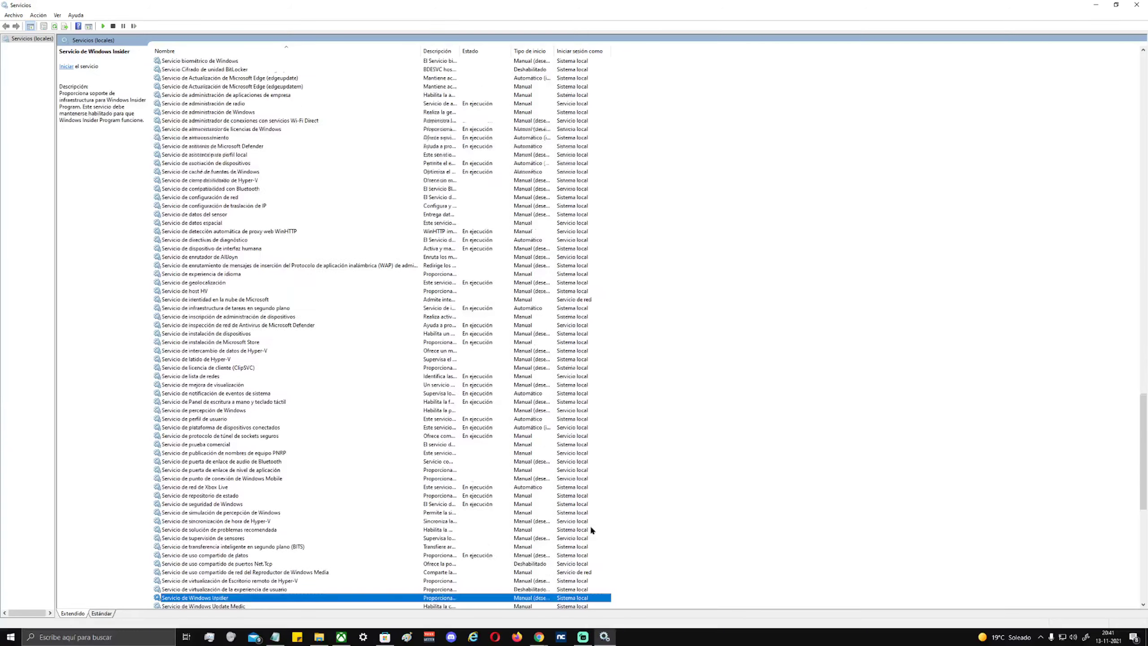
key(Down)
key(Down)
key(Down)
key(Down)
key(Down)
key(Down)
key(Down)
key(Down)
key(Down)
key(Down)
key(Down)
key(Down)
key(Down)
key(Down)
key(Down)
key(Down)
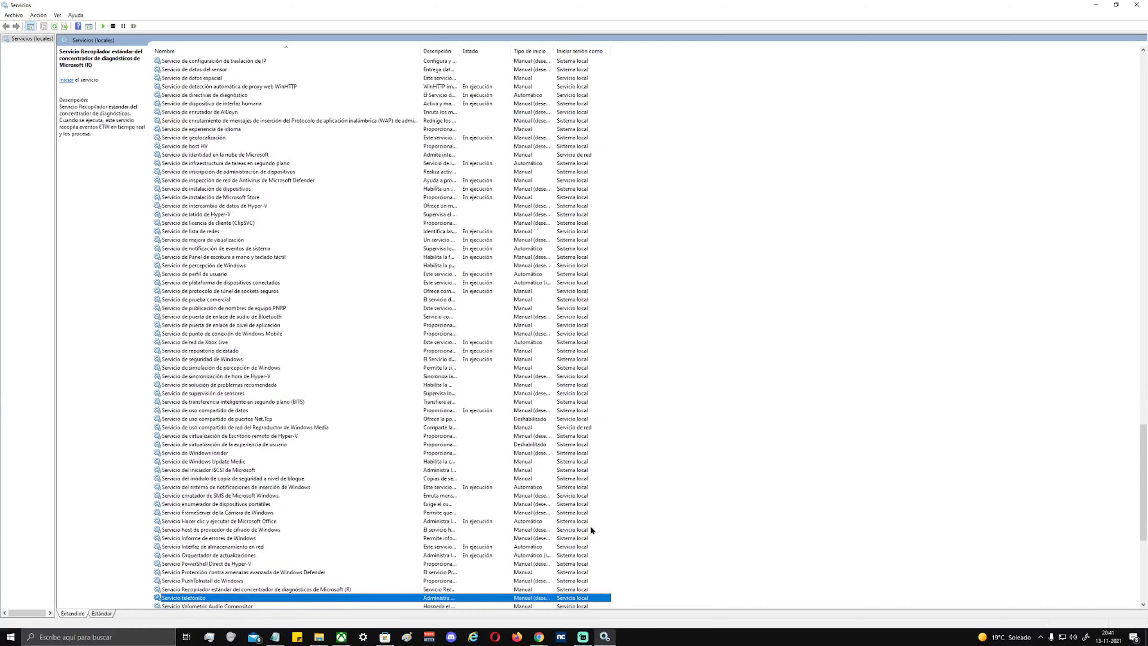
key(Down)
key(Down)
key(Down)
key(Down)
key(Down)
key(Down)
key(Down)
key(Down)
key(Down)
key(Down)
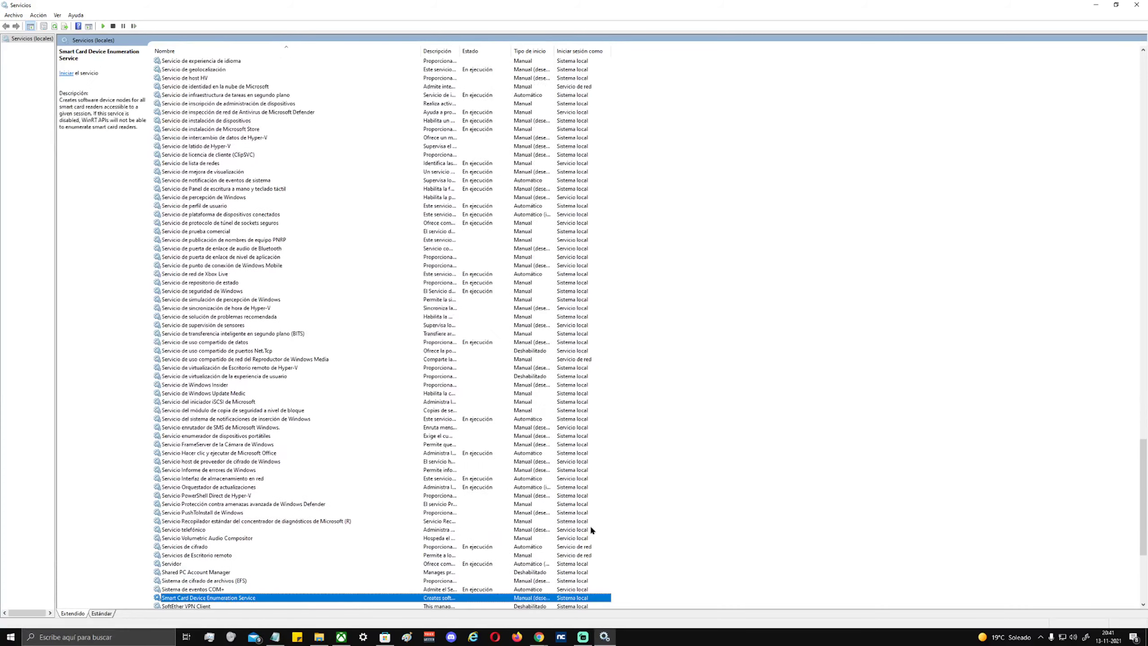
key(Down)
key(Down)
key(Down)
key(Down)
key(Down)
key(Down)
key(Down)
key(Down)
key(Down)
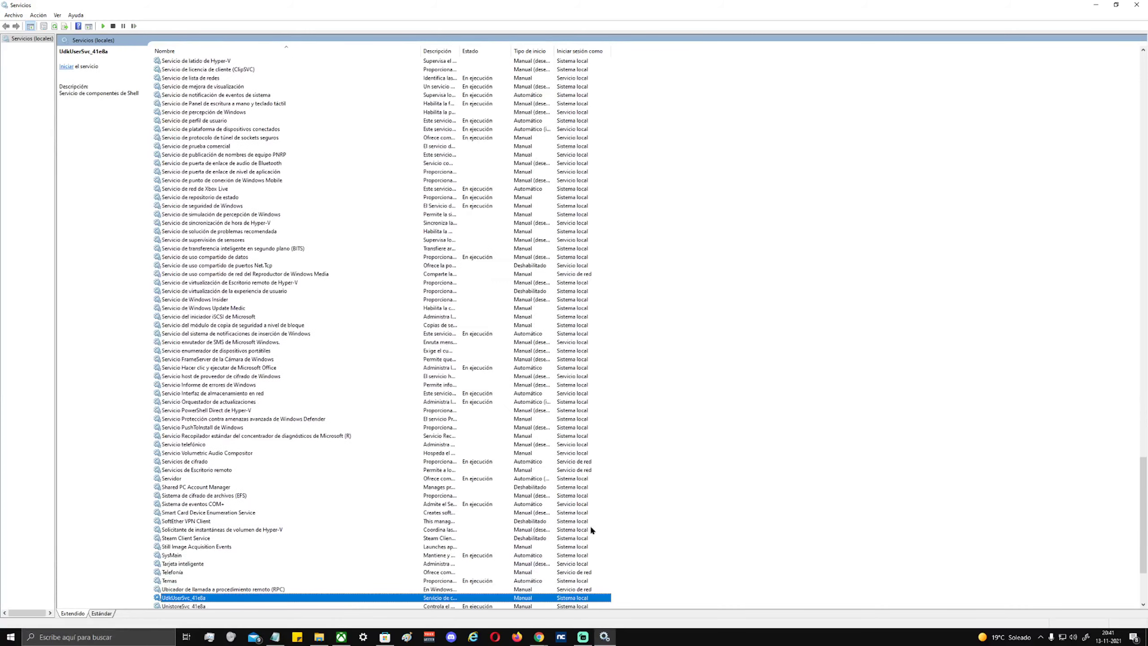
Continue down to the end of the services list, looking for any other Xbox services.
key(Down)
key(Down)
key(Down)
key(Down)
key(Down)
key(Down)
key(Down)
key(Down)
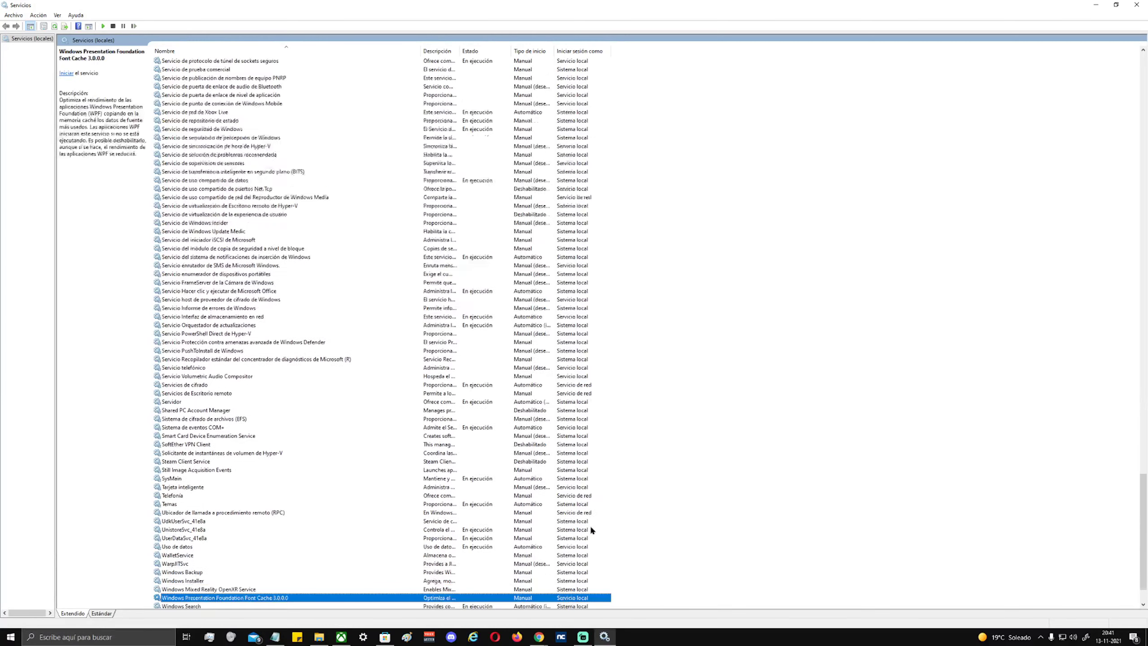
key(Down)
key(Down)
key(Down)
key(Down)
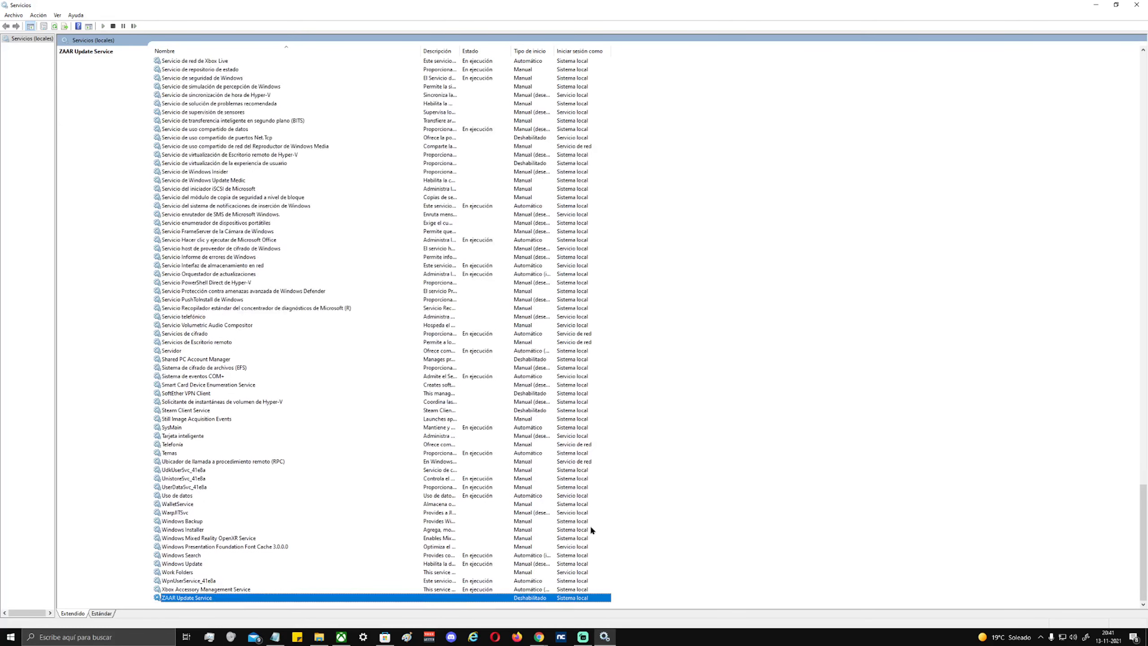
Select Xbox Accessory Management Service and check its startup type and status in its properties, leaving them unmodified.
key(Up)
key(Up)
key(Up)
key(Down)
key(Down)
key(Down)
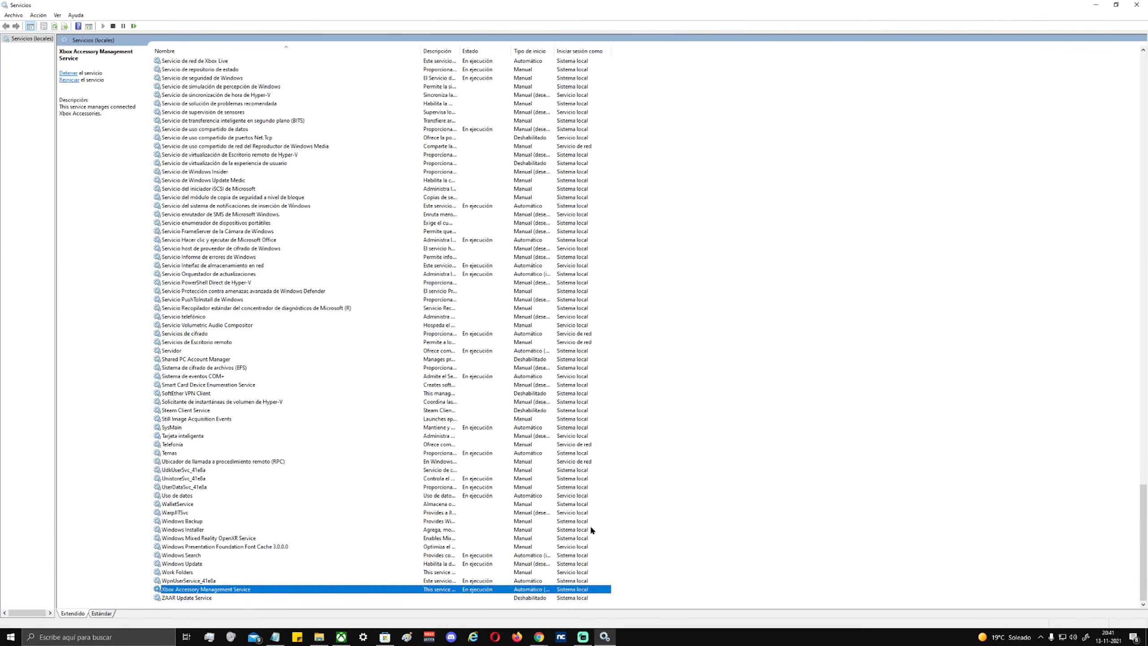
double_click(196, 588)
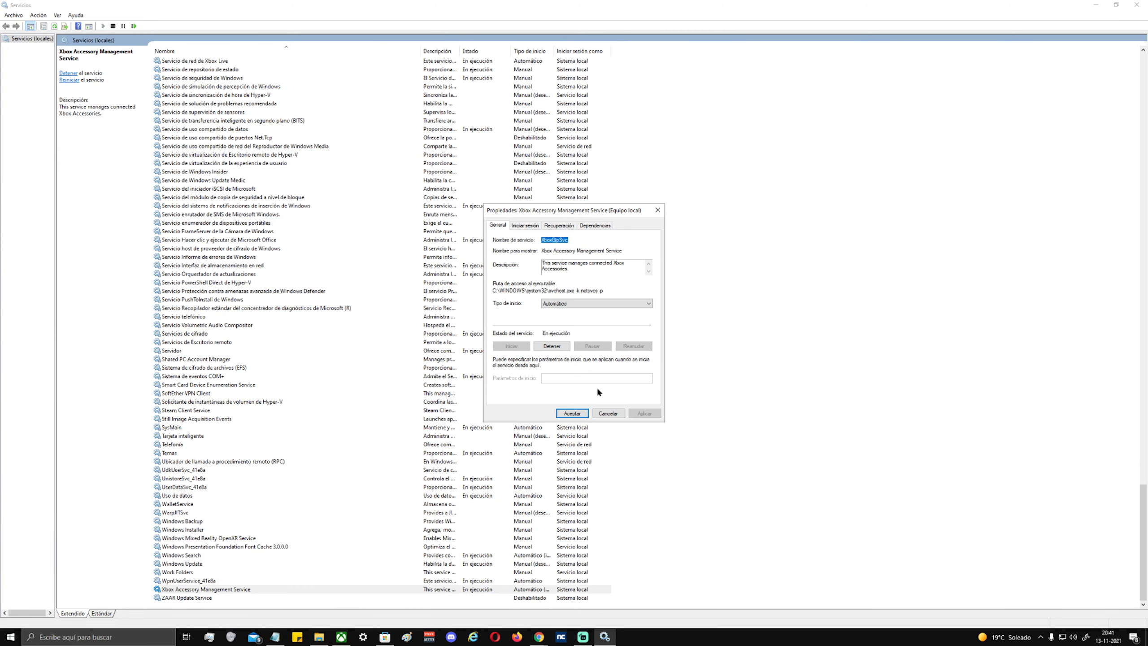
click(601, 413)
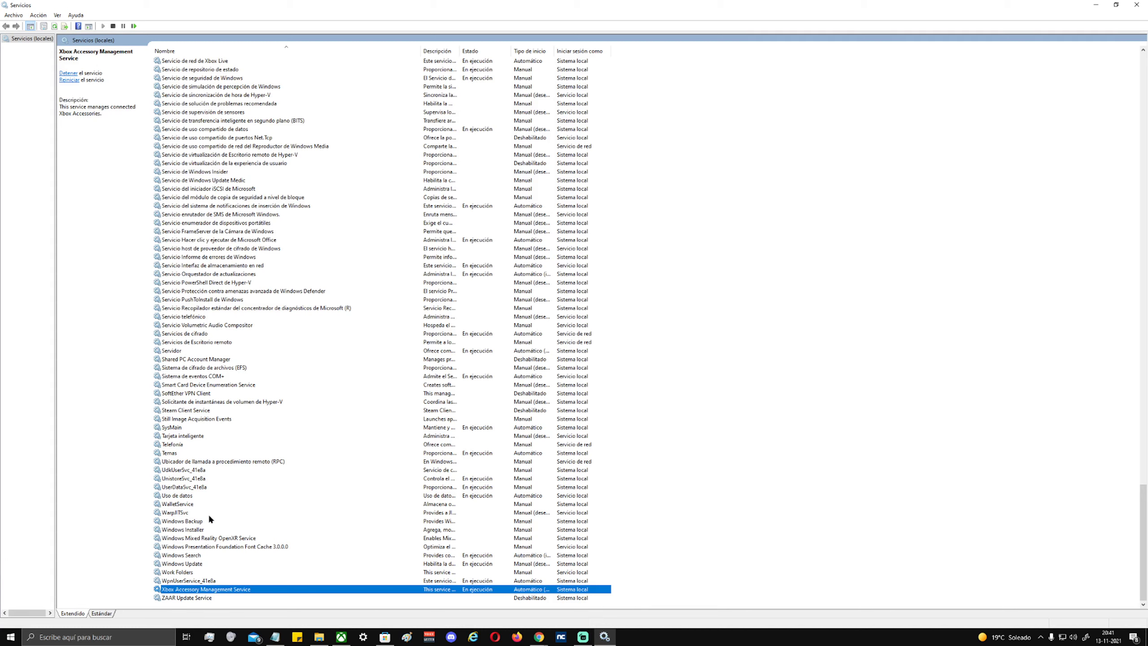
Look back up through the services list and close the Services window to return to the Forza Horizon 5 page.
click(236, 242)
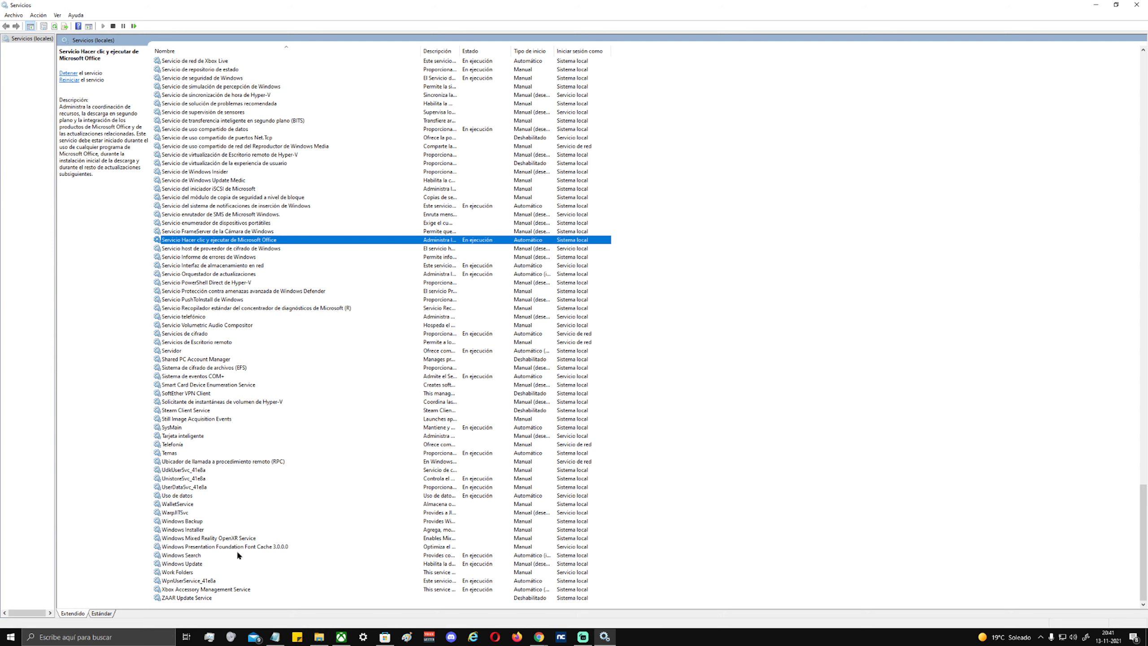
click(216, 435)
scroll(231, 496, up, 1)
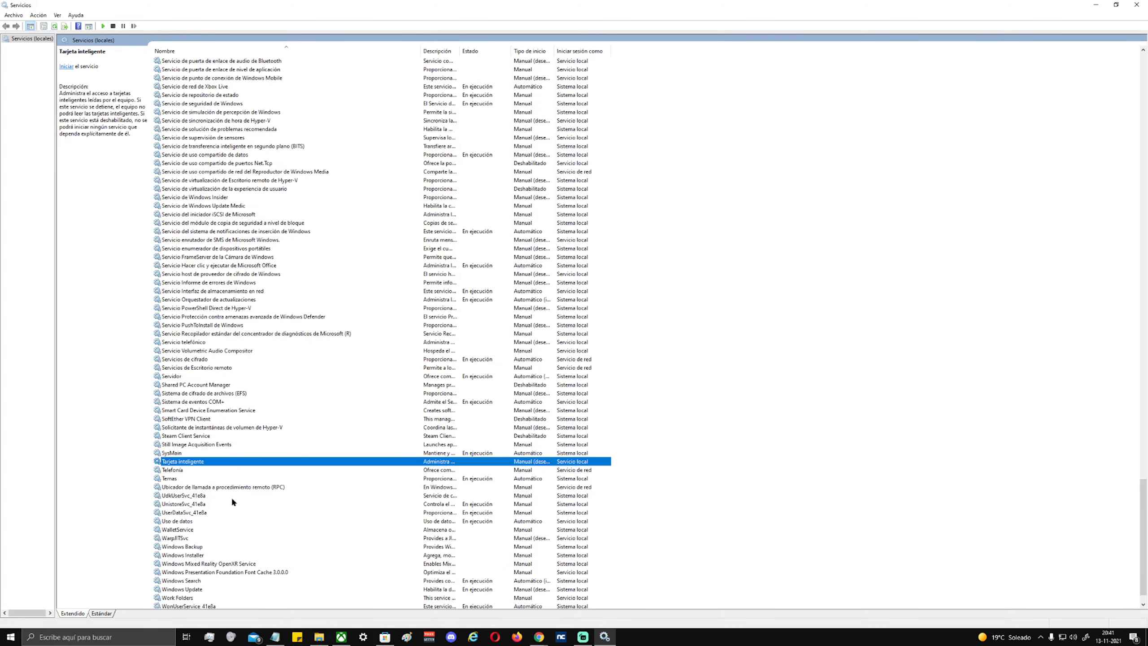
scroll(233, 500, up, 7)
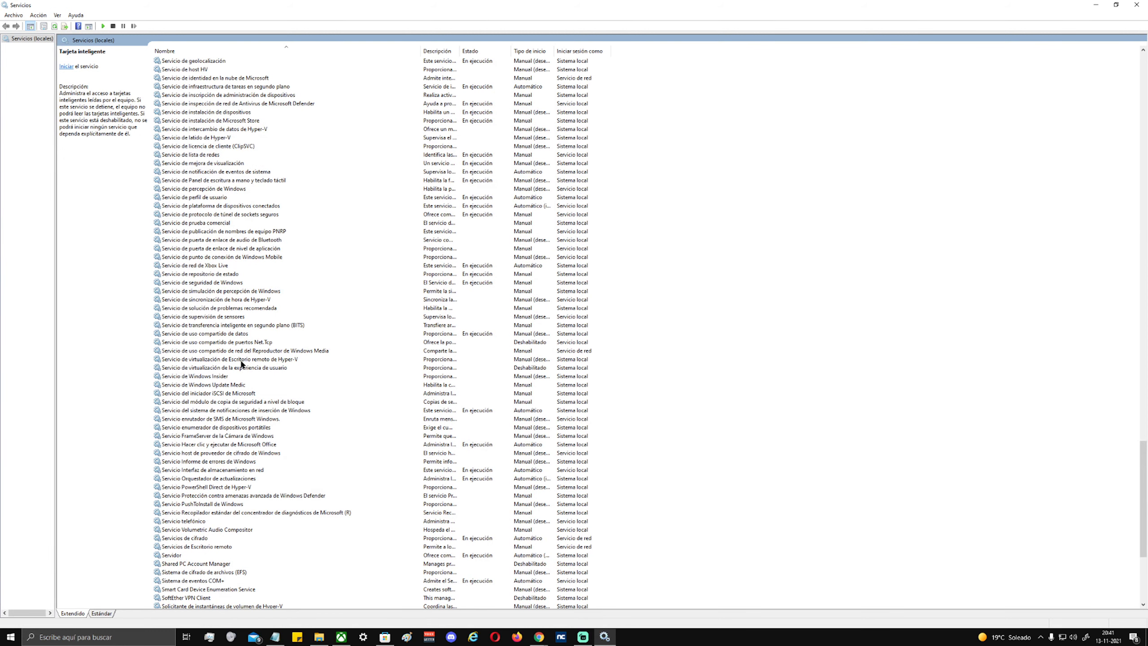
click(1137, 5)
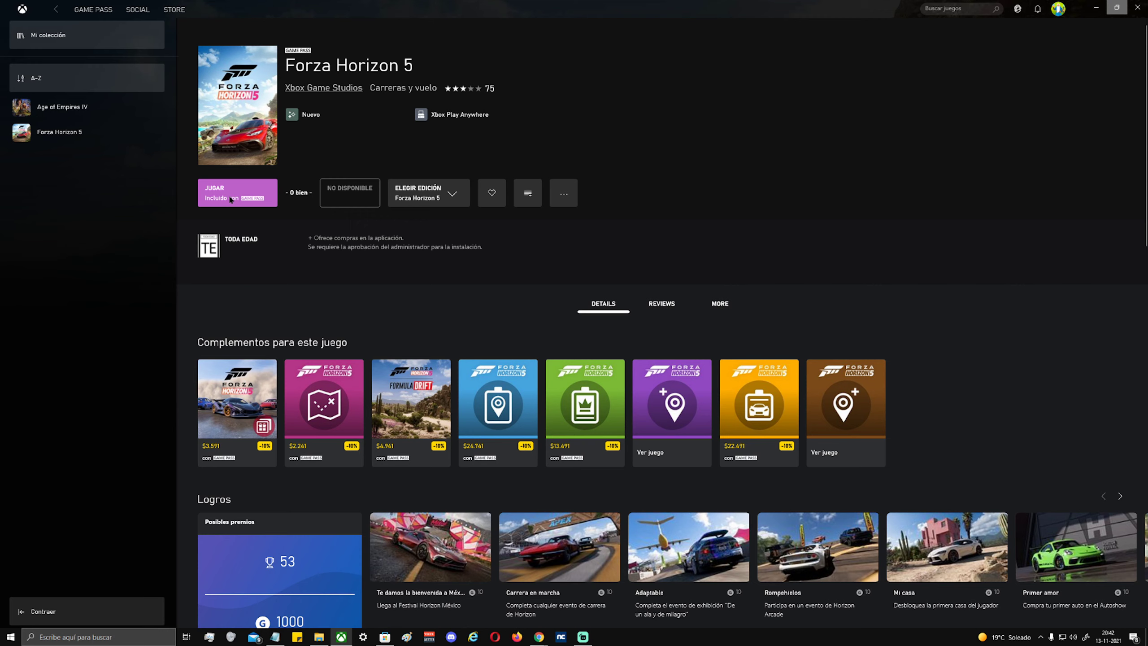
click(211, 198)
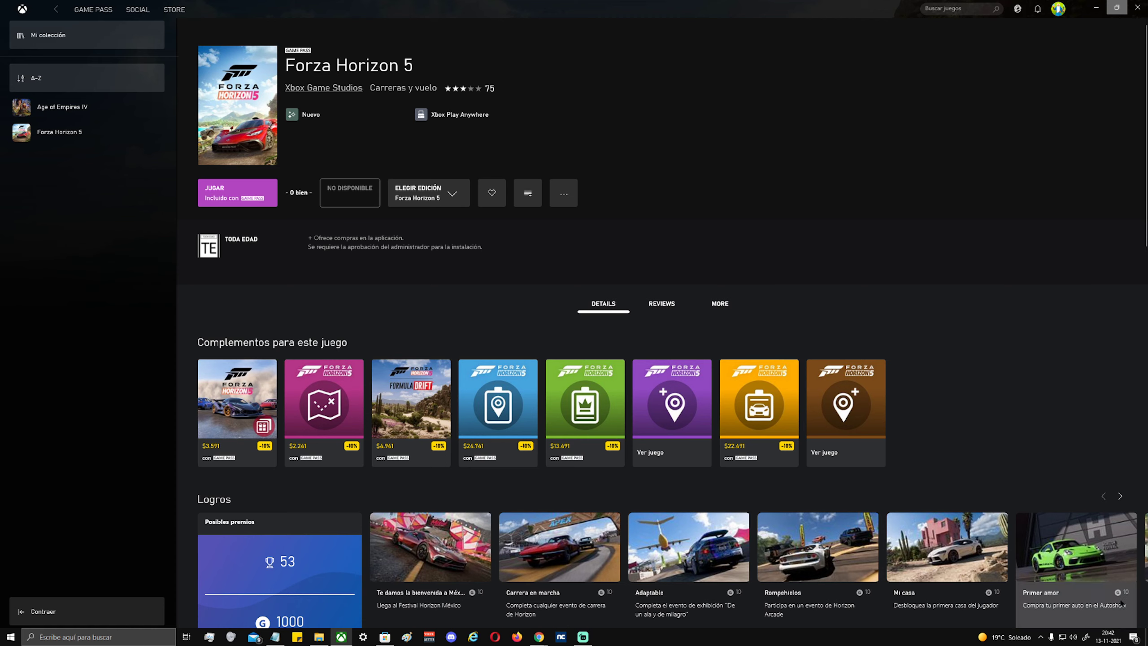
Open the Windows date and time settings, synchronize the clock with the time server, and close the settings.
right_click(1109, 641)
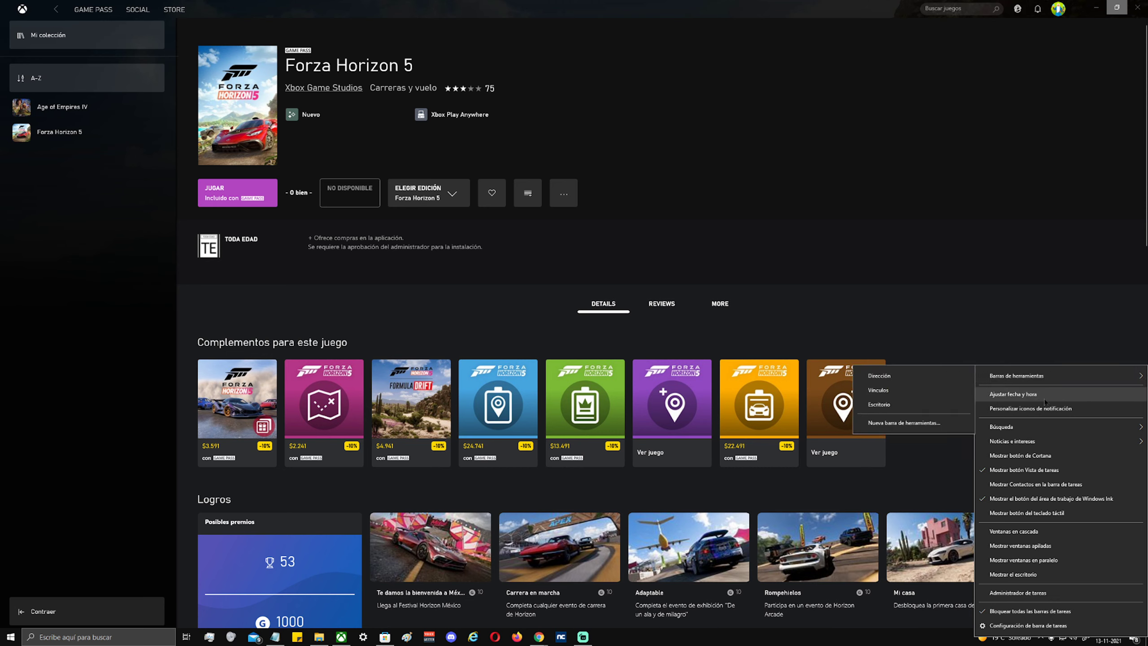
right_click(1135, 641)
right_click(1129, 642)
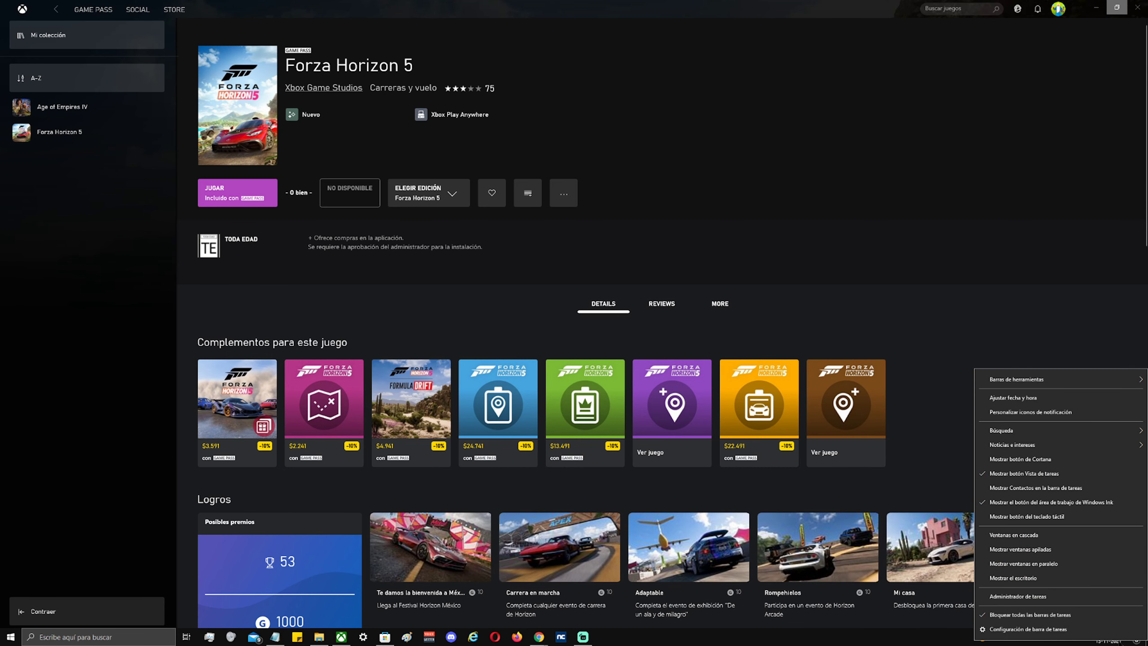
click(1013, 398)
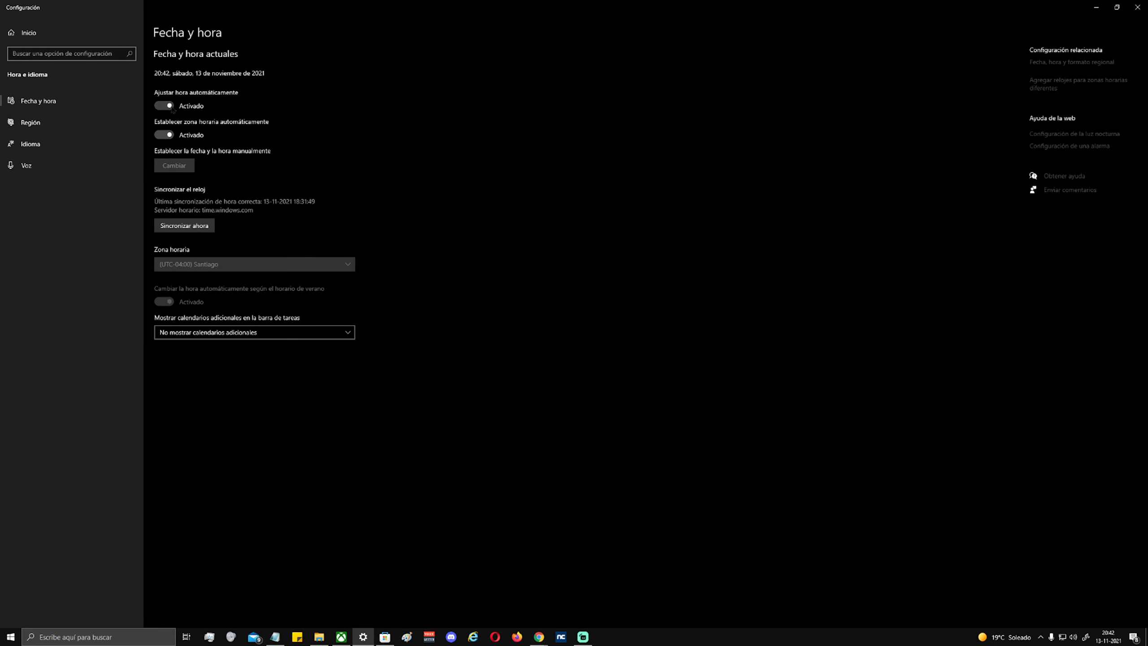
click(183, 226)
click(1138, 7)
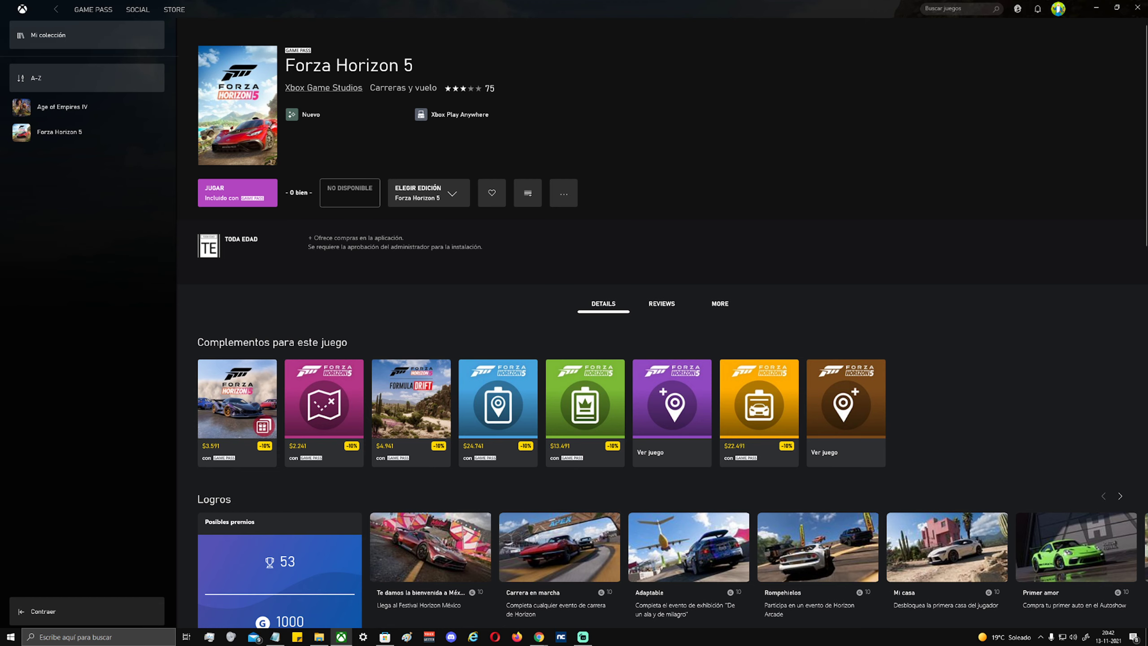
Search Windows for "wind", open Configuración de Seguridad de Windows and go to Protección contra virus y amenazas.
click(453, 253)
click(50, 637)
text(w)
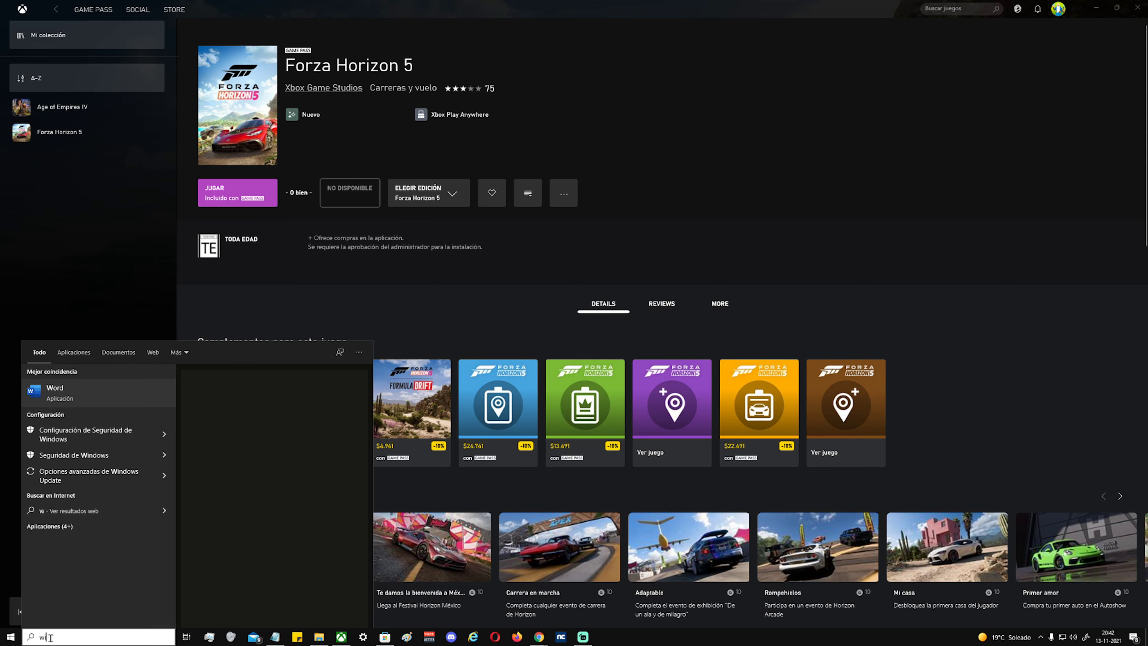
text(ind)
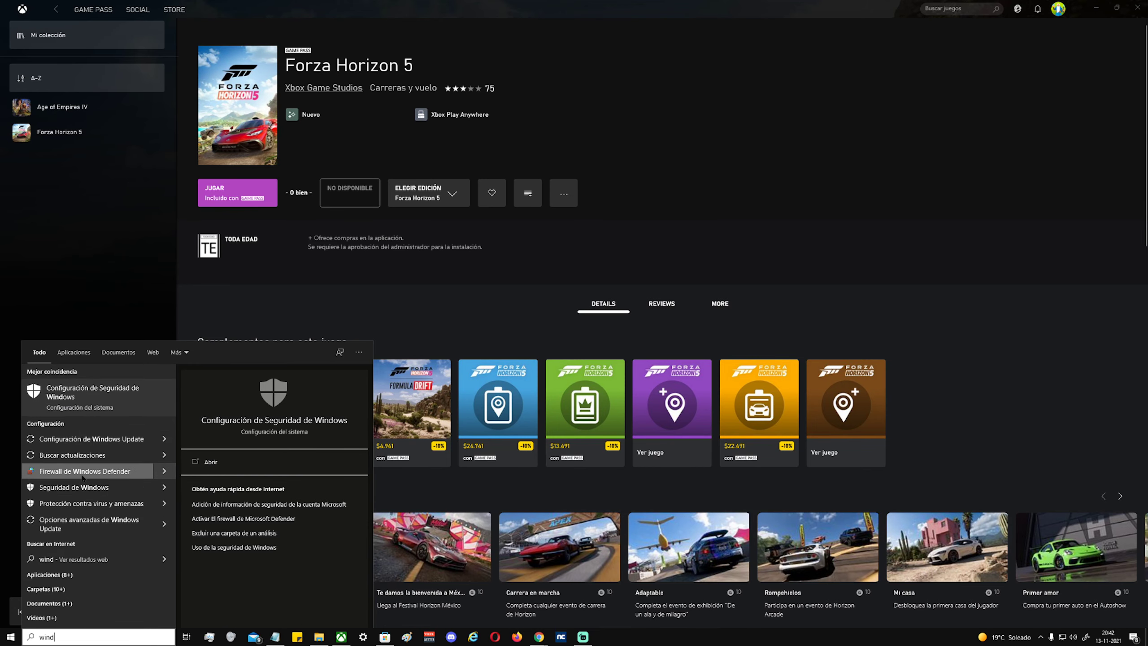
click(93, 402)
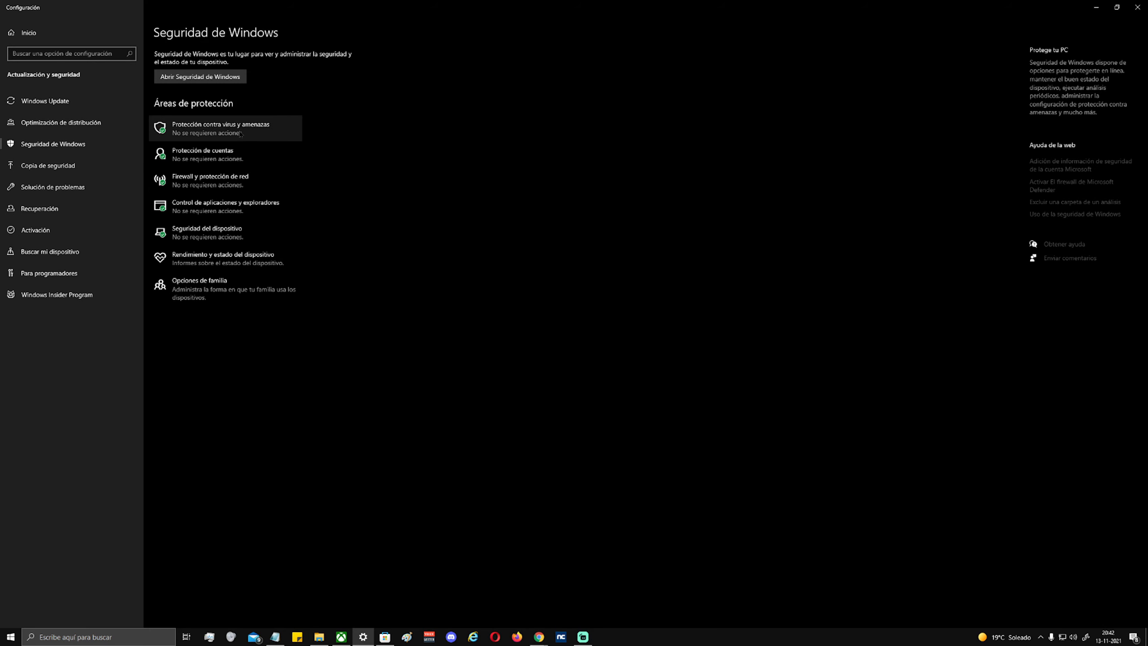
click(229, 133)
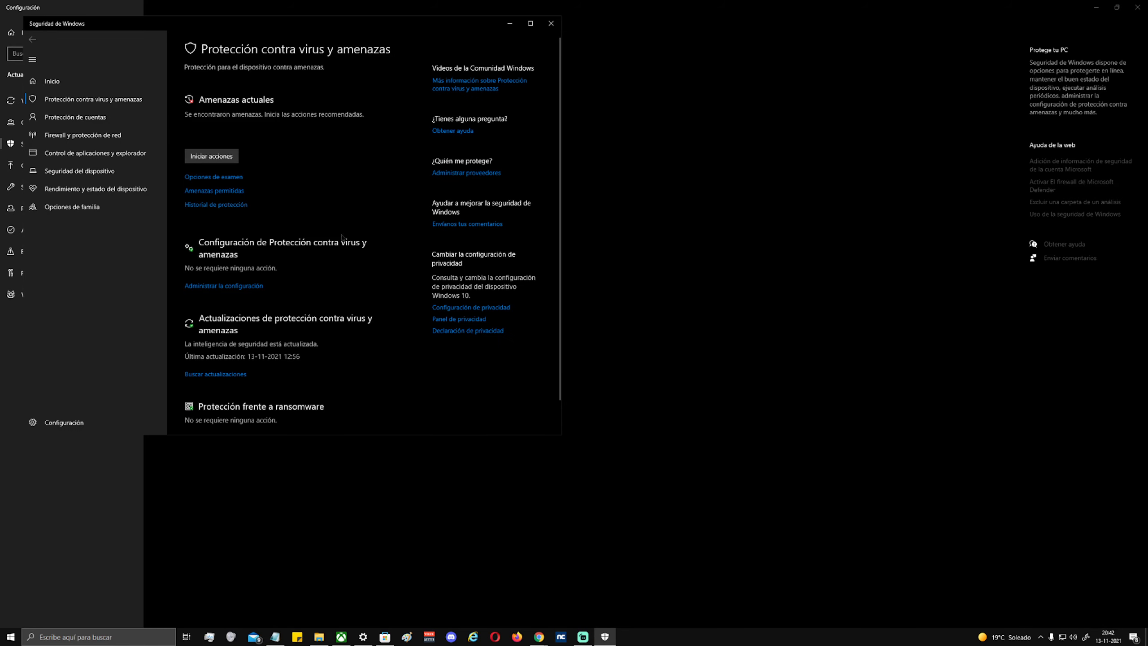
Review the scan options and the virus and threat protection settings, returning to the Protección contra virus y amenazas page.
click(229, 178)
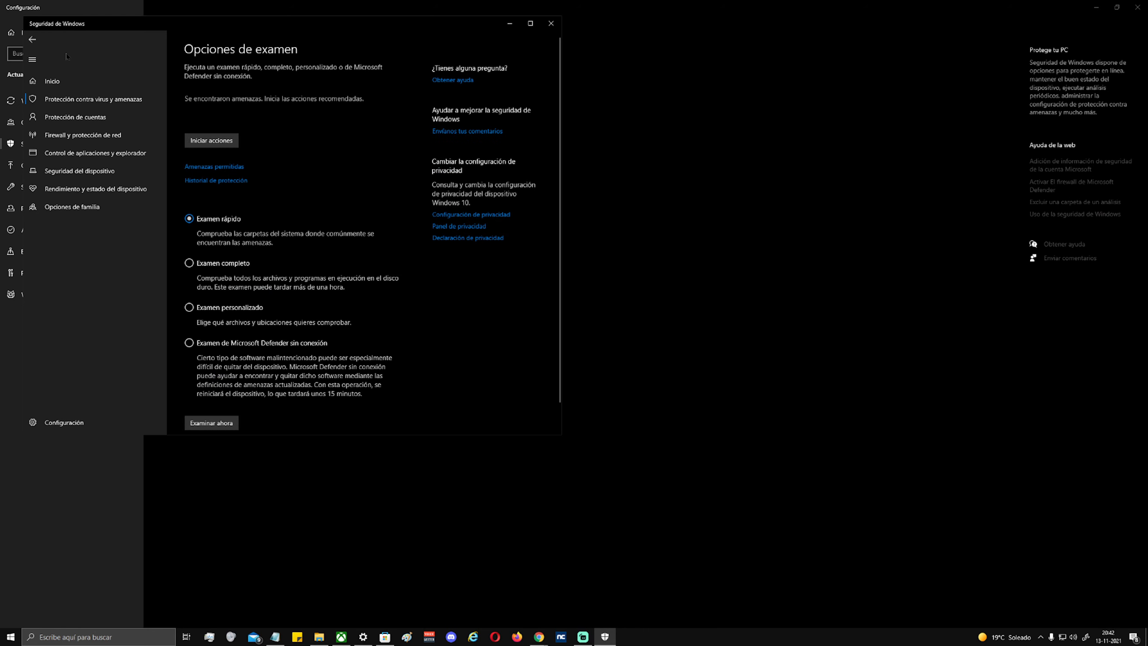
click(33, 39)
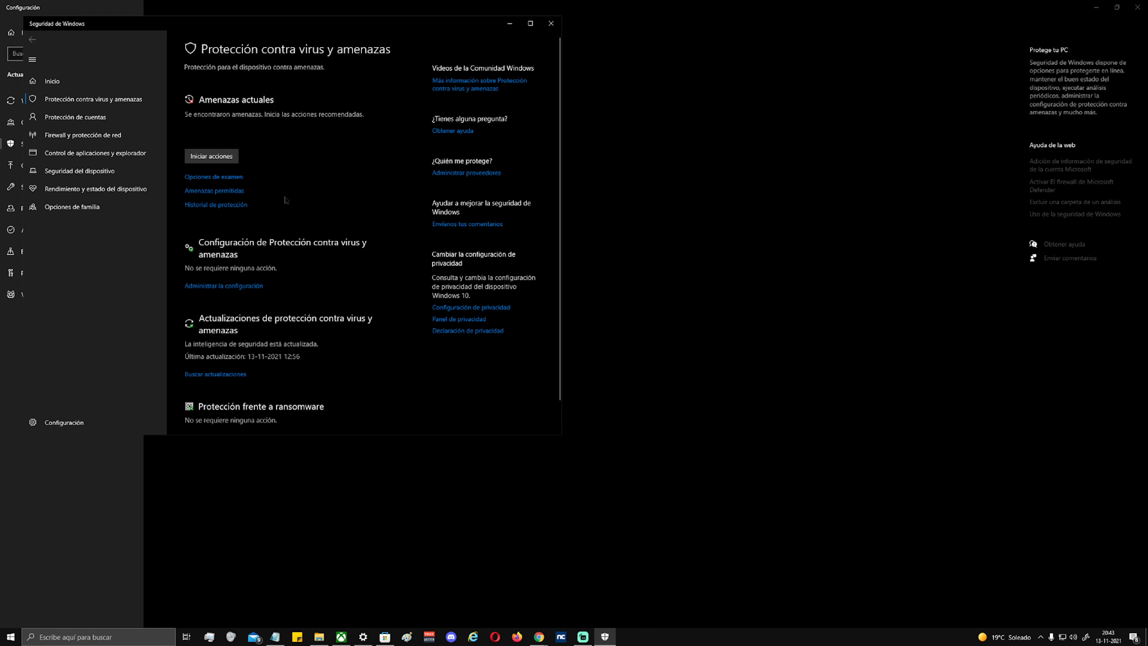
click(223, 286)
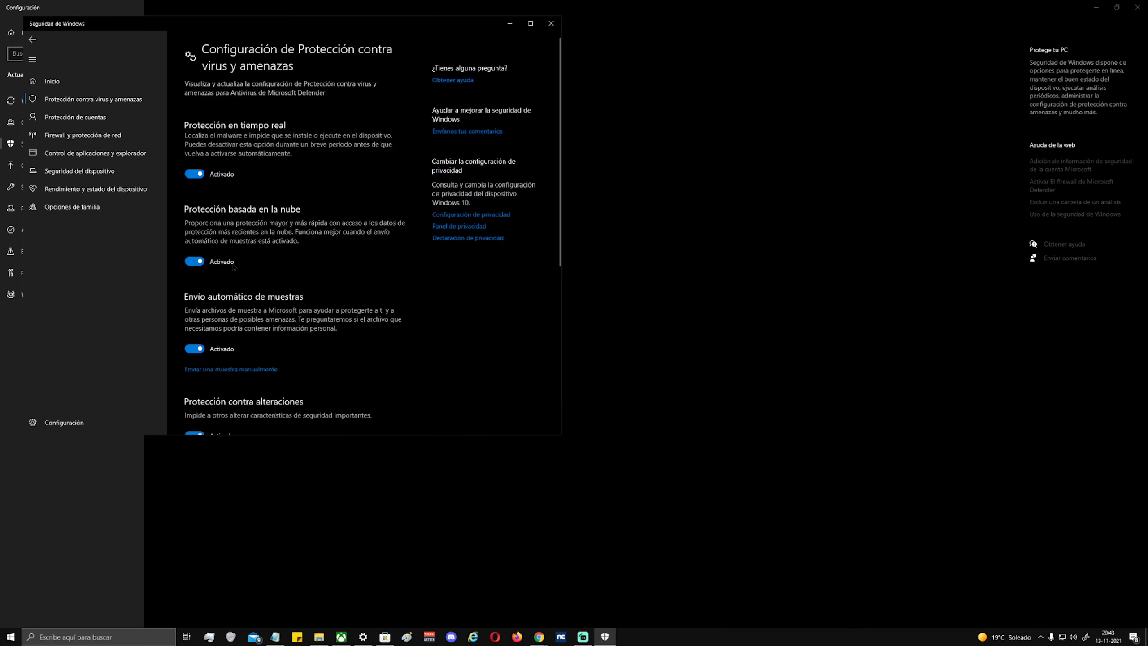
click(32, 39)
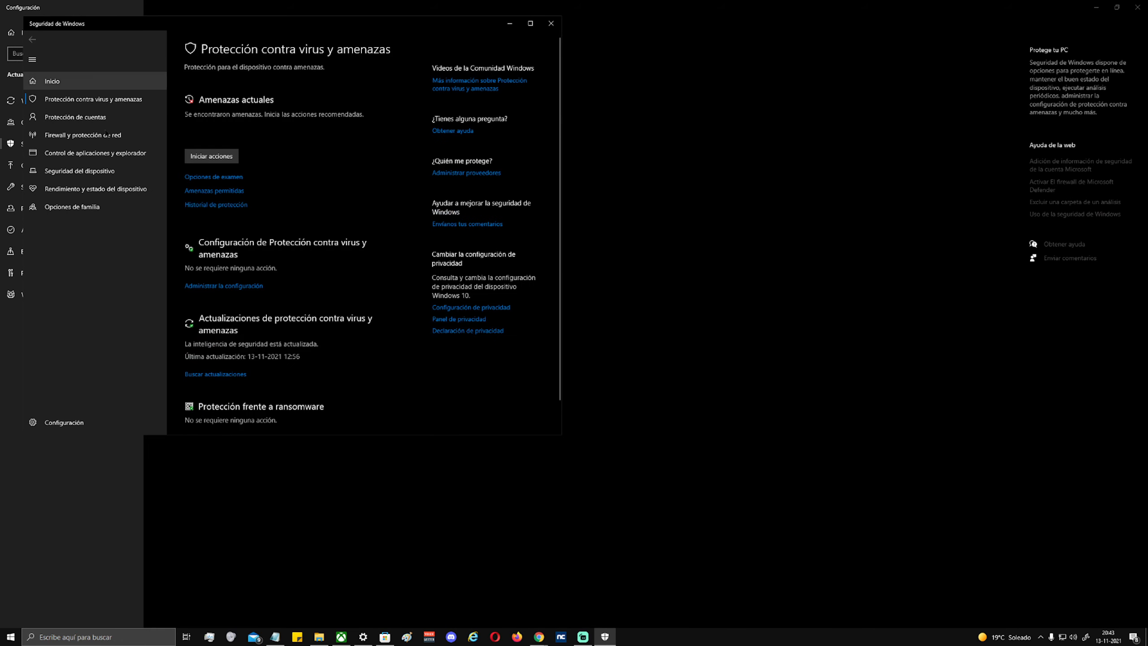
Turn off real-time protection, cloud-based protection, automatic sample submission and tamper protection, and switch to the Xbox app.
click(220, 286)
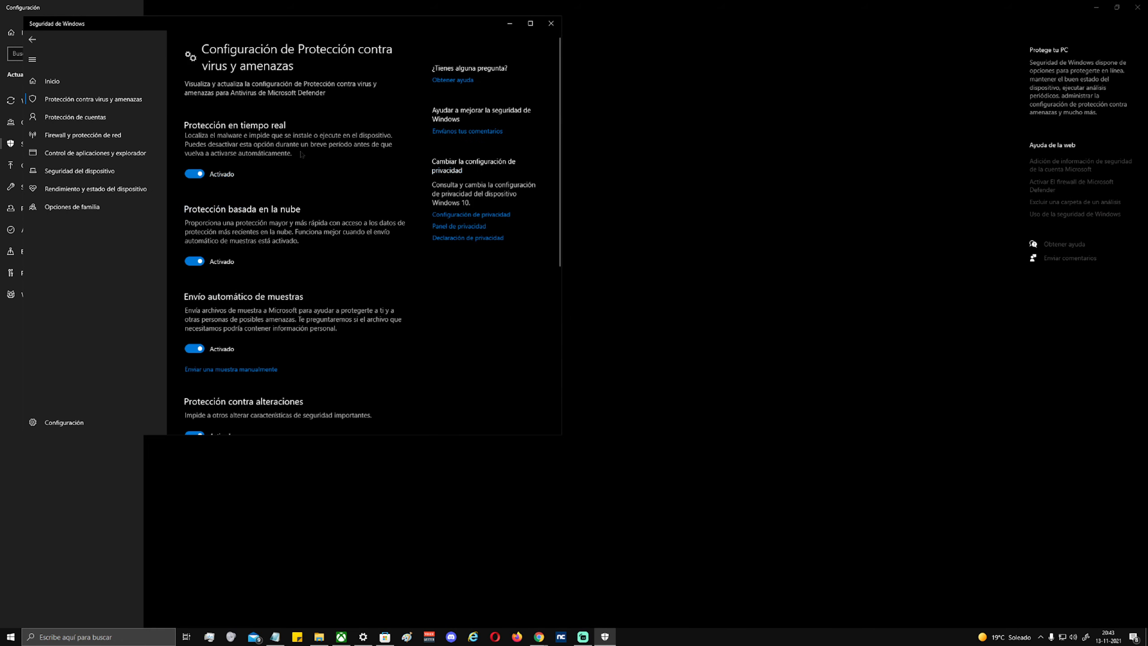
click(195, 174)
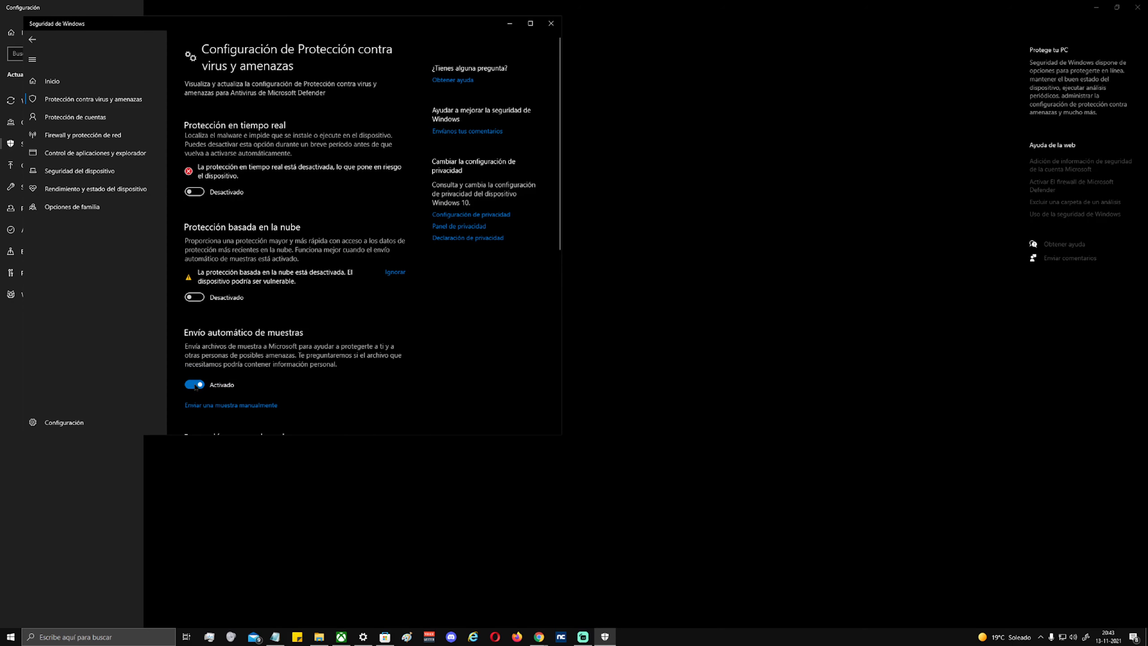
scroll(252, 297, down, 5)
click(191, 311)
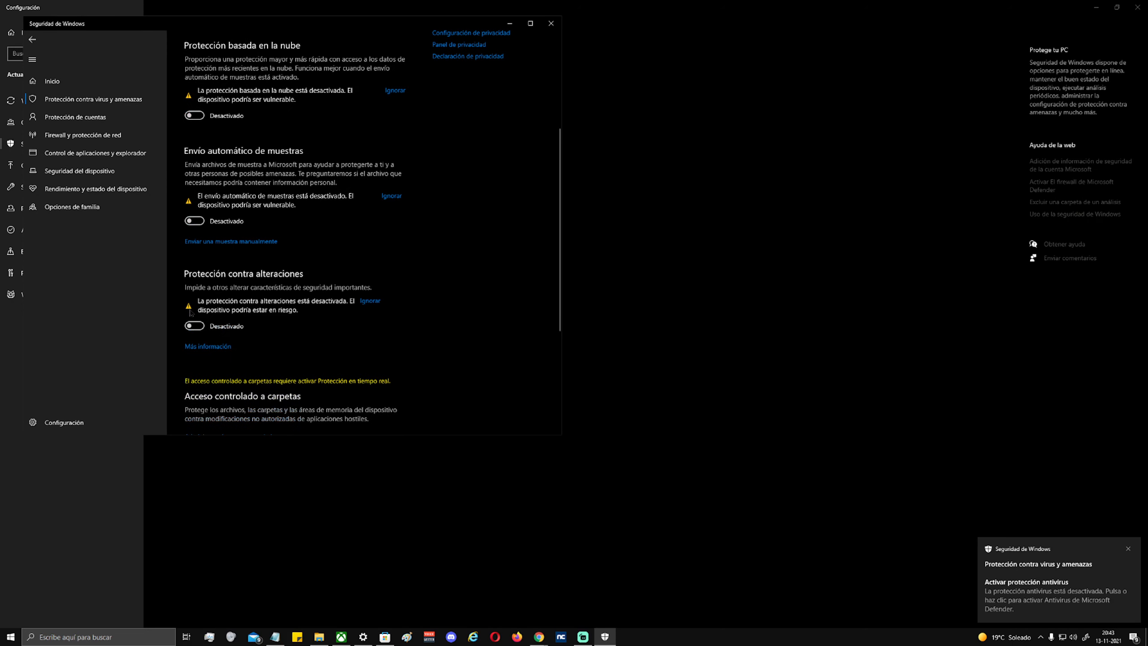
scroll(267, 275, down, 5)
scroll(266, 275, up, 10)
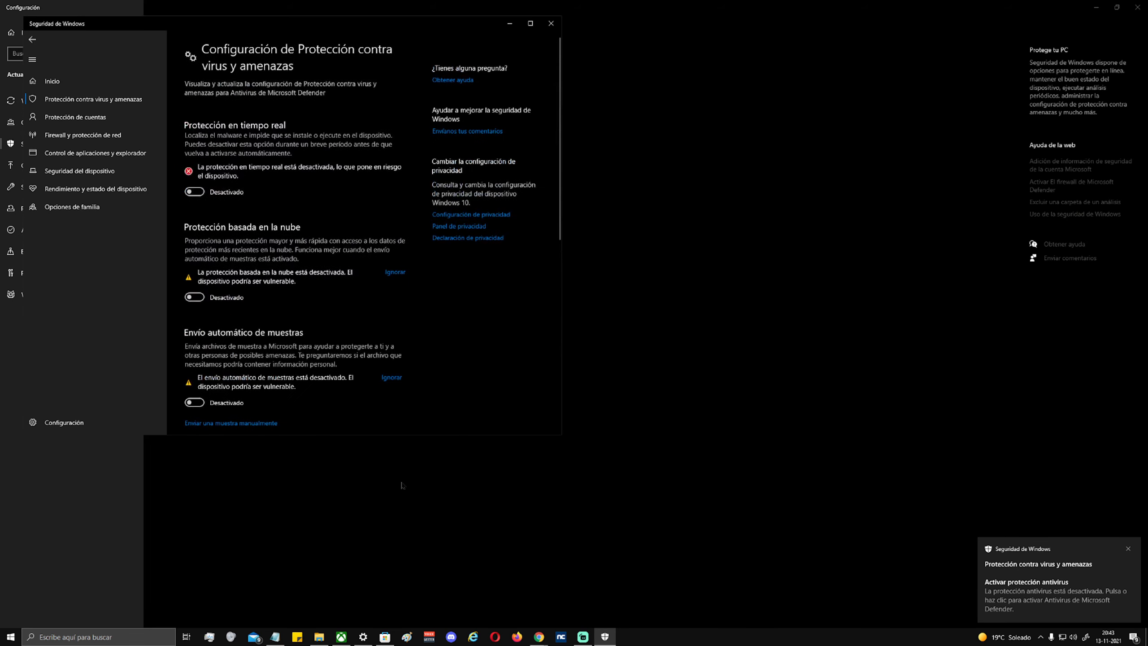
click(341, 637)
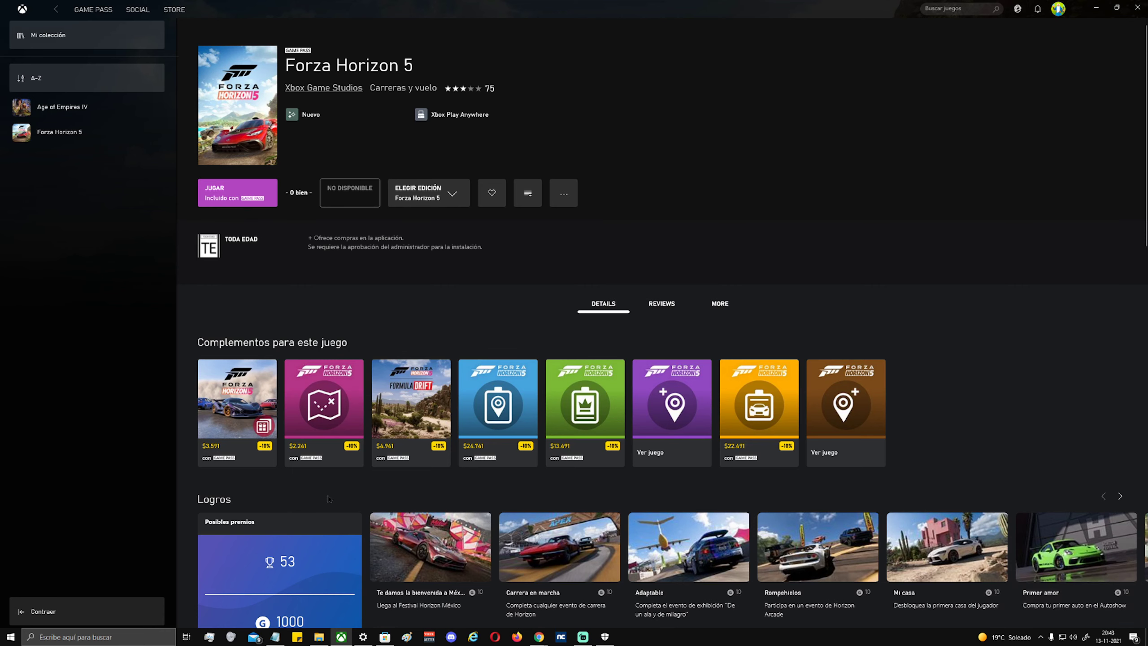
Turn real-time protection, cloud-based protection, automatic sample submission and tamper protection back on, and close Windows Security.
click(605, 637)
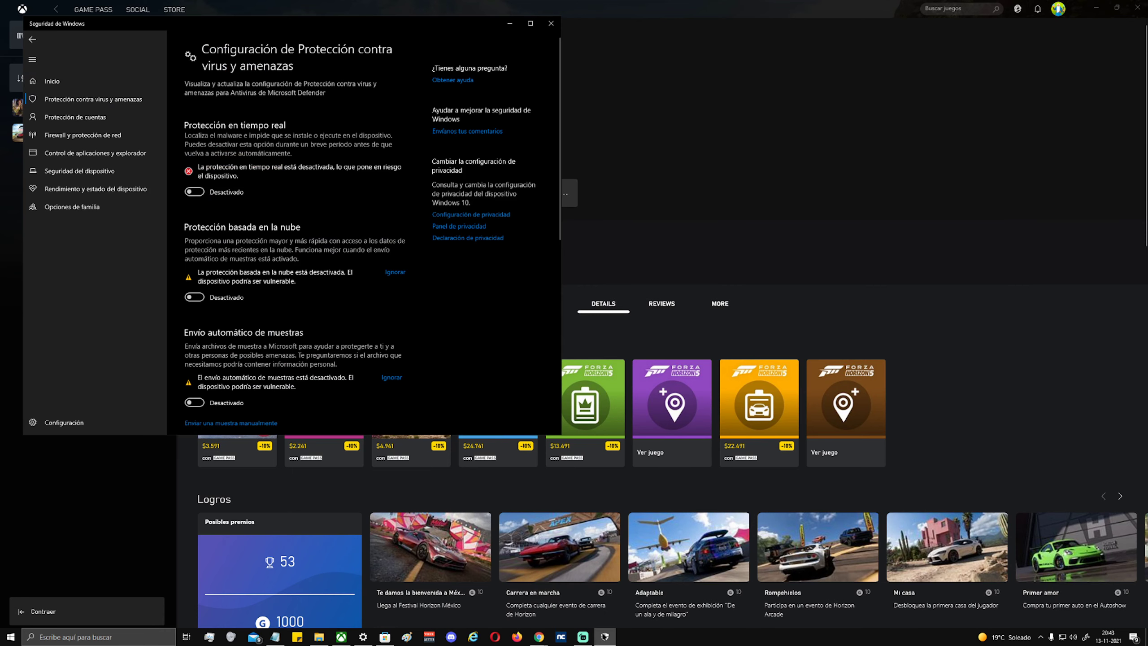
click(195, 192)
click(194, 279)
click(194, 366)
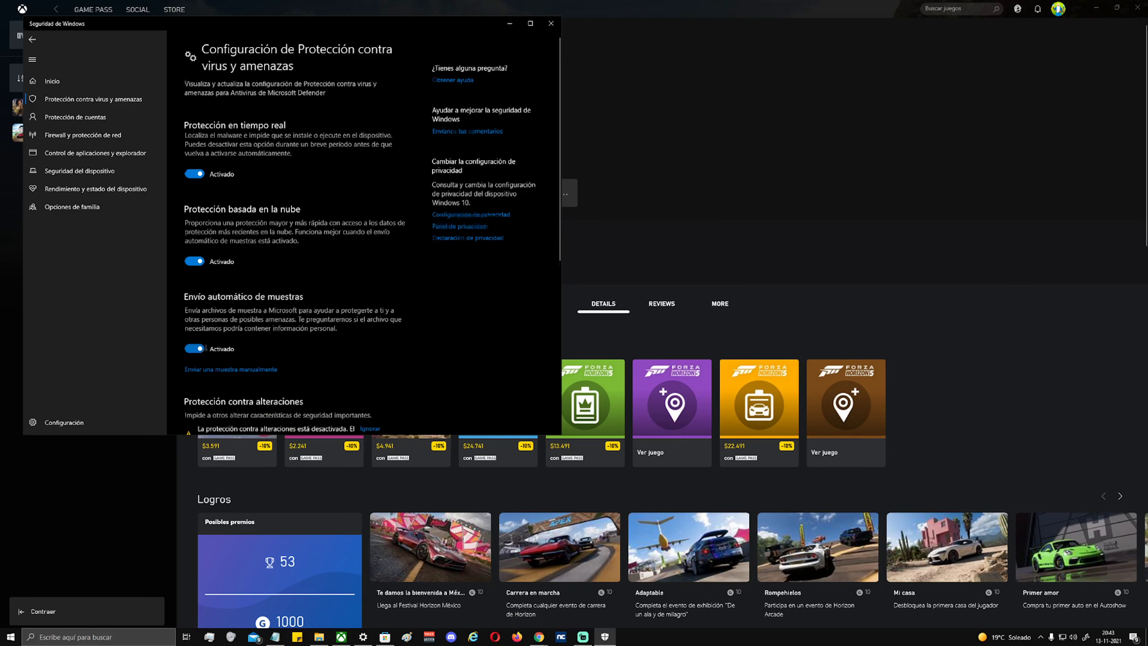
scroll(195, 226, down, 5)
click(194, 154)
scroll(194, 159, up, 6)
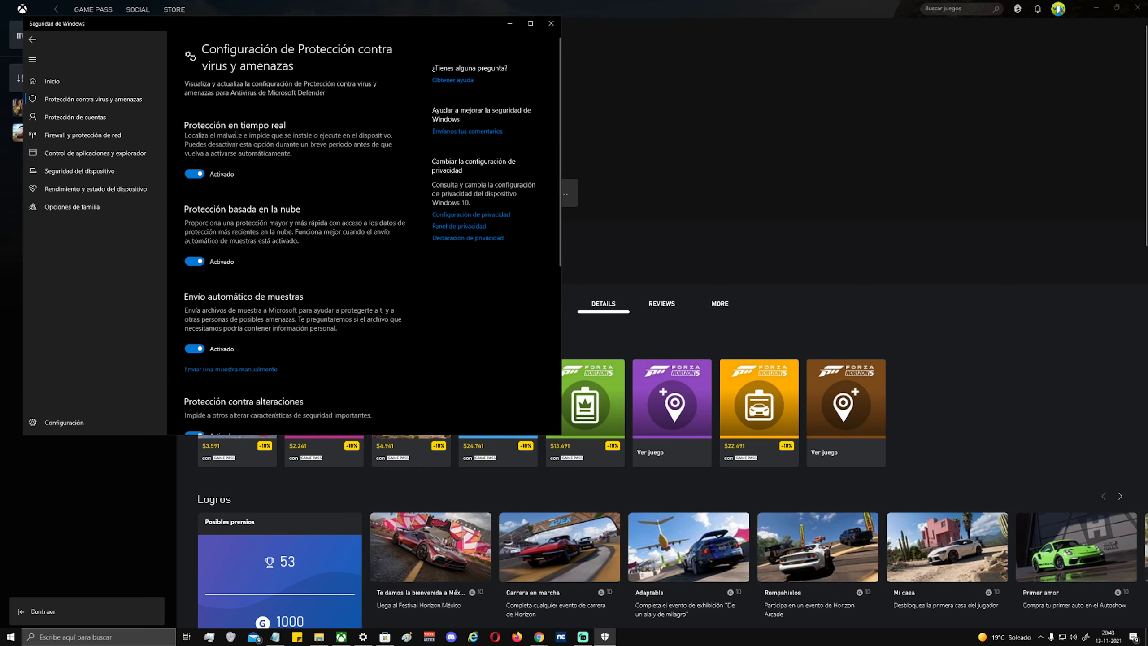
scroll(235, 135, down, 6)
scroll(235, 149, up, 6)
click(551, 24)
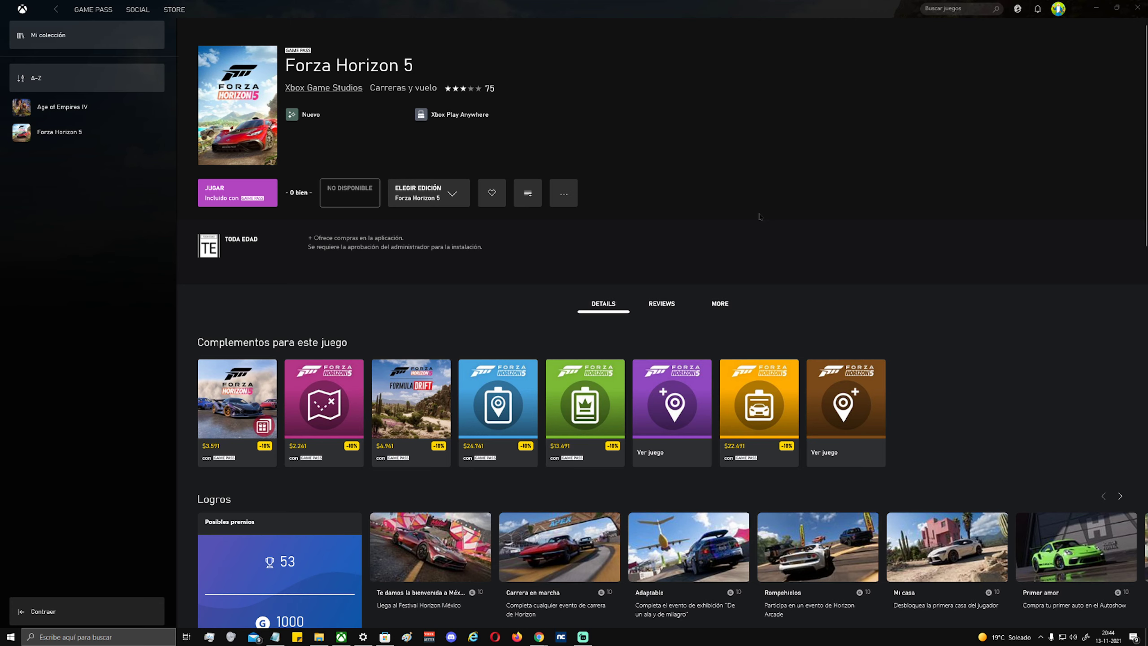
Check the hidden notification area icons for programs running in the background.
click(568, 257)
key(alt+Tab)
click(1041, 637)
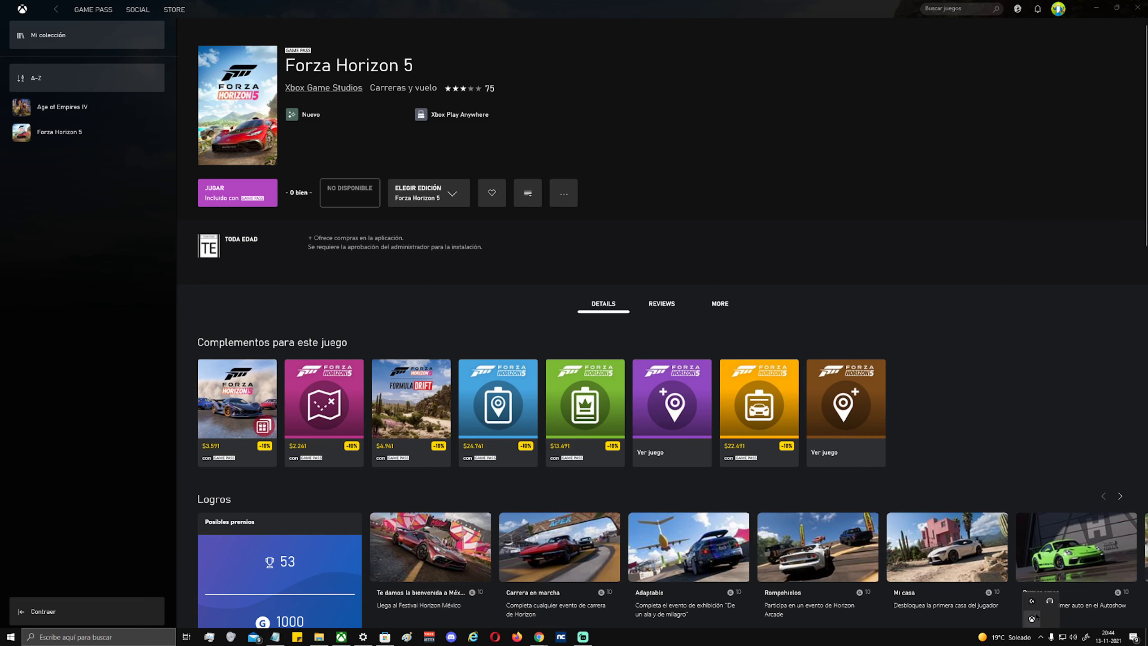
click(1037, 617)
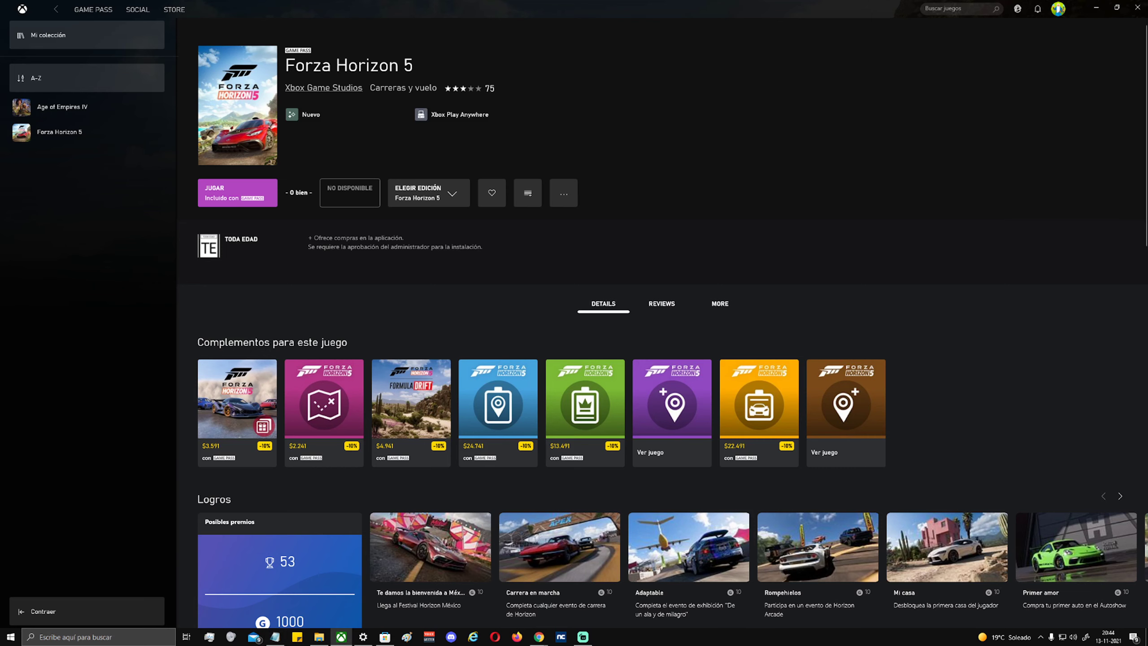
click(1040, 638)
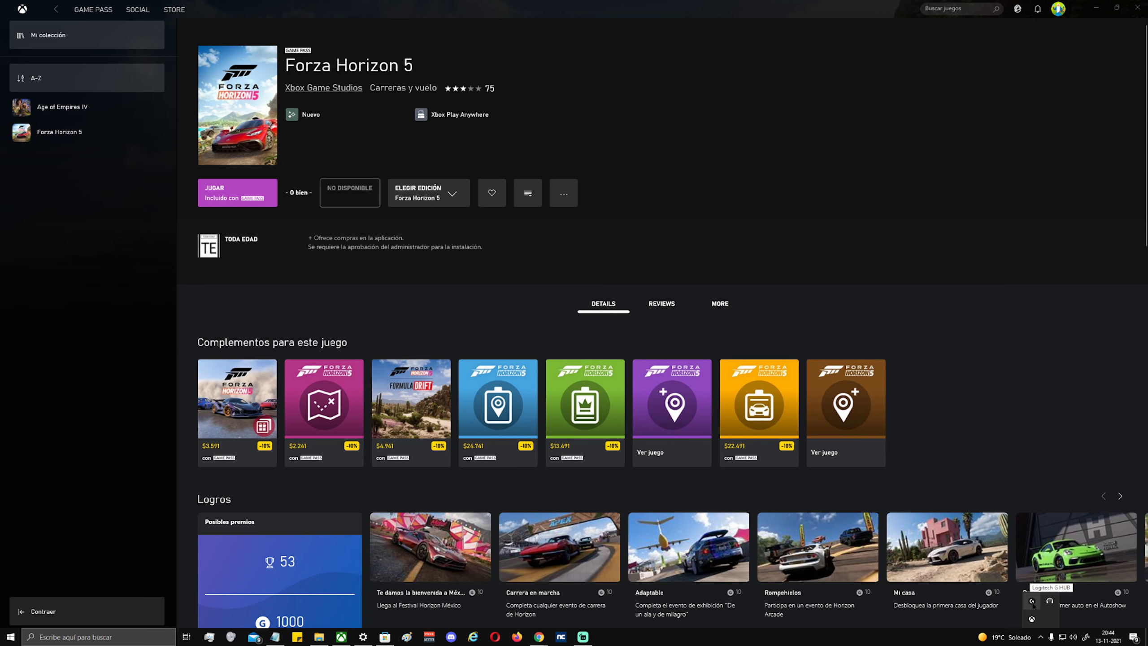
click(720, 196)
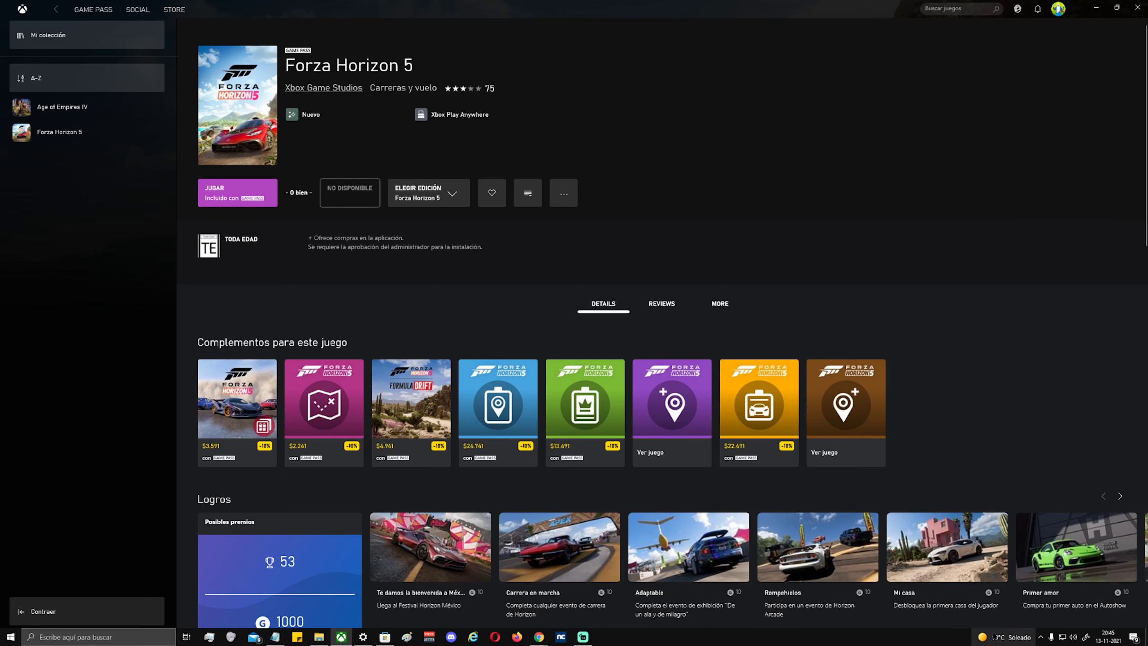
Check the hidden notification area icons, and review which startup programs are enabled or disabled in Task Manager.
click(1041, 637)
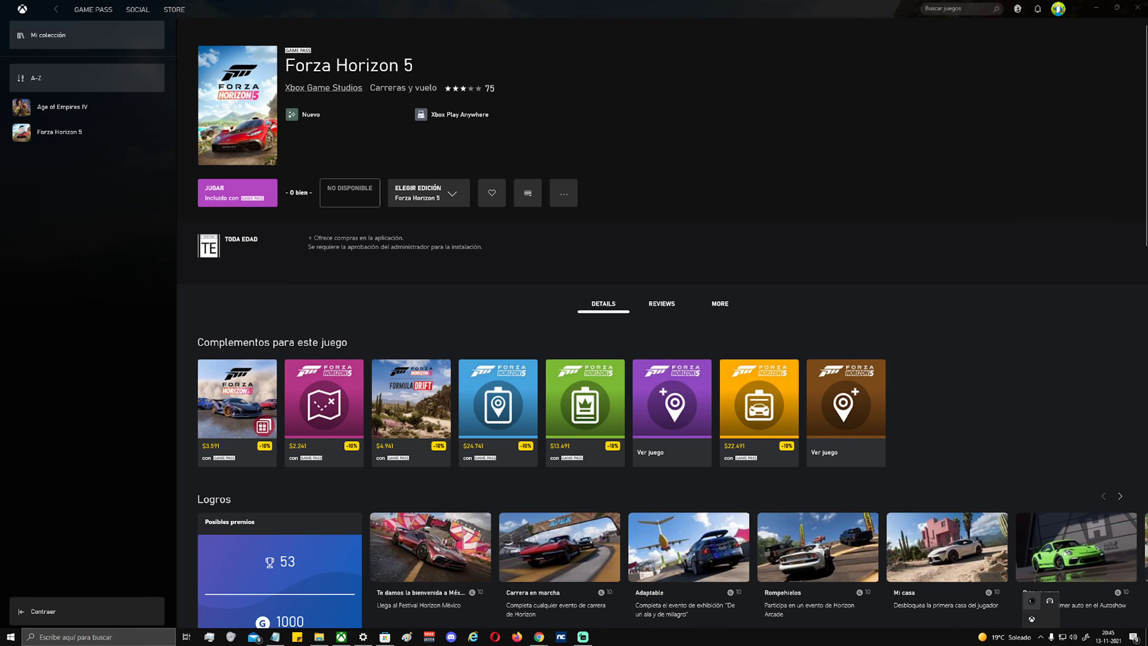
click(71, 637)
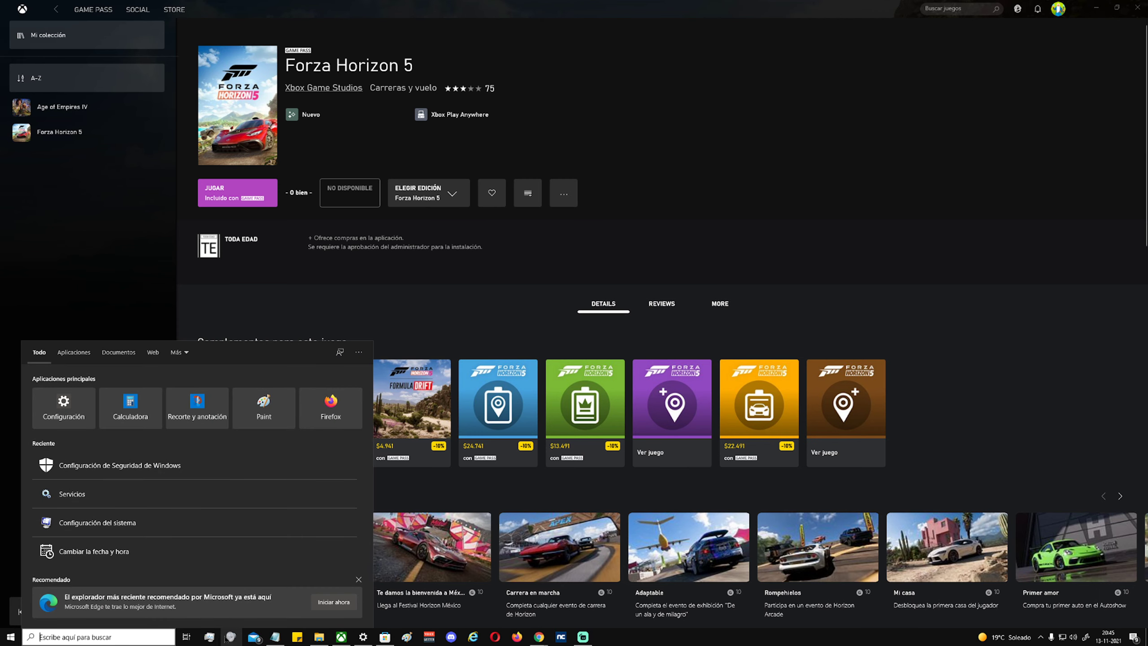
click(215, 640)
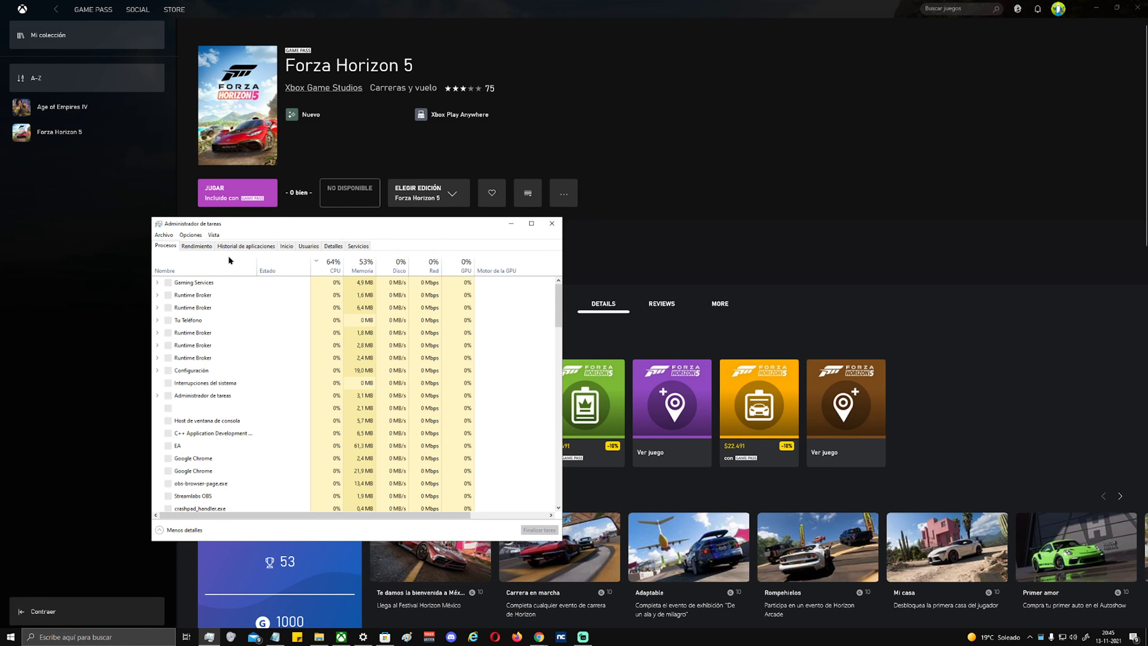
click(283, 246)
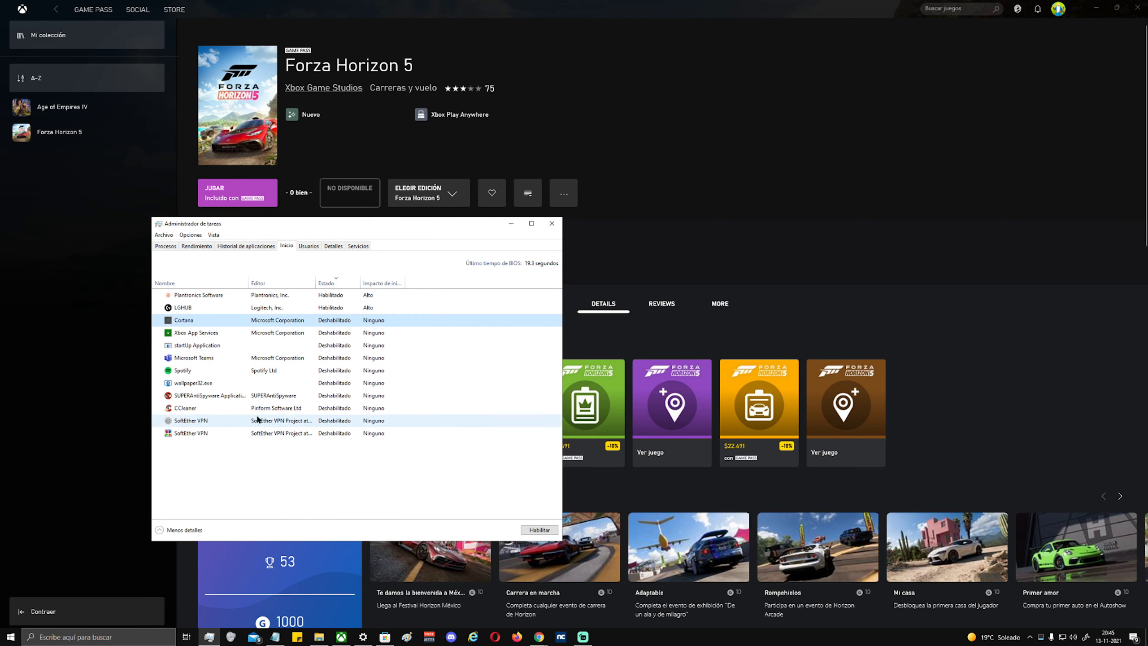
click(226, 408)
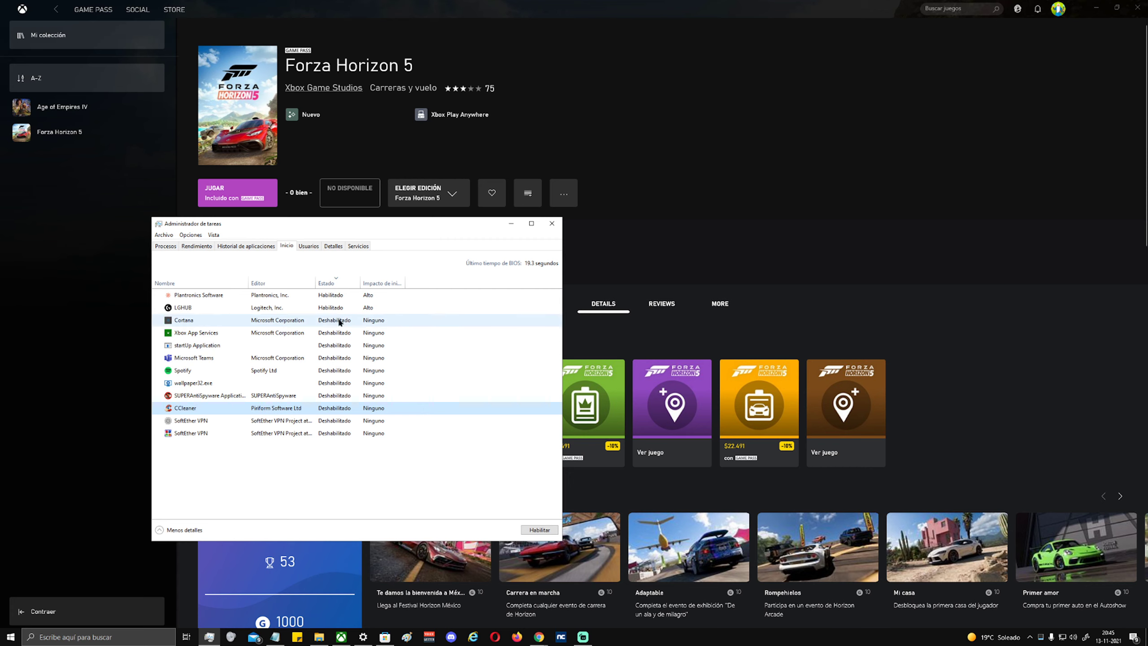
click(400, 307)
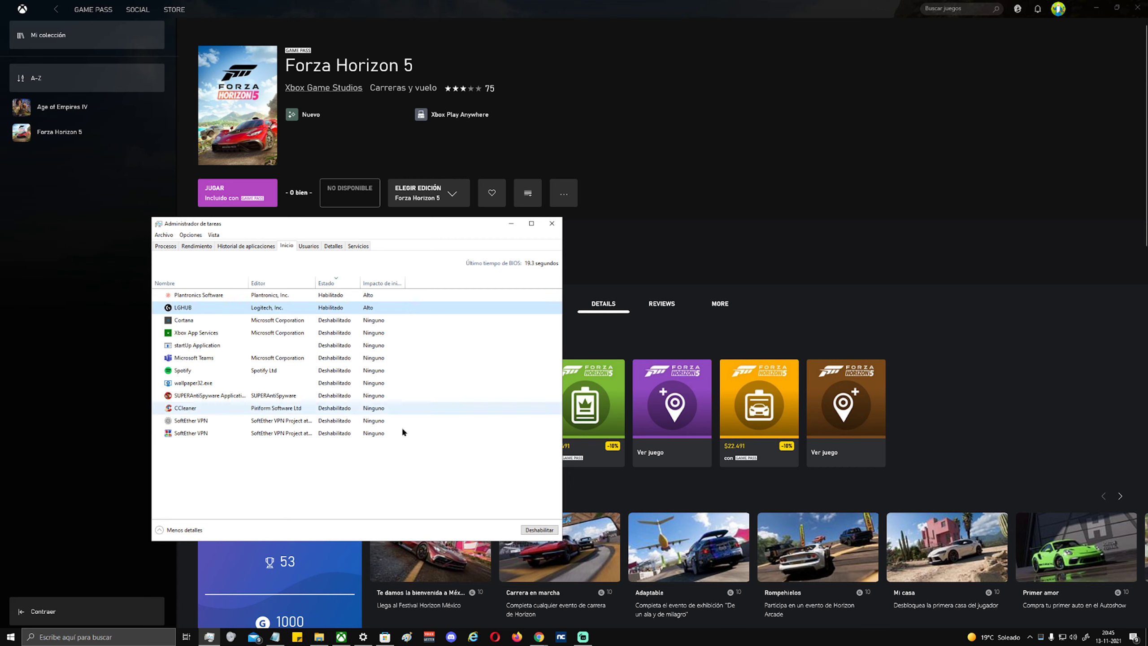
click(268, 325)
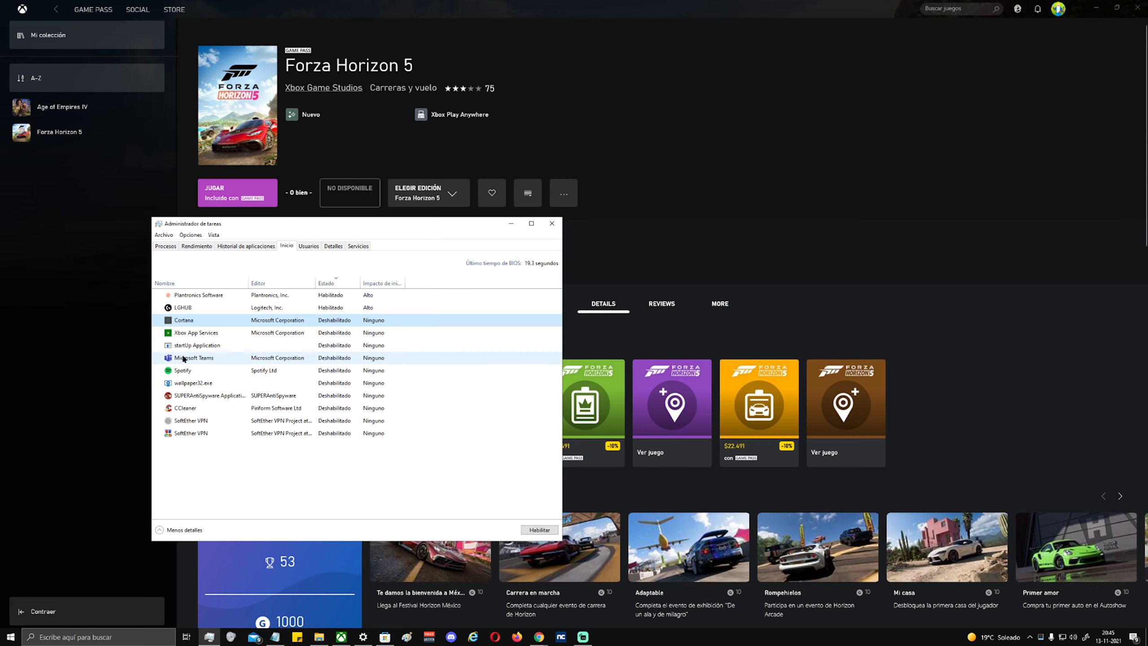
click(183, 337)
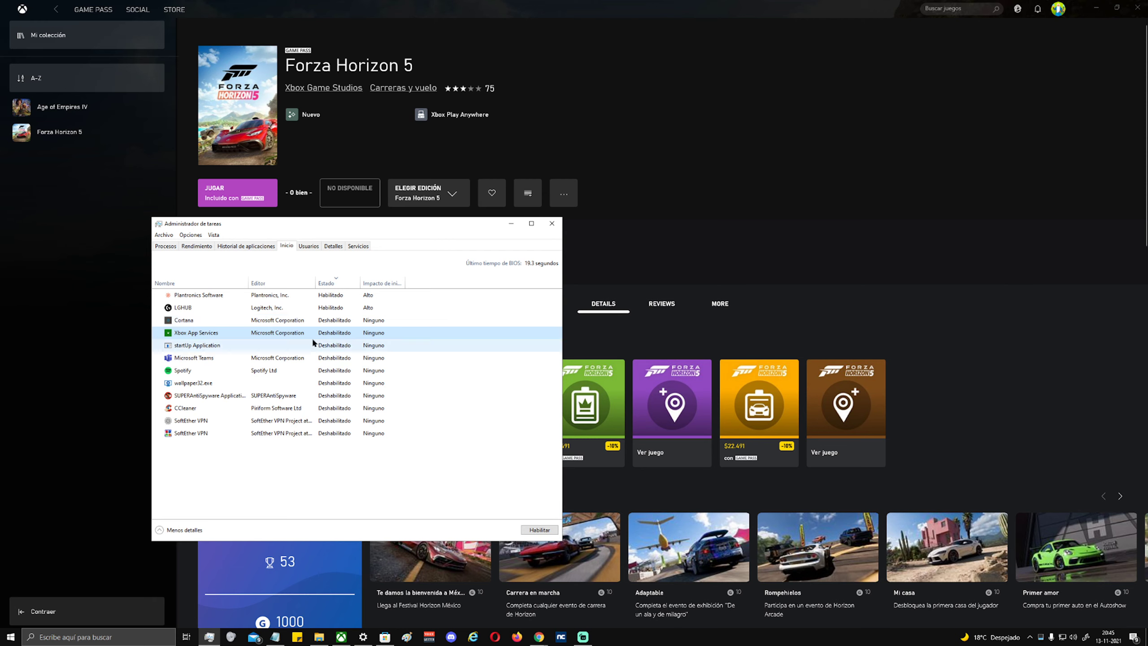
click(207, 370)
click(199, 407)
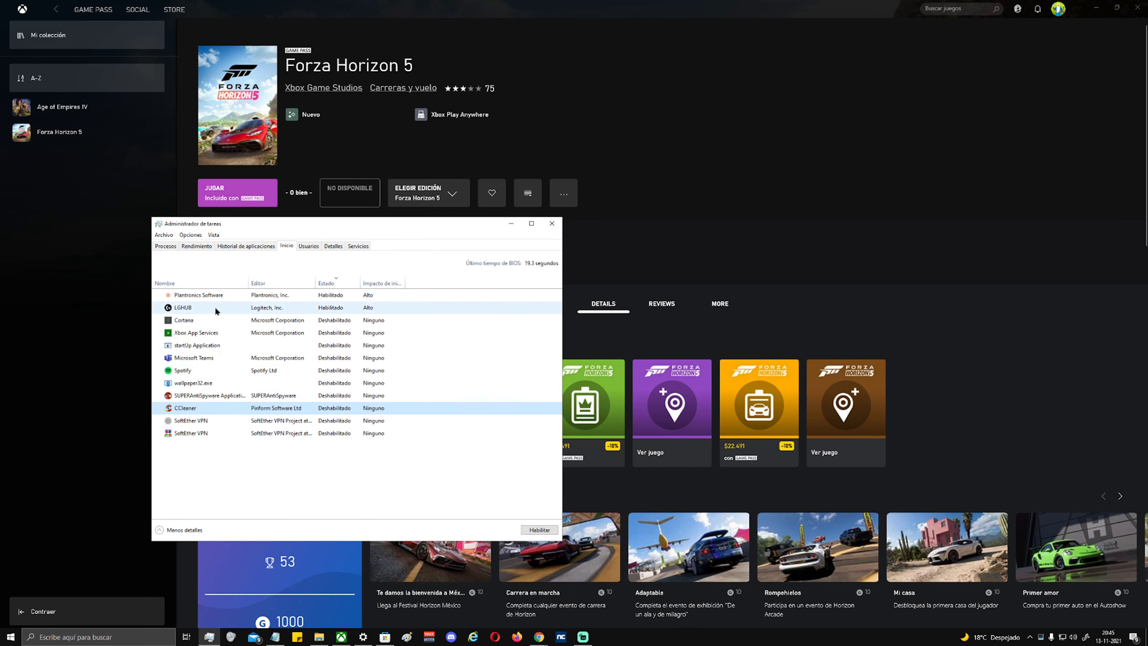
click(204, 469)
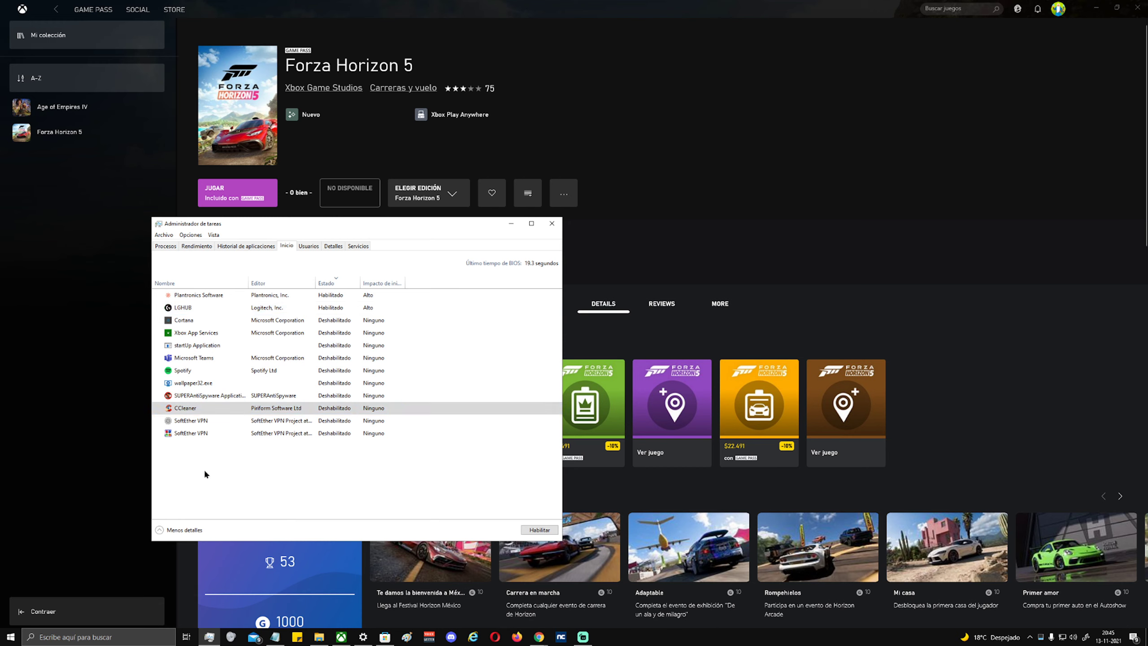
click(222, 306)
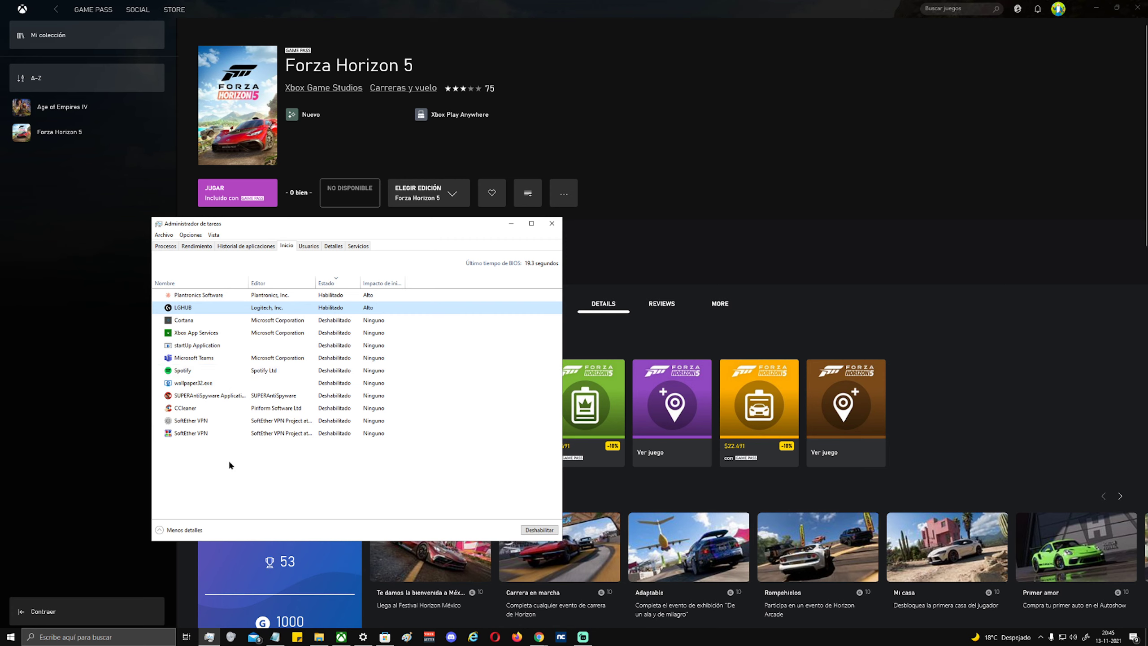
Check the startup options available for Cortana, Xbox App Services and Plantronics Software without changing them.
click(192, 320)
right_click(191, 321)
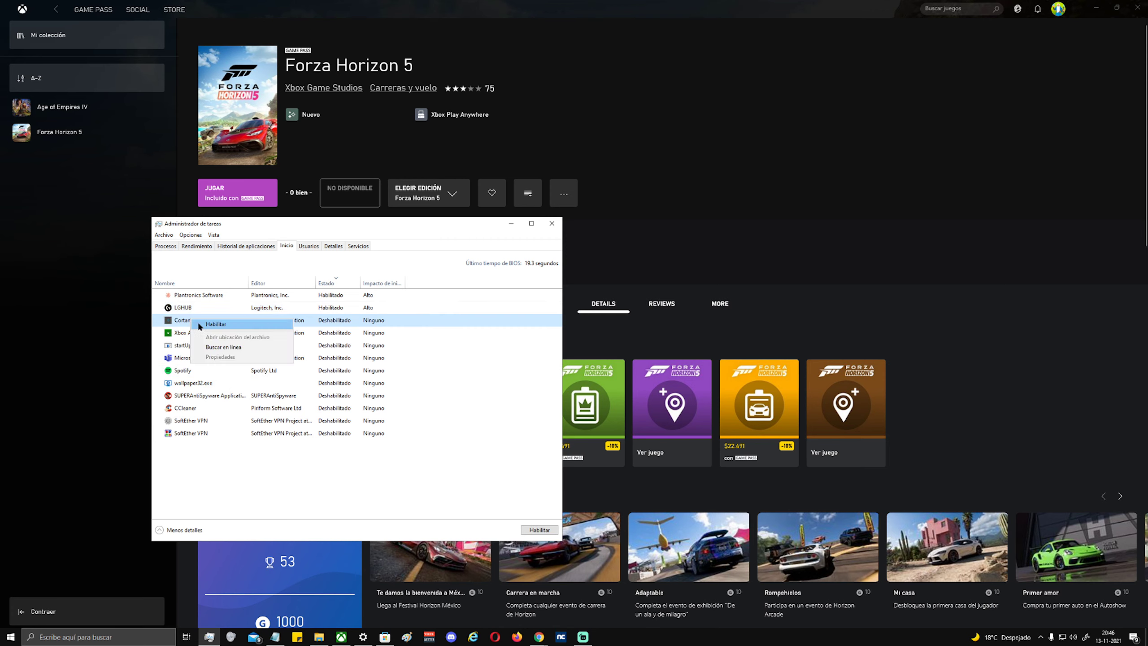
click(219, 452)
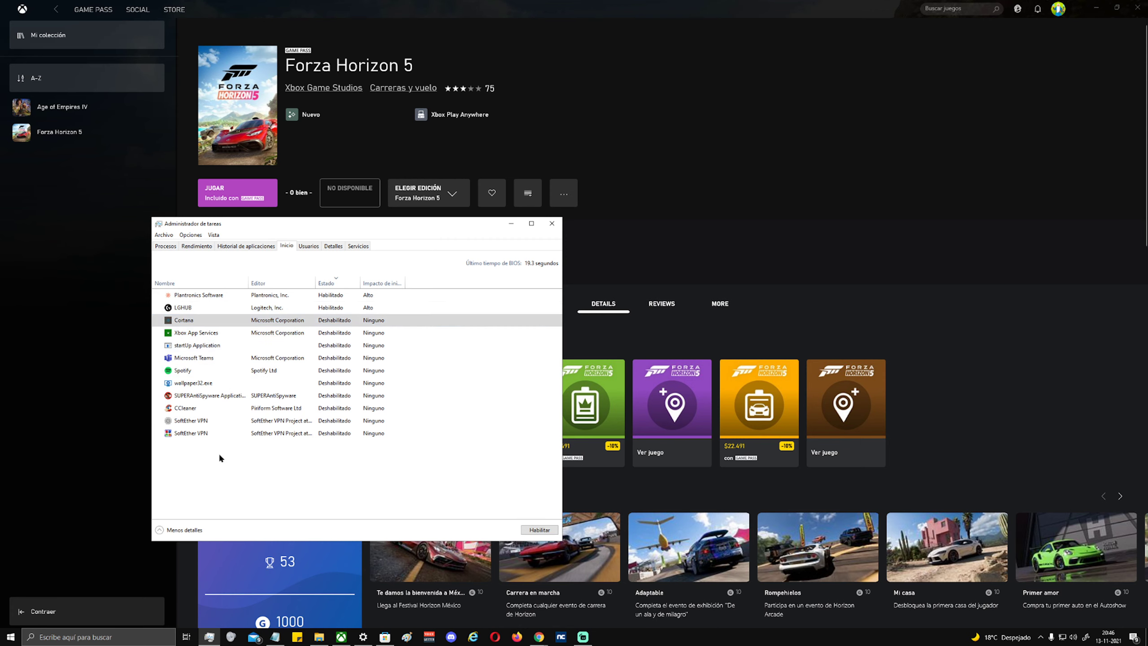
click(176, 333)
right_click(177, 334)
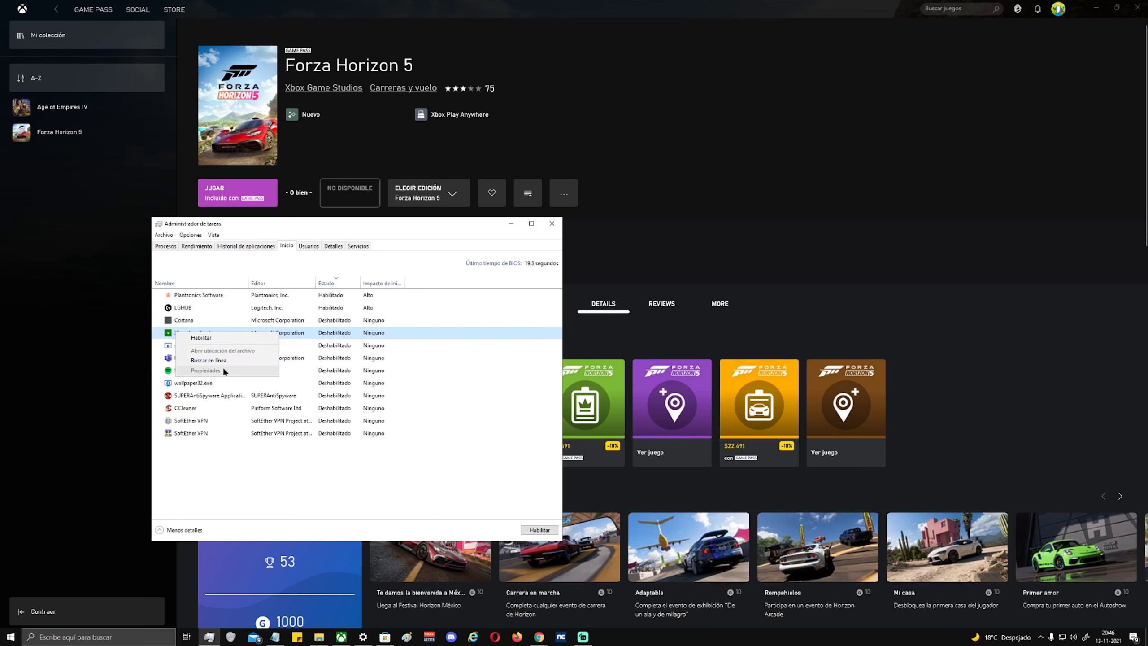
right_click(195, 297)
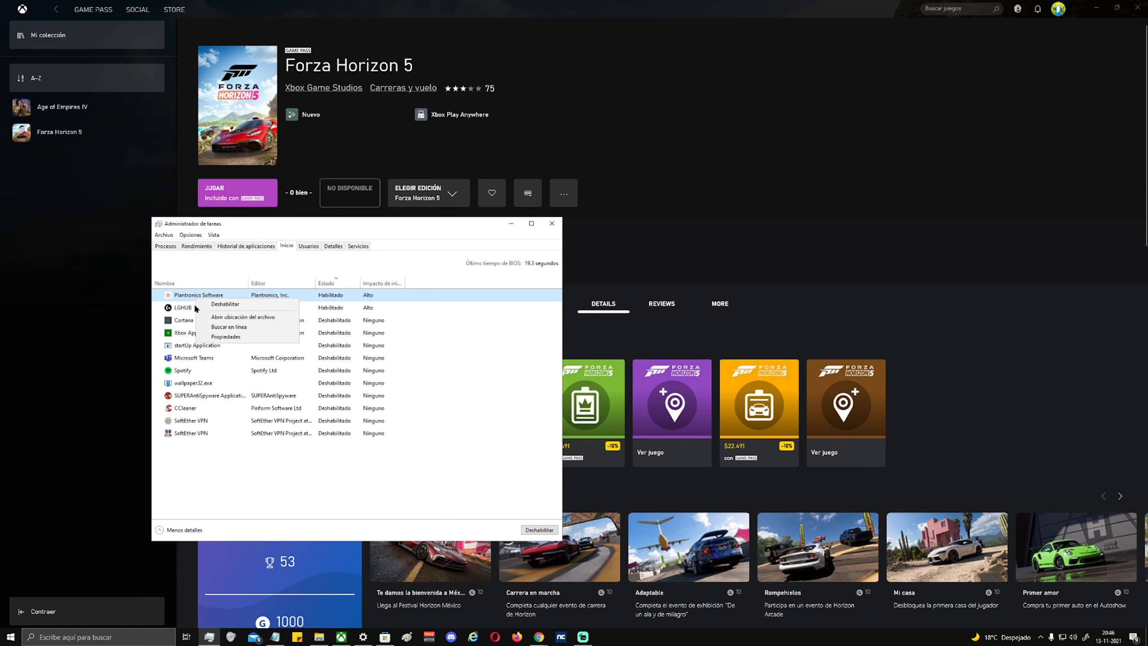
View the properties of the LGHUB startup program, highlight its file location, and close the properties and Task Manager.
right_click(185, 308)
click(235, 358)
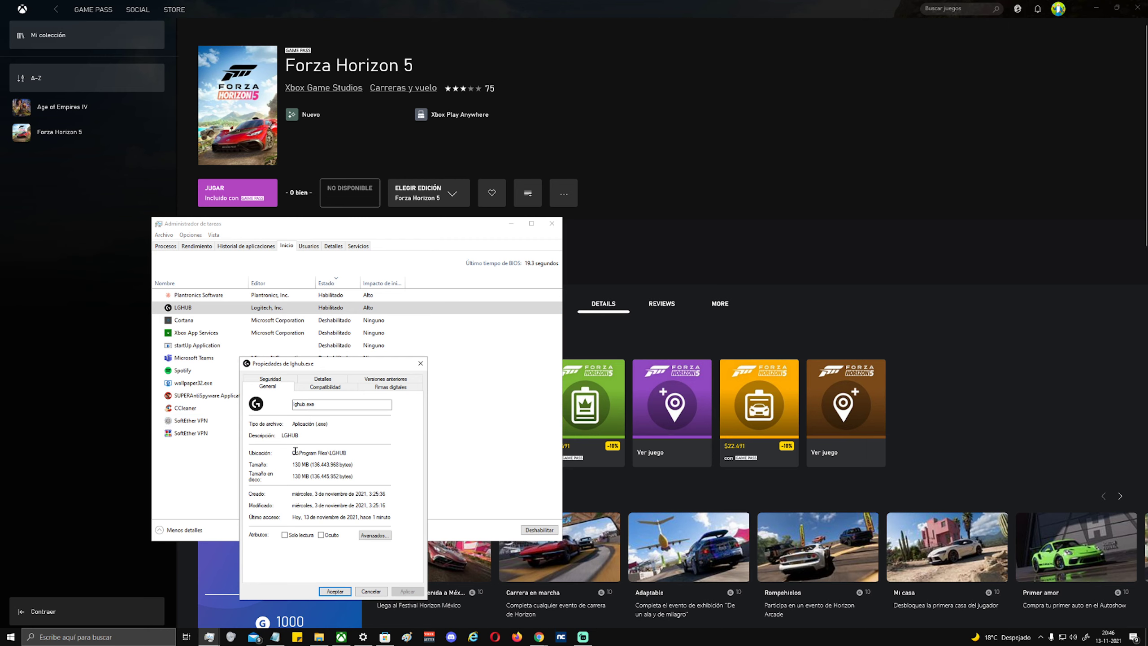
drag(294, 452, 355, 454)
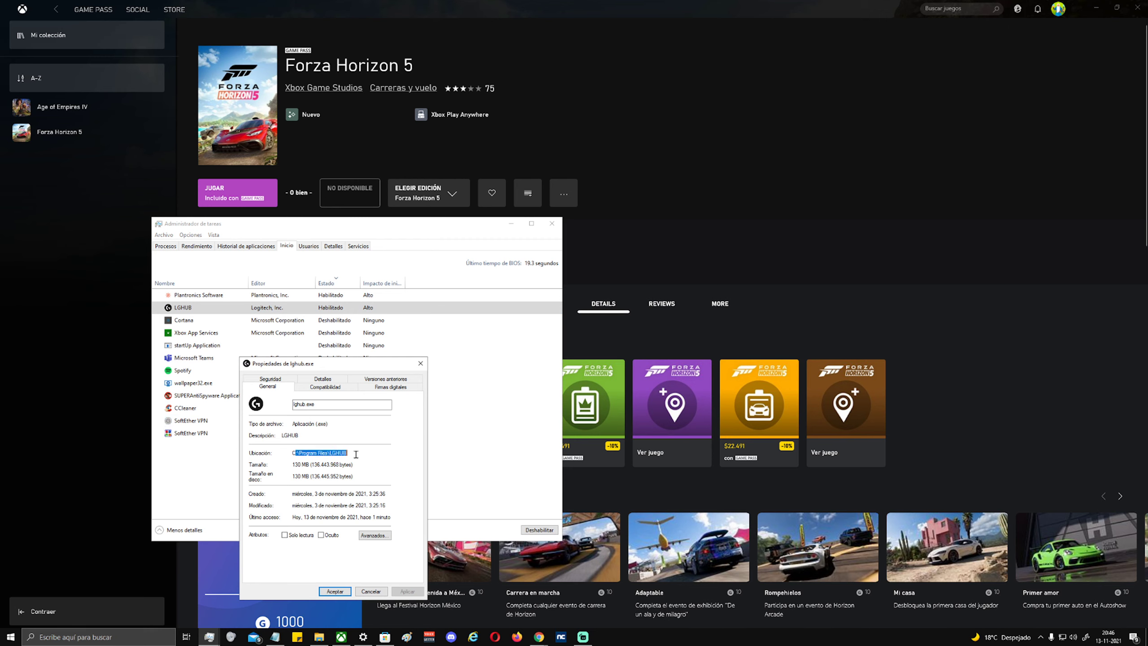
click(370, 591)
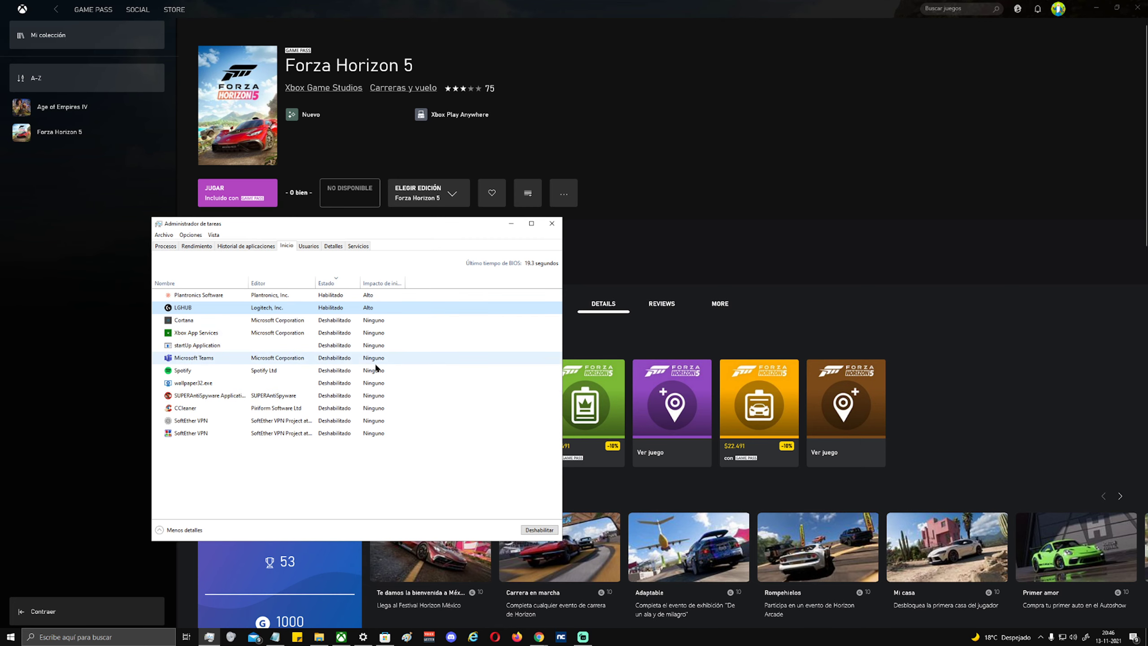
click(552, 223)
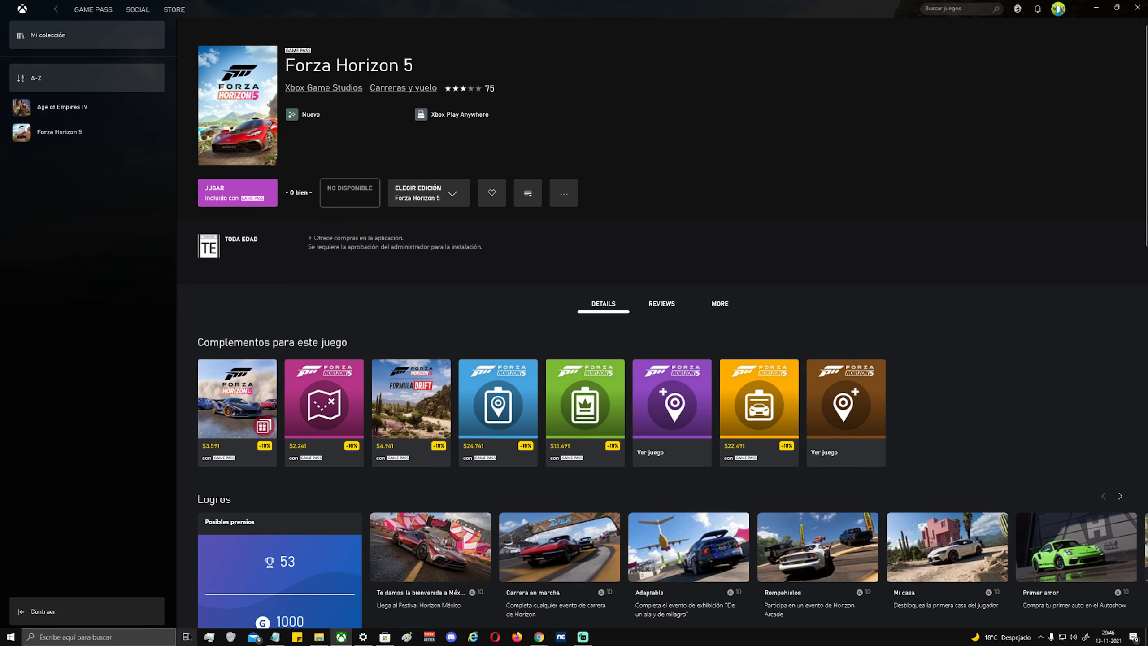
Reopen Task Manager to look over the startup programs once more, and close it.
click(209, 637)
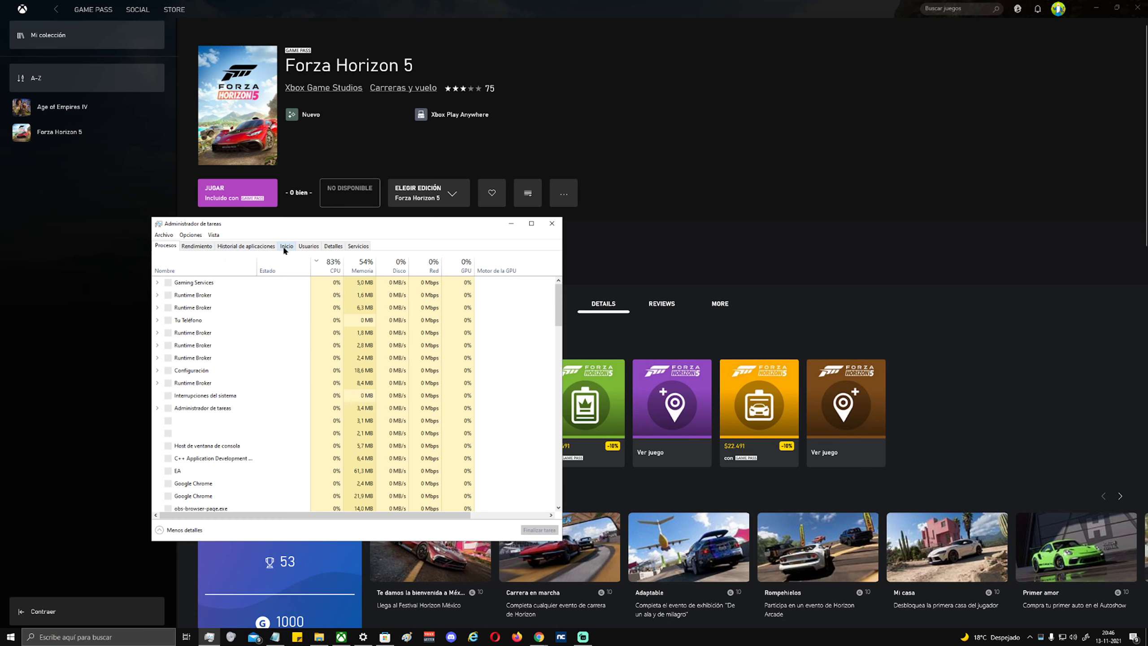
click(285, 247)
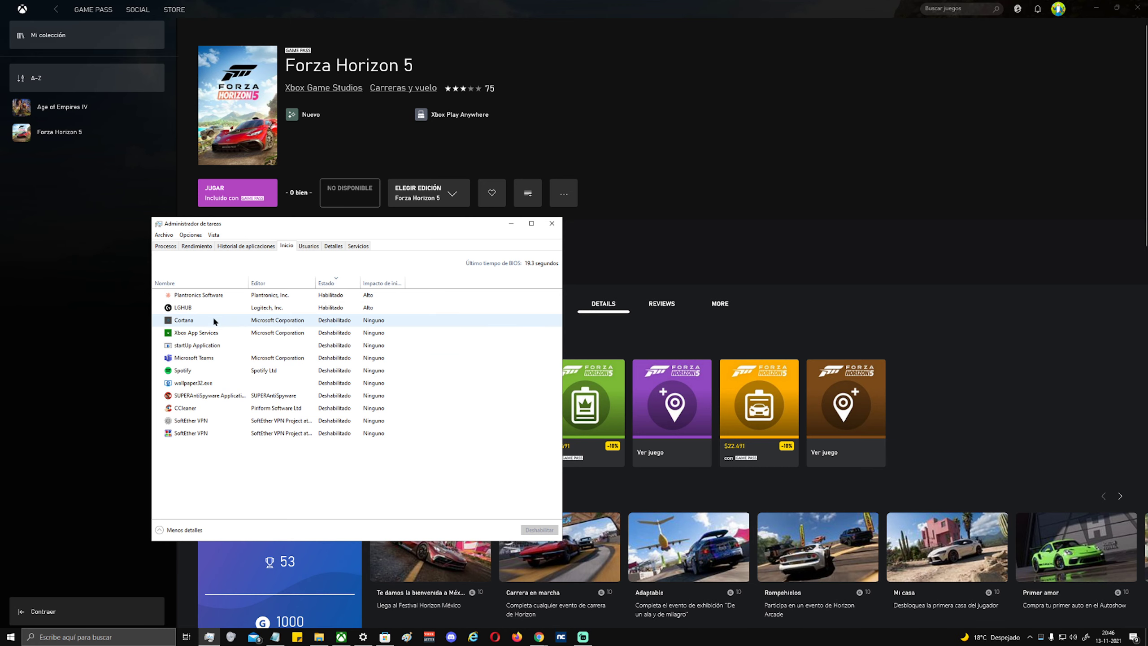
click(560, 225)
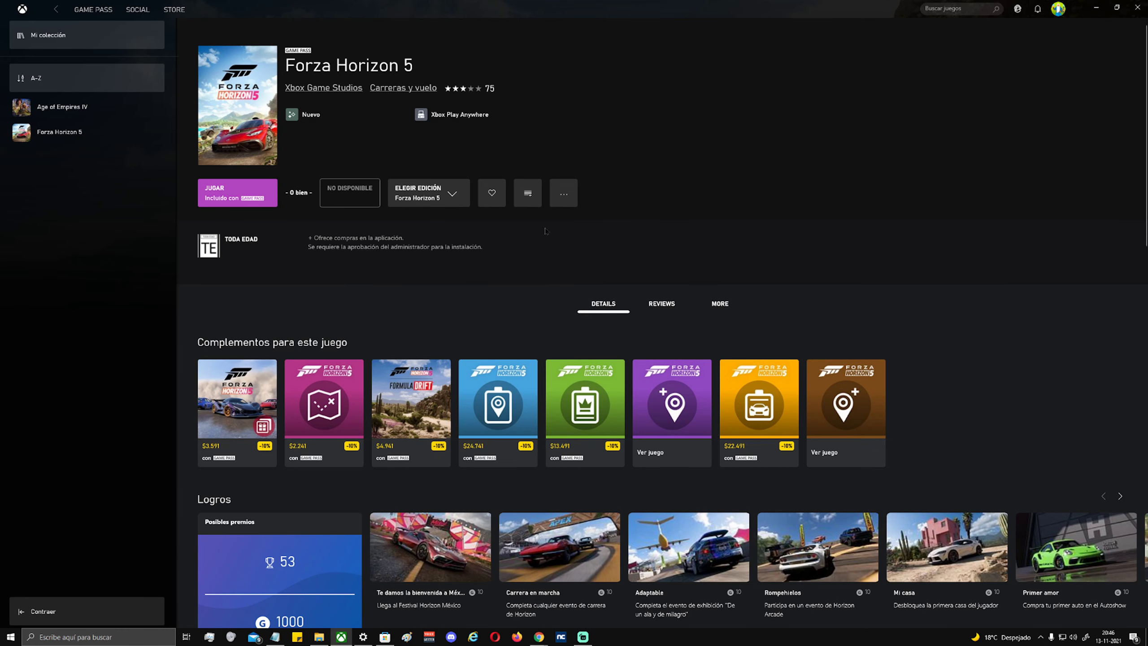
Search Windows for msconfig, open Configuración del sistema and move its window over the lower part of the game page.
click(130, 632)
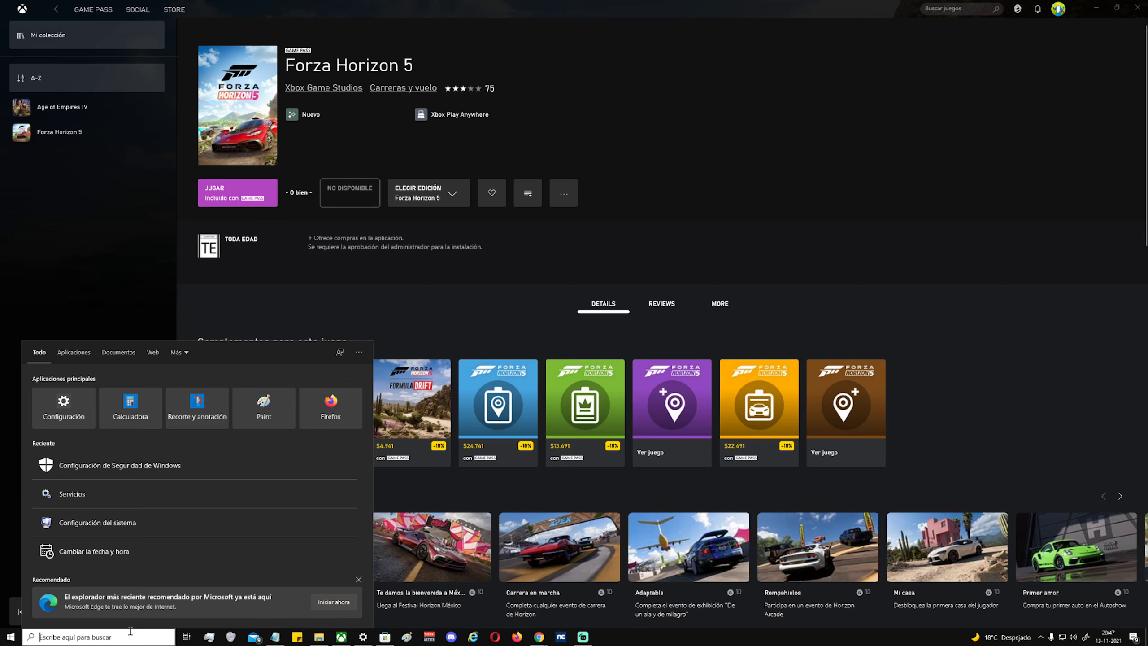
text(ms)
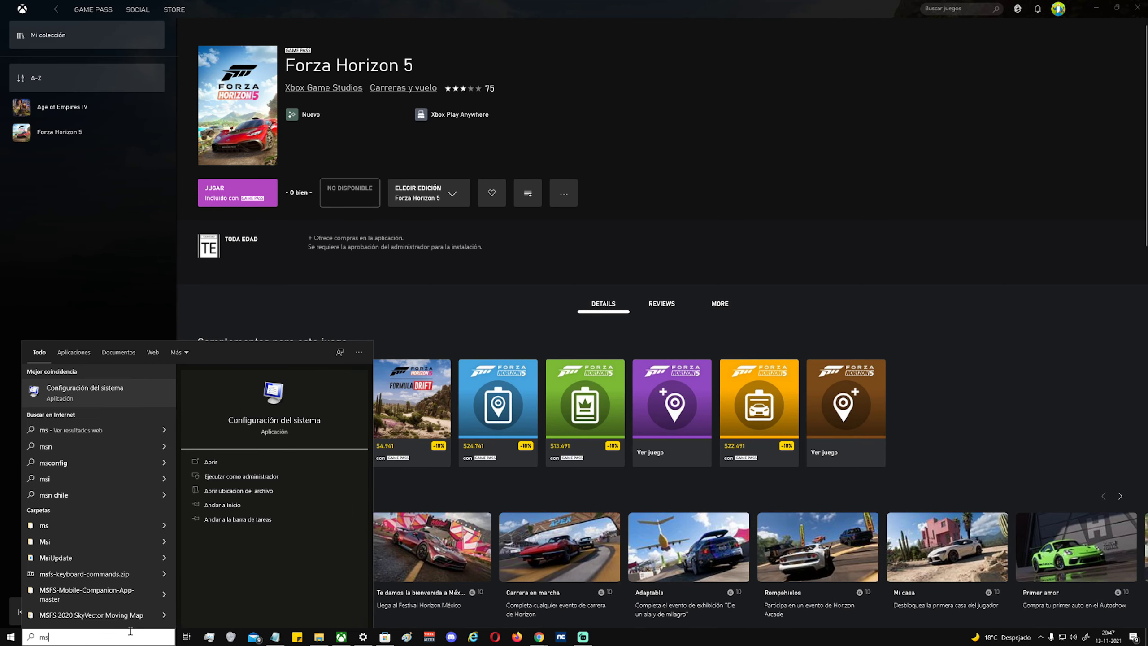
text(config)
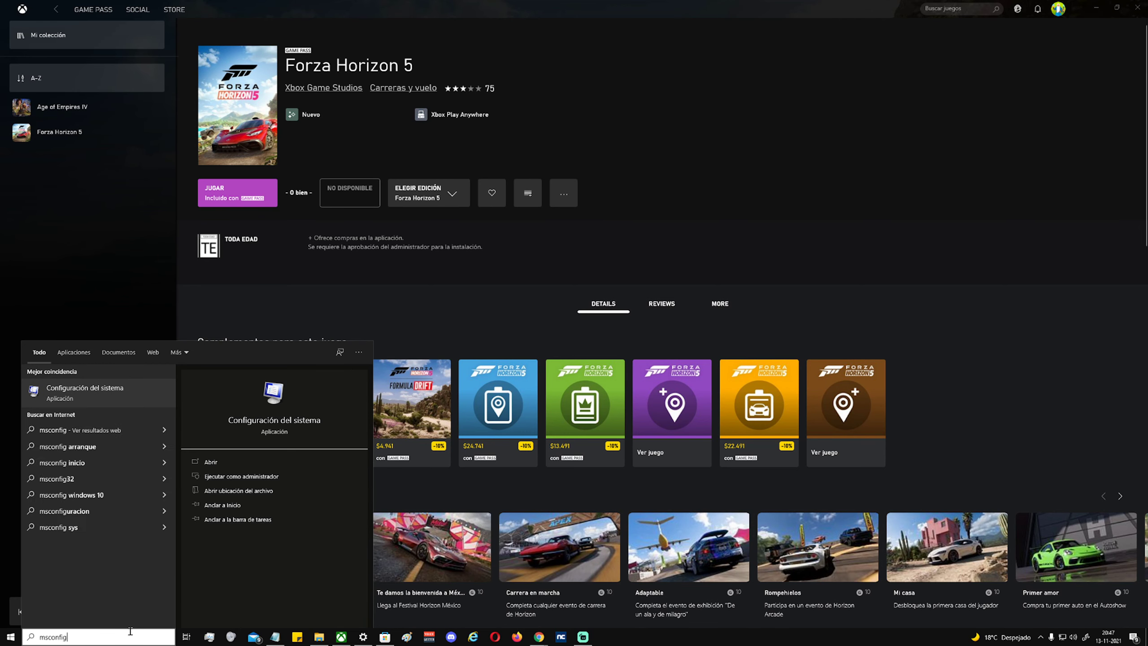
click(108, 400)
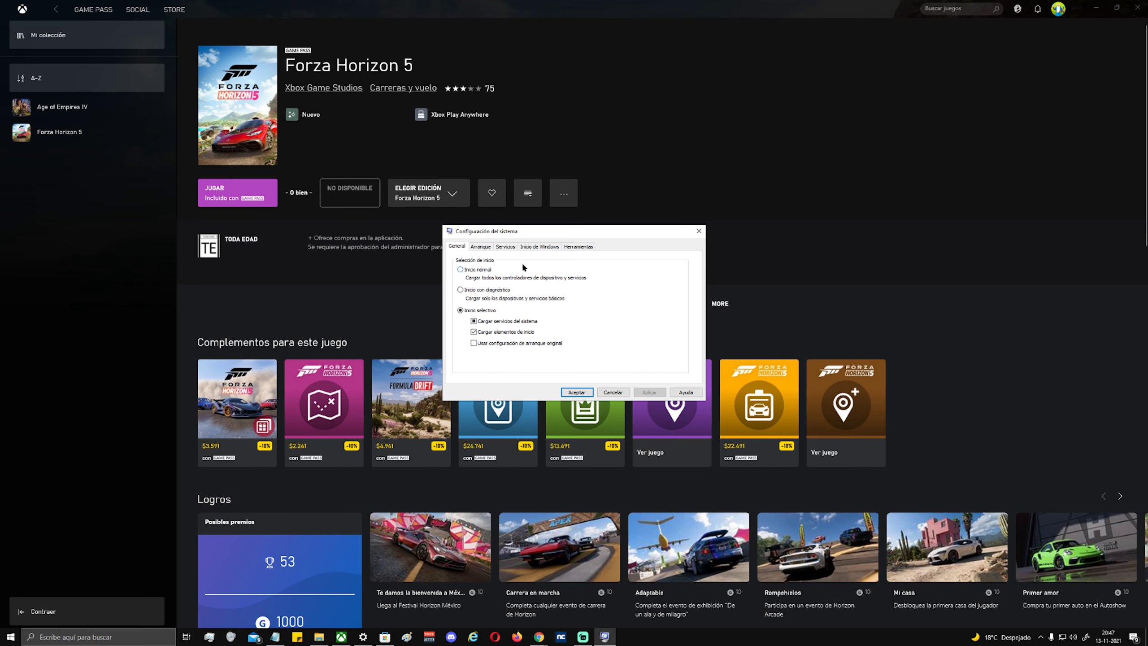
drag(523, 231, 357, 284)
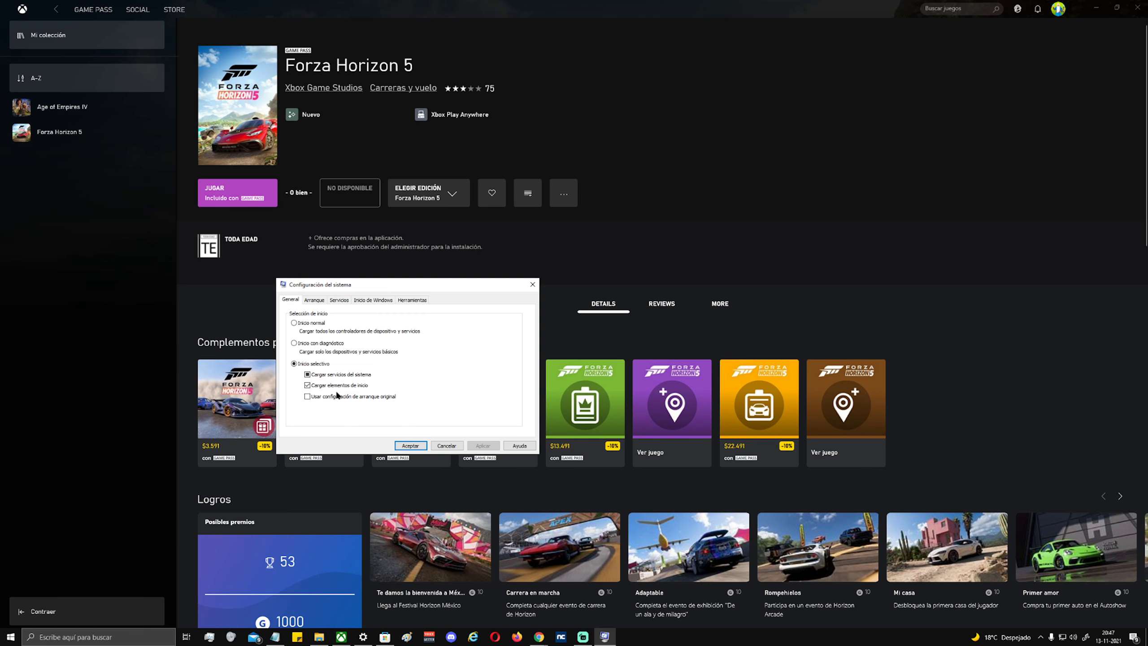
Hide all Microsoft services in the system configuration, disable all the remaining services and apply the change.
click(339, 301)
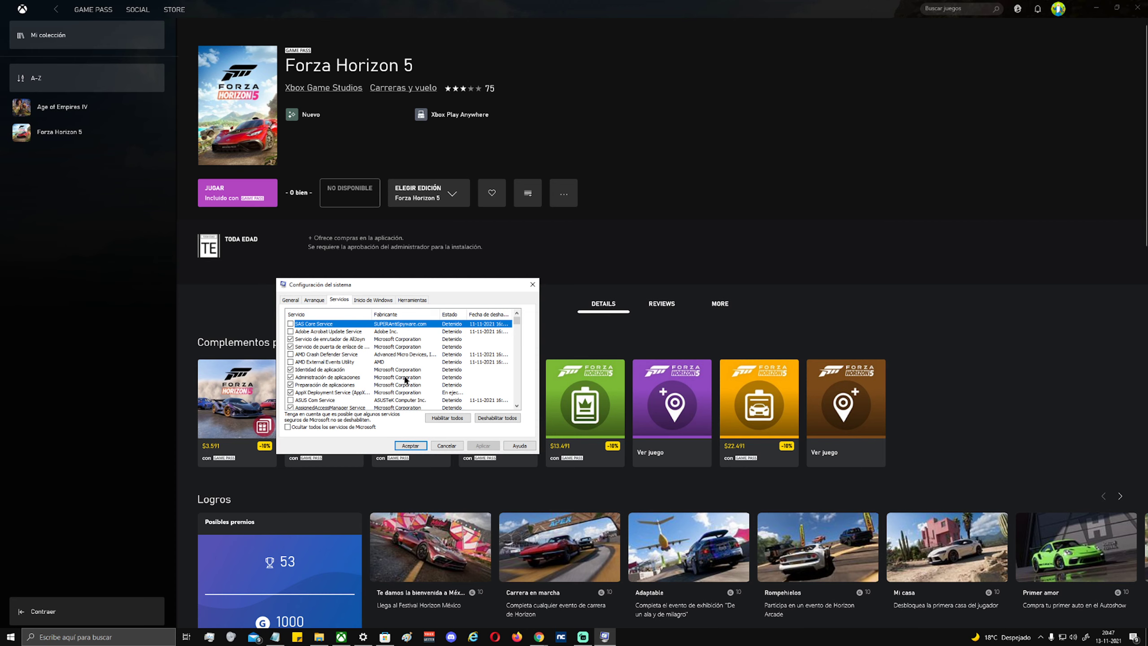
click(288, 427)
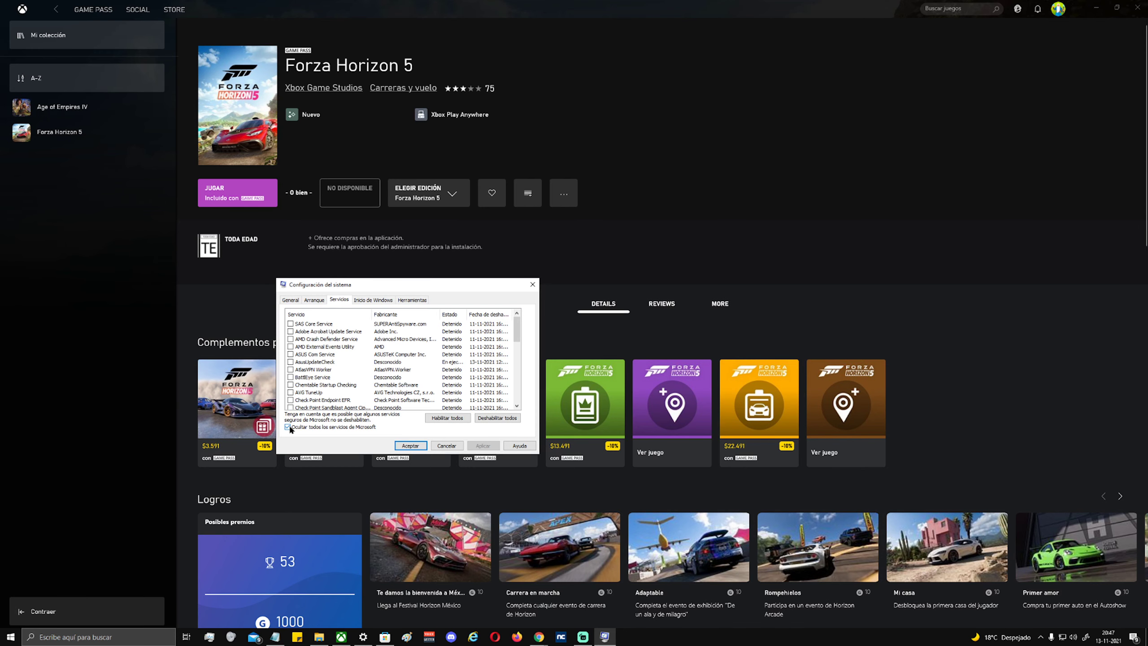
mouse_move(517, 331)
mouse_down()
mouse_move(525, 375)
mouse_move(525, 324)
mouse_up()
click(488, 419)
scroll(488, 365, down, 4)
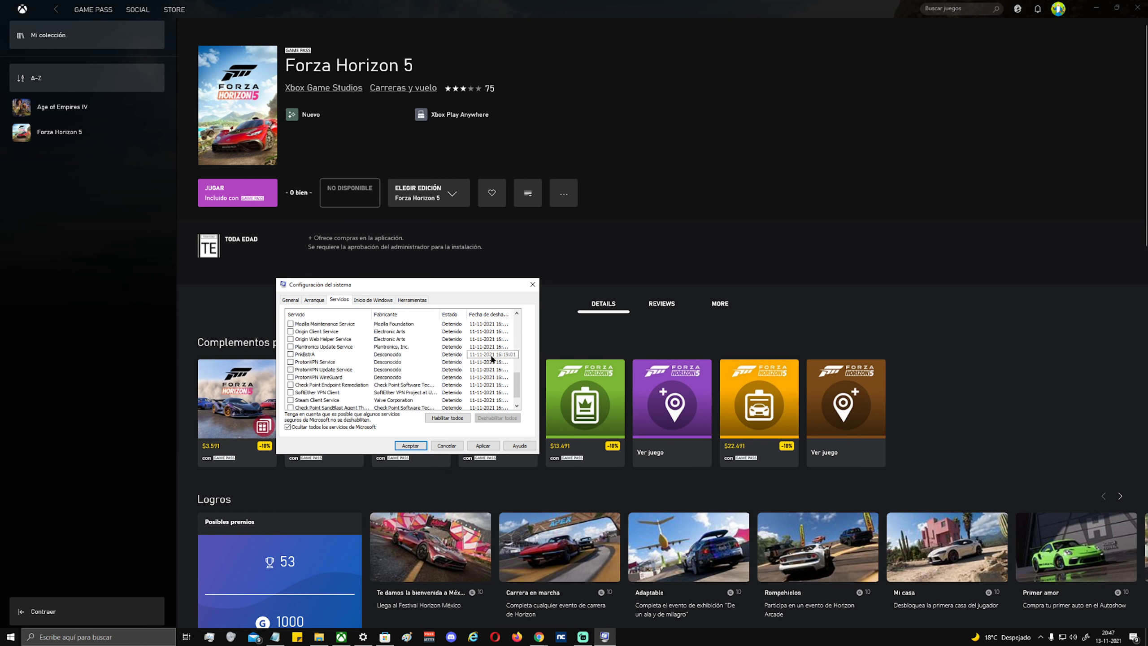
click(483, 445)
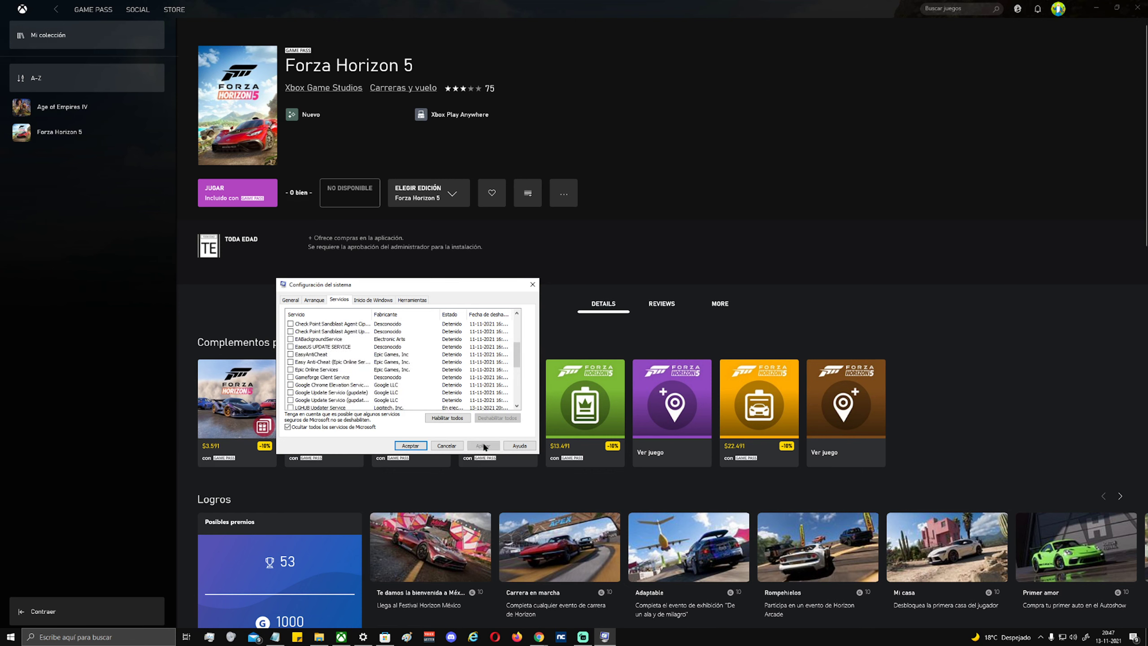
Show the Microsoft services again and look through the entries at the start of the services list.
click(287, 427)
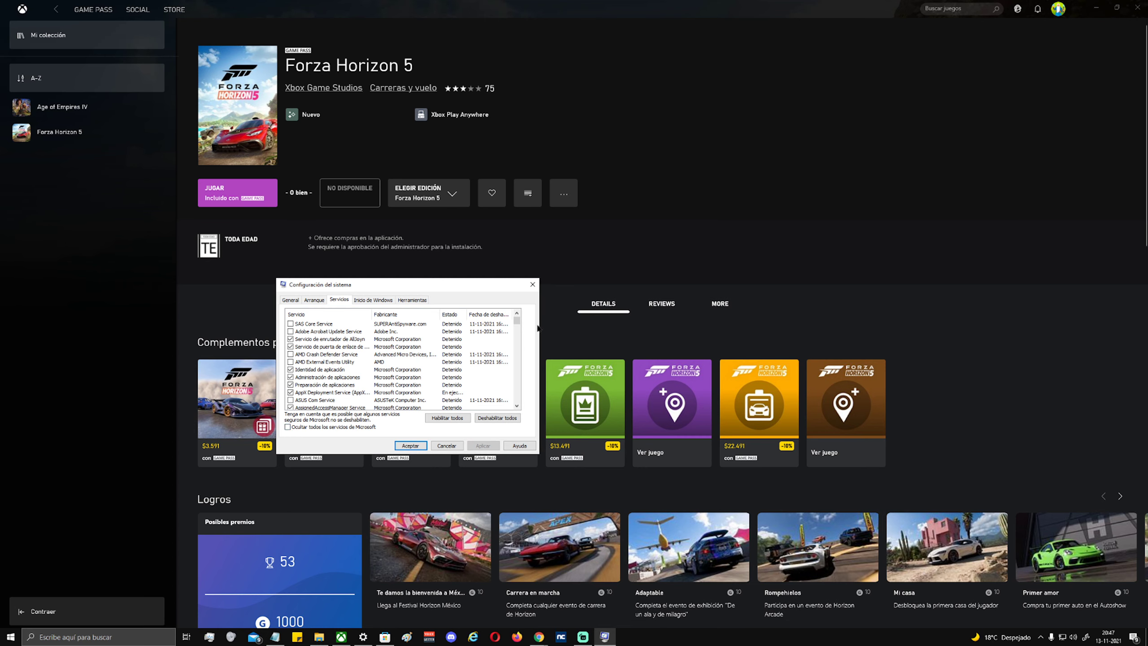
click(322, 339)
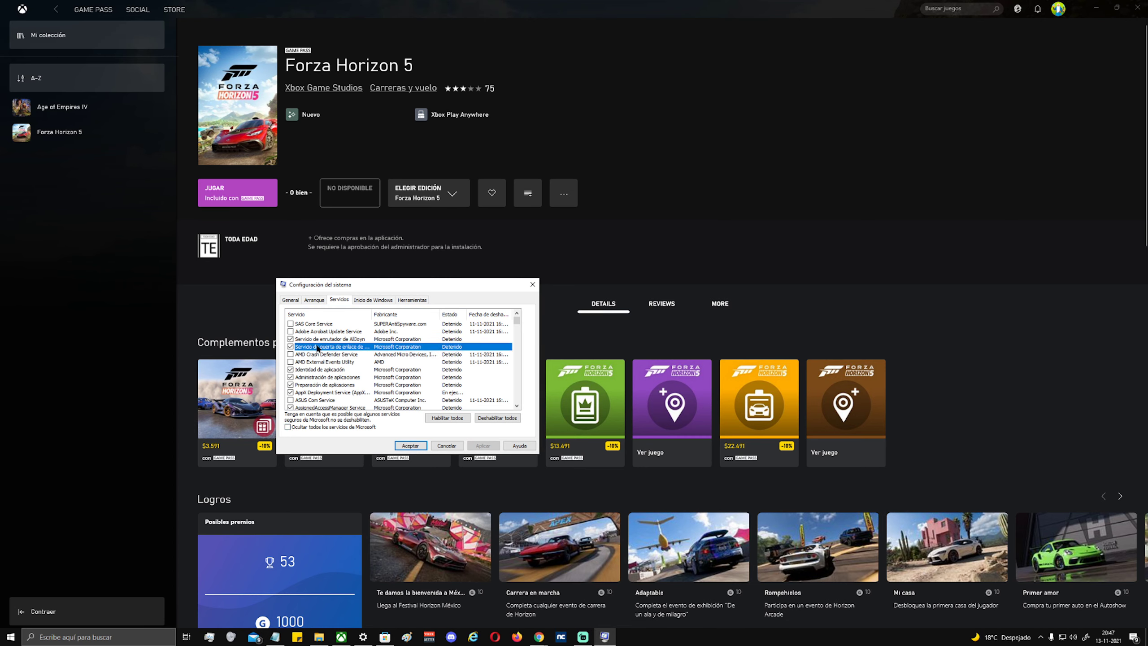
scroll(318, 348, down, 2)
click(313, 347)
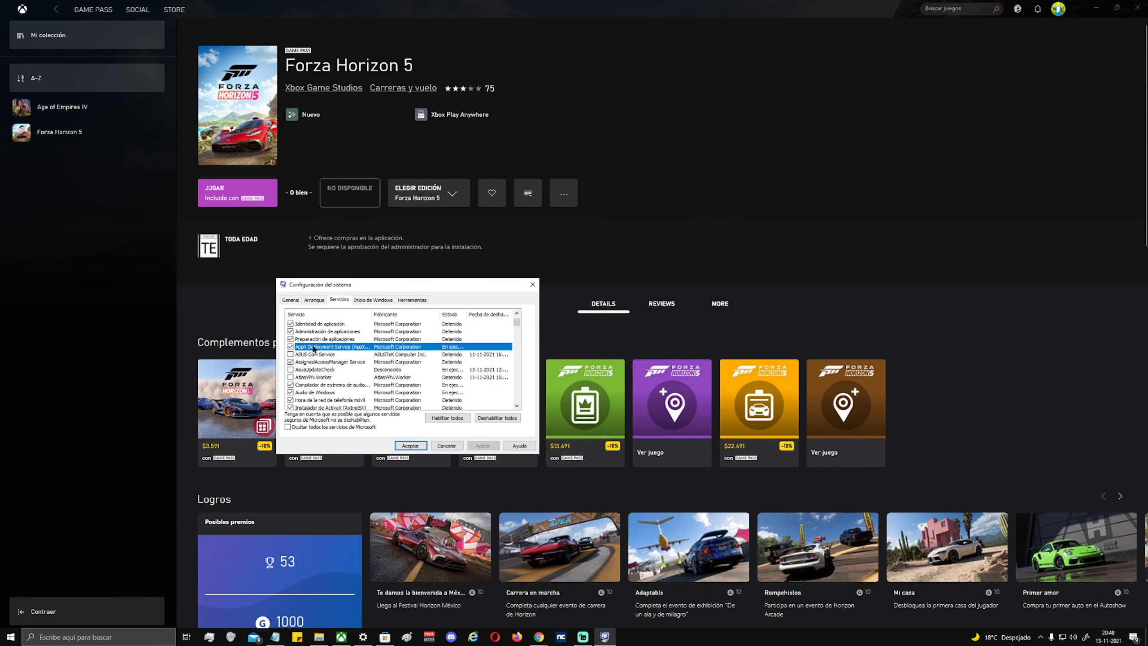
click(317, 332)
click(321, 324)
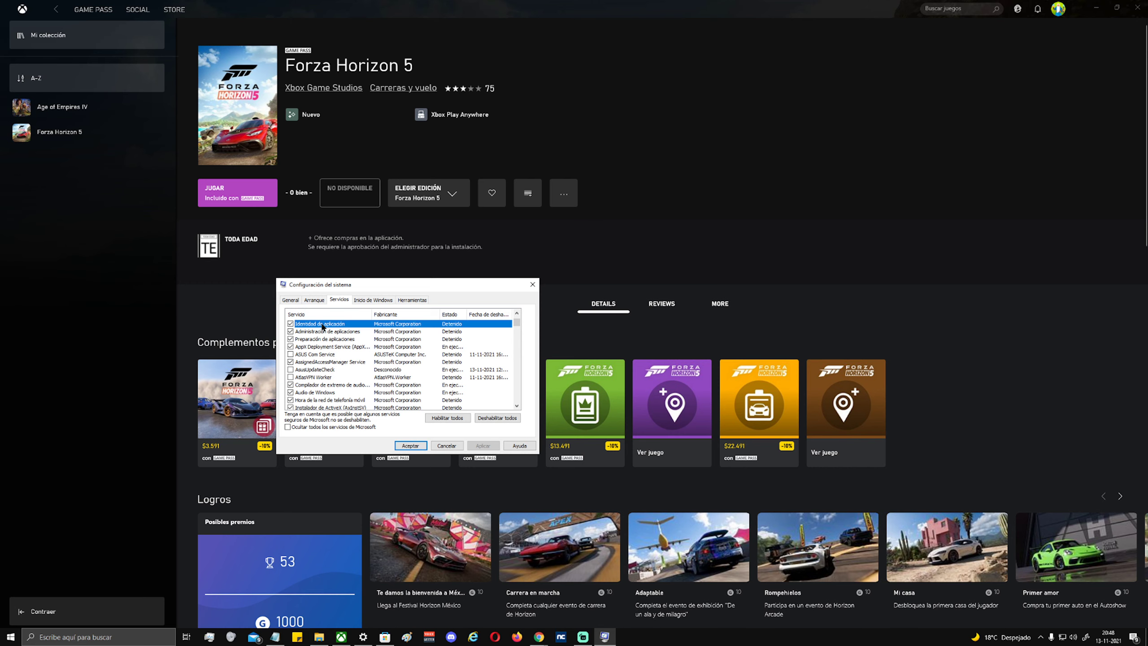
Look through the rest of the services list down to its end, and close the system configuration without further changes.
scroll(339, 350, down, 2)
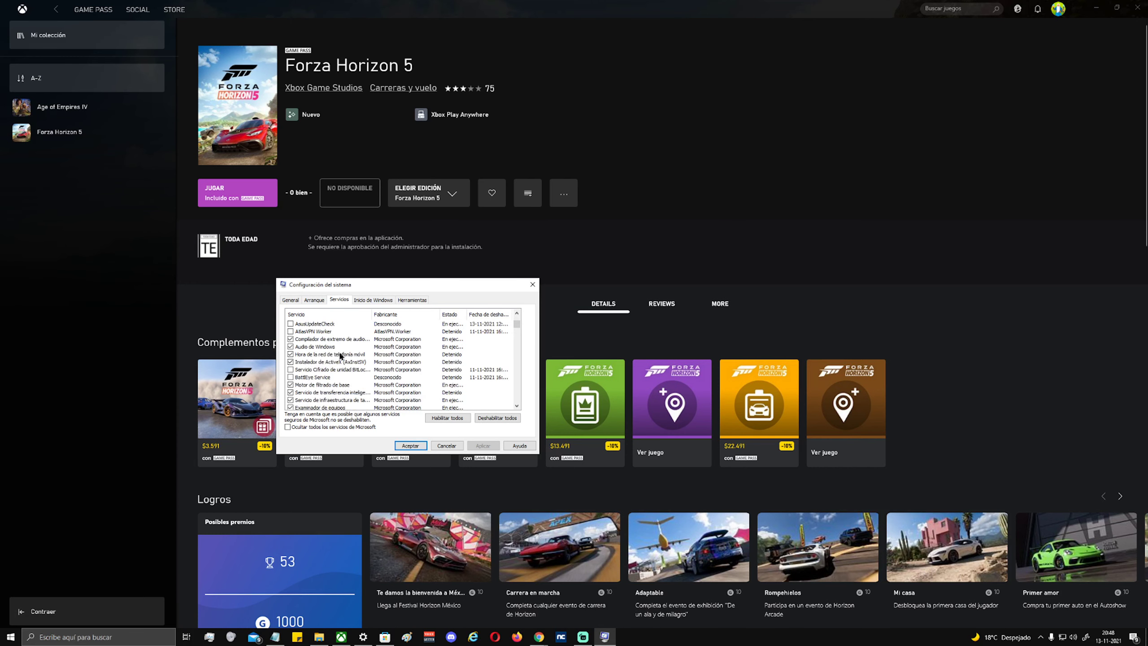
click(321, 354)
click(303, 347)
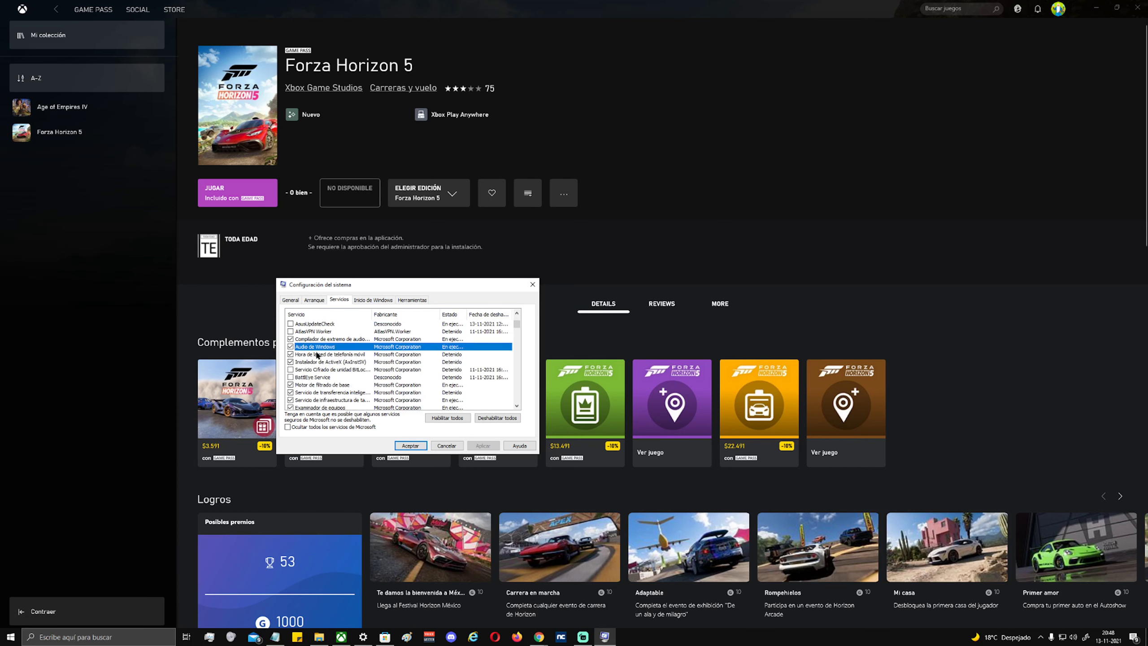
scroll(321, 357, down, 1)
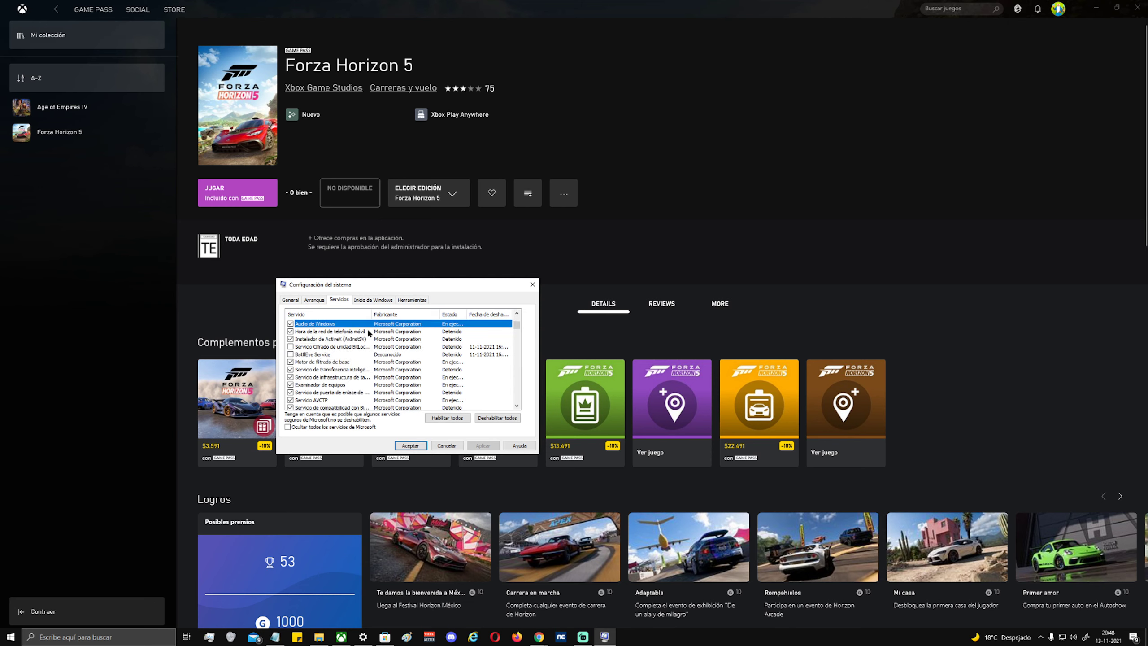
scroll(341, 347, up, 1)
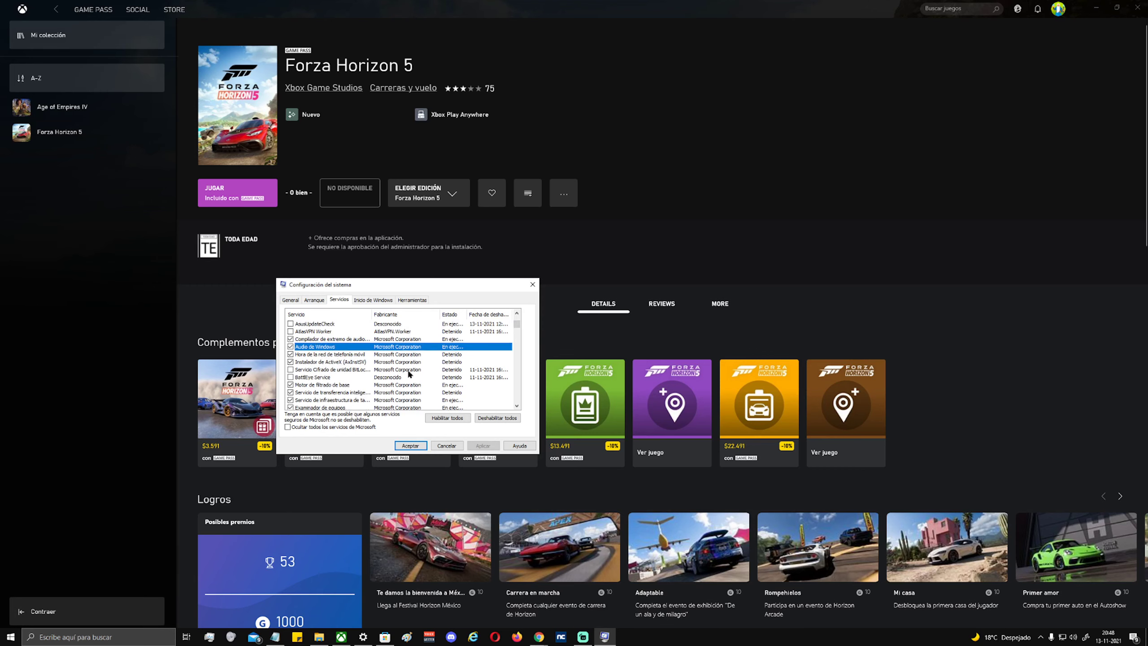
scroll(393, 369, down, 5)
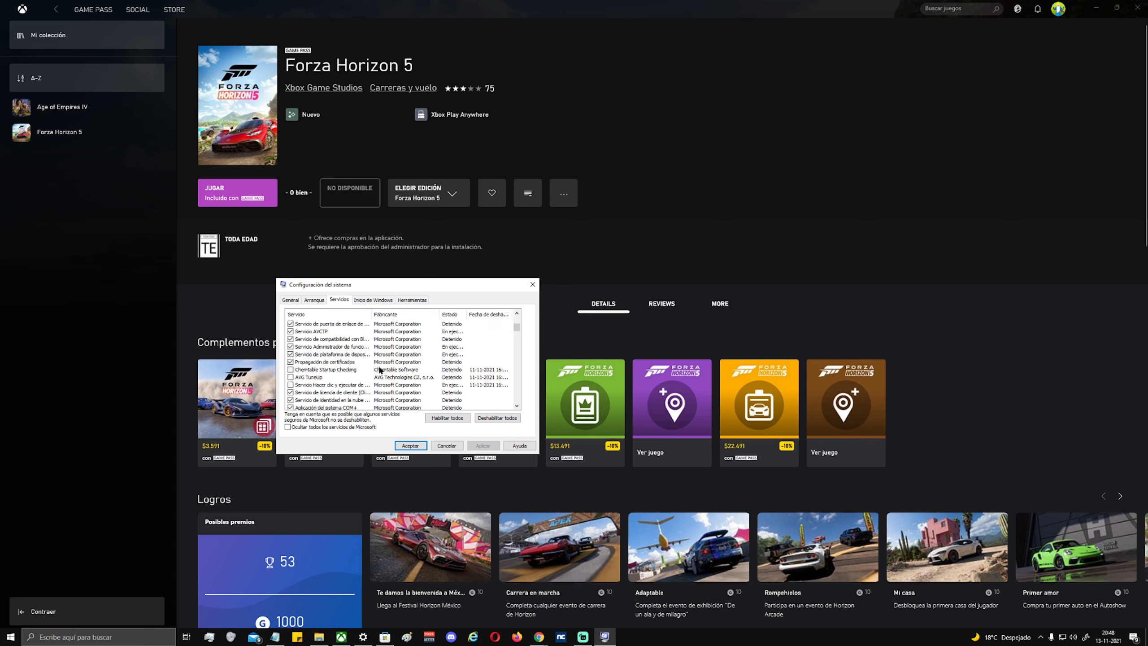
scroll(316, 371, down, 10)
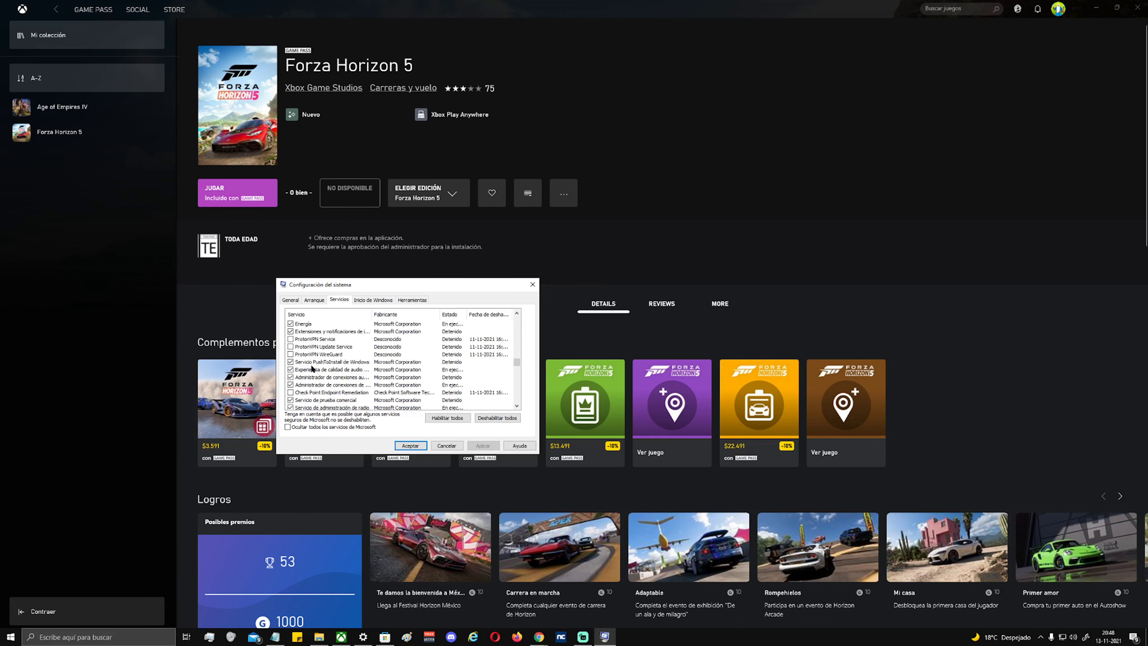
scroll(304, 365, down, 5)
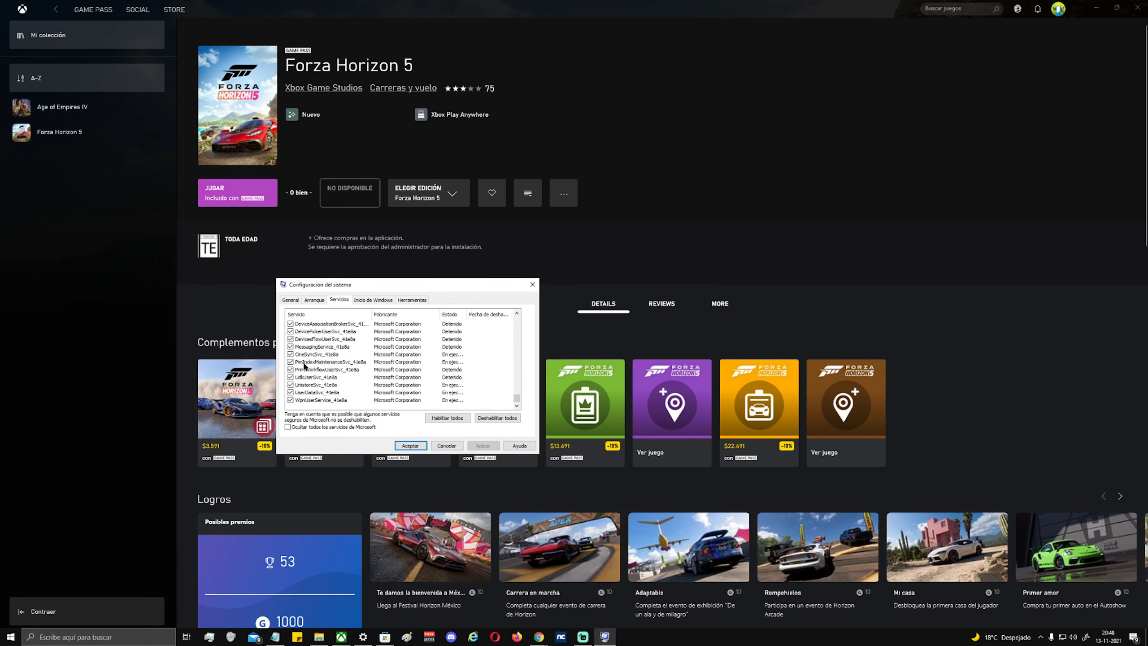
click(446, 445)
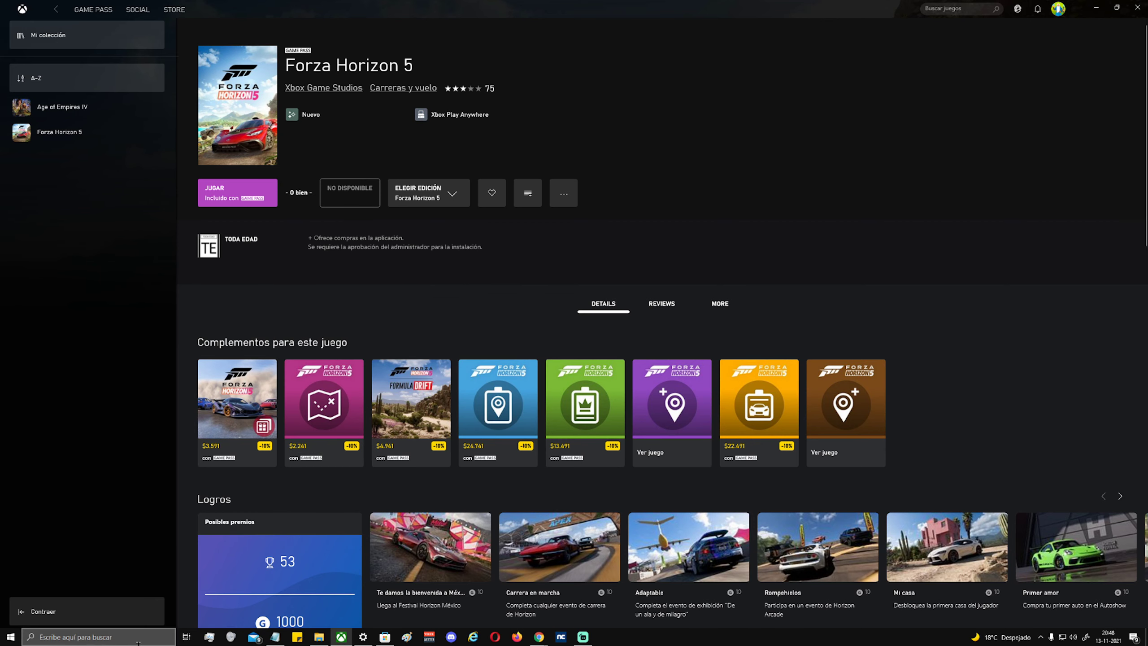
Reopen Configuración del sistema from Windows search, move its window over the add-ons area and hide all Microsoft services in the services list.
click(77, 638)
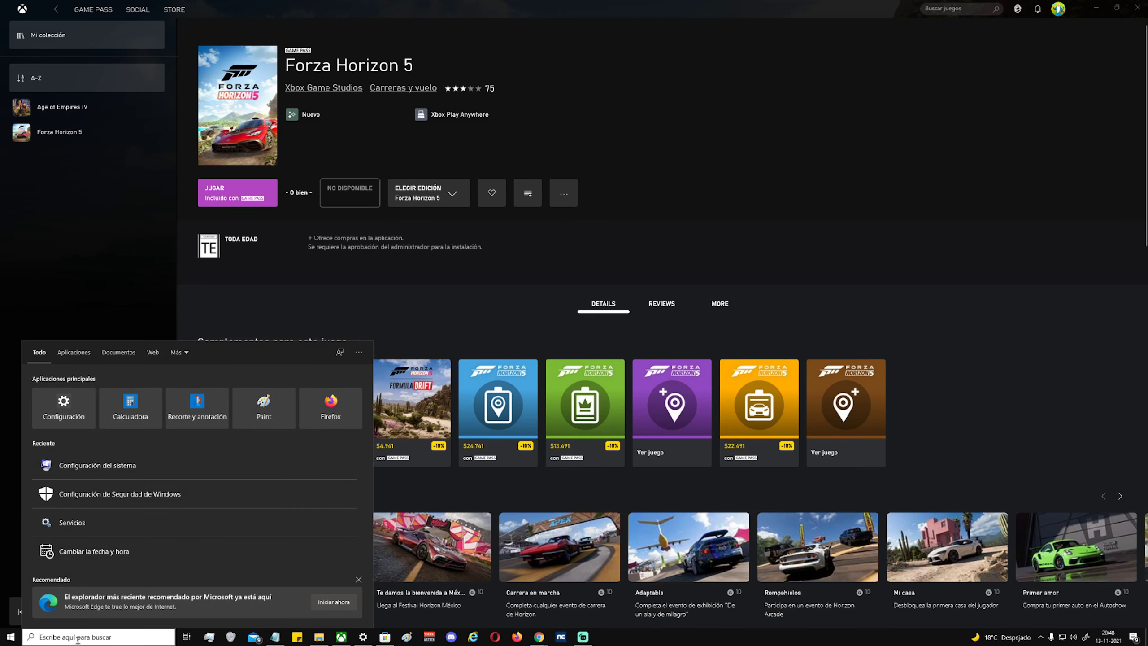
text(msco)
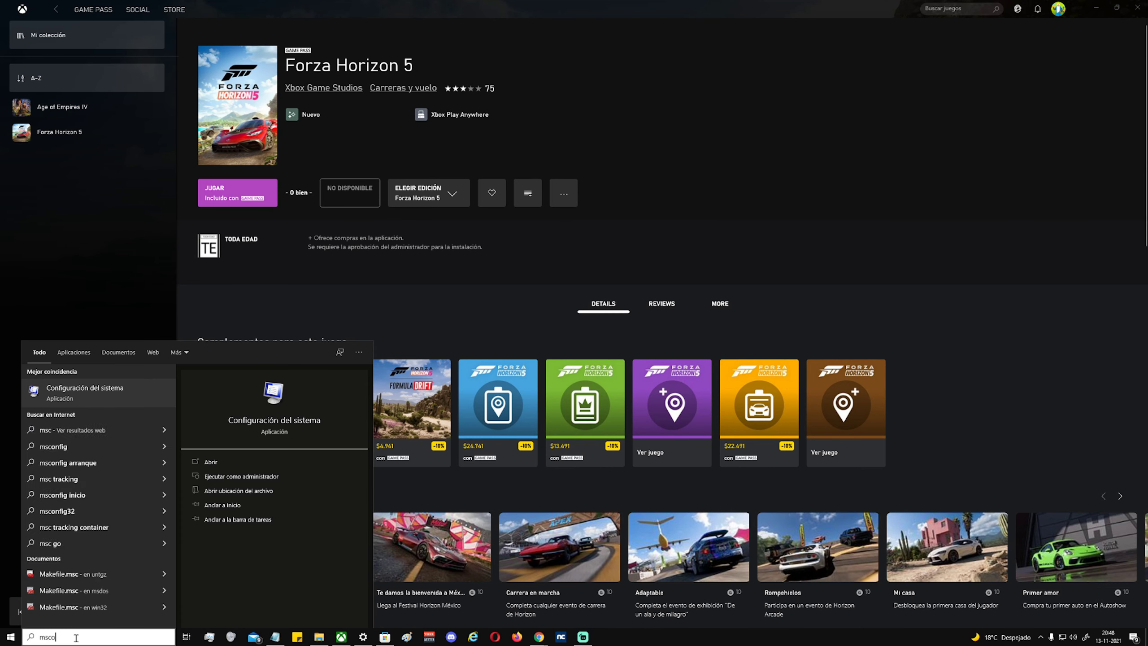
click(74, 395)
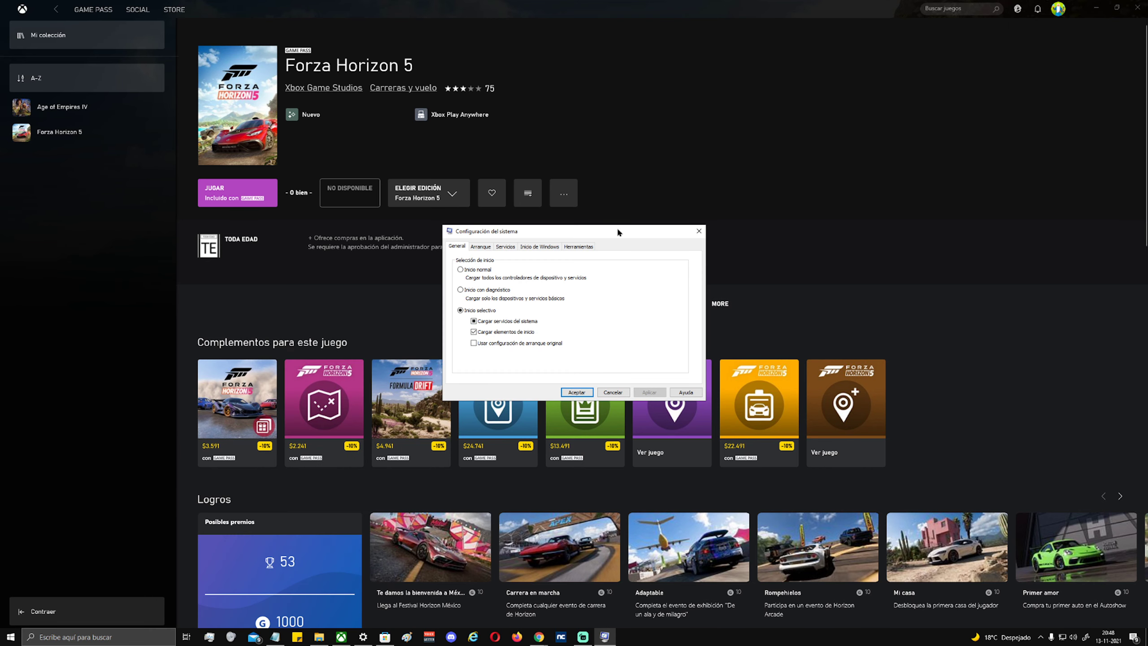
drag(618, 230, 425, 282)
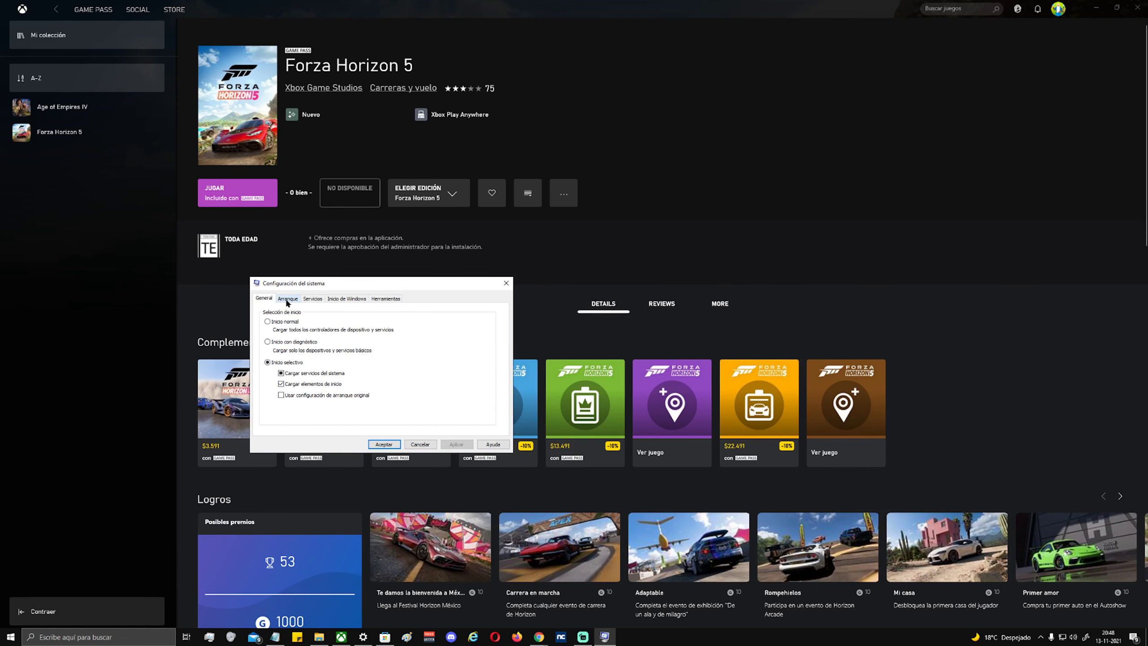
click(312, 298)
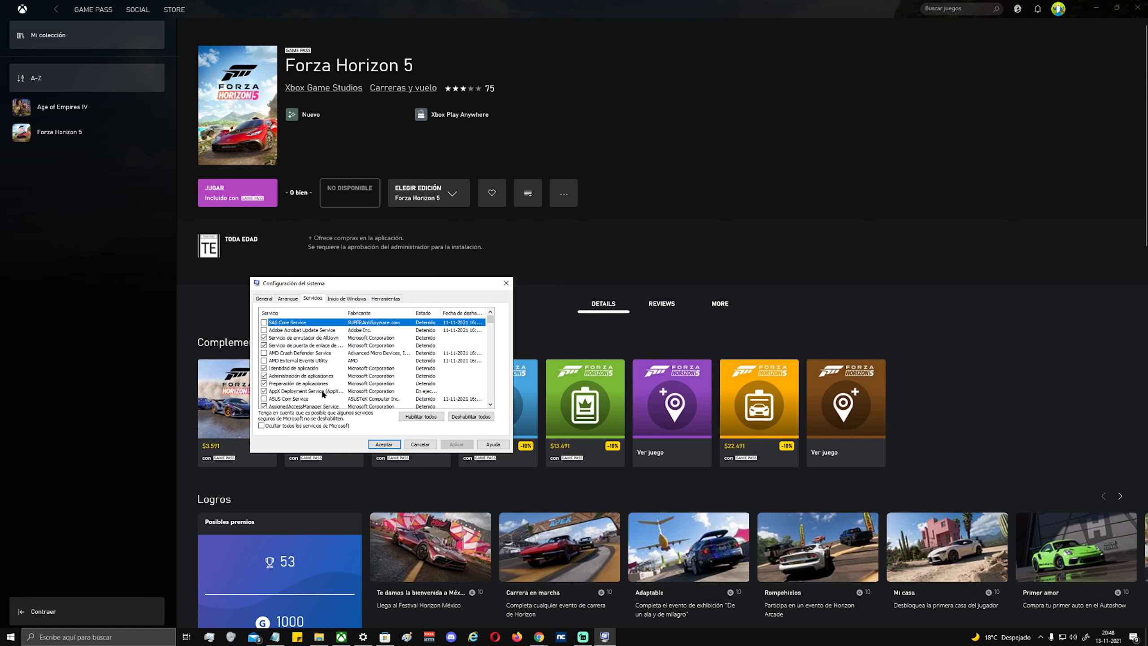
click(278, 427)
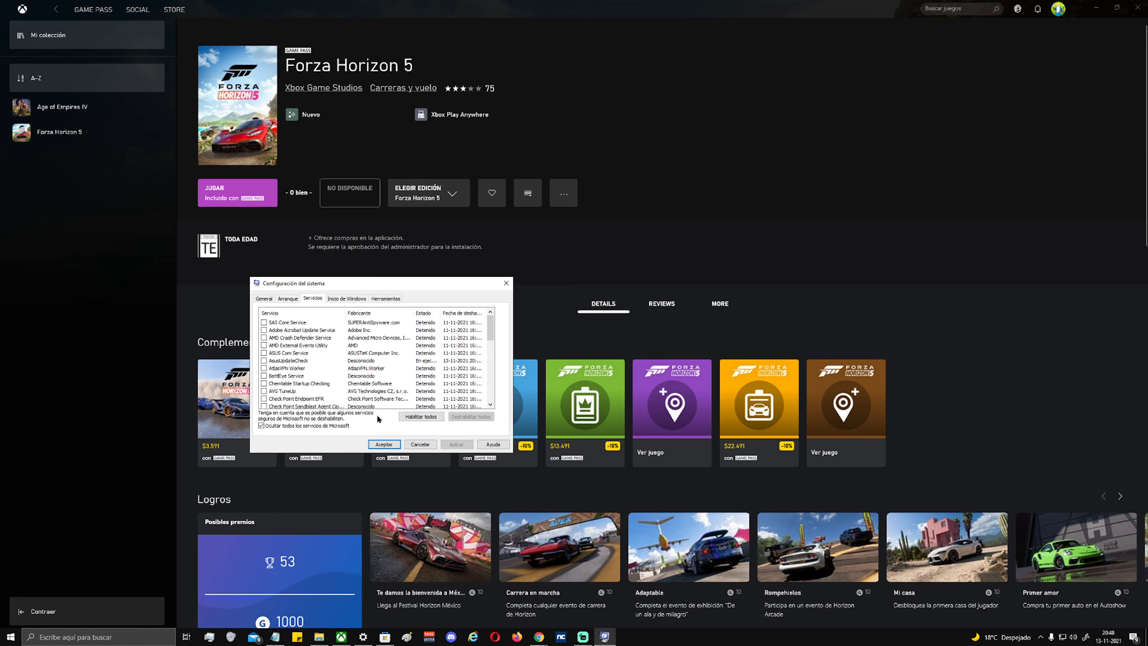
Look through the non-Microsoft services, select LGHUB Updater Service and check the hidden tray icons for Logitech G HUB.
scroll(335, 367, down, 4)
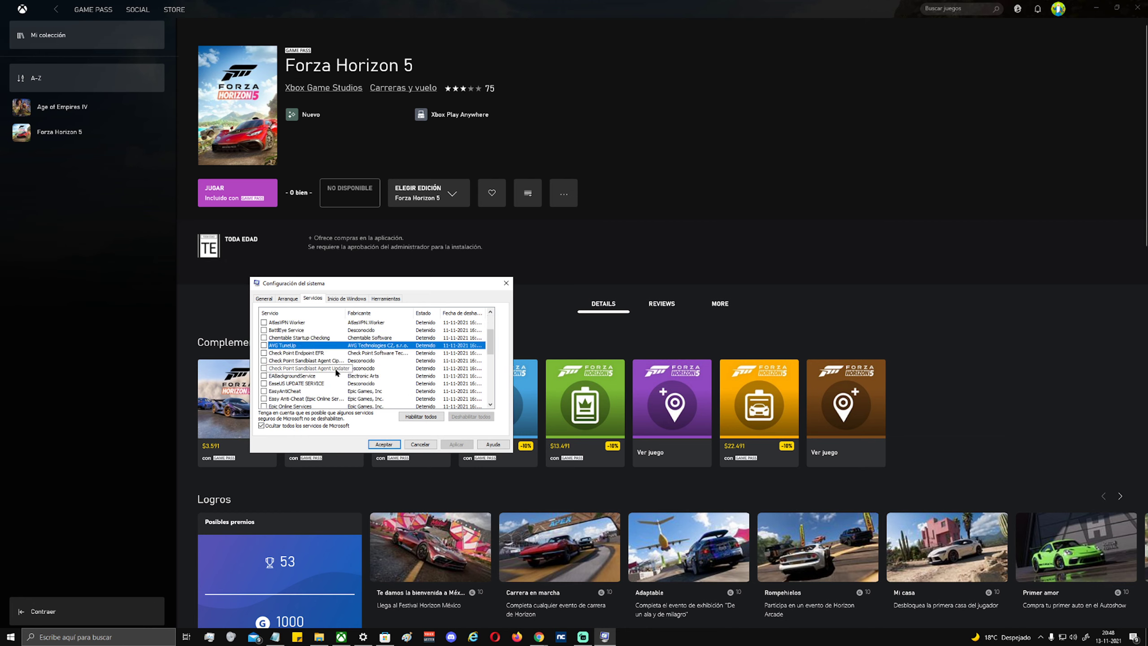
scroll(335, 368, down, 2)
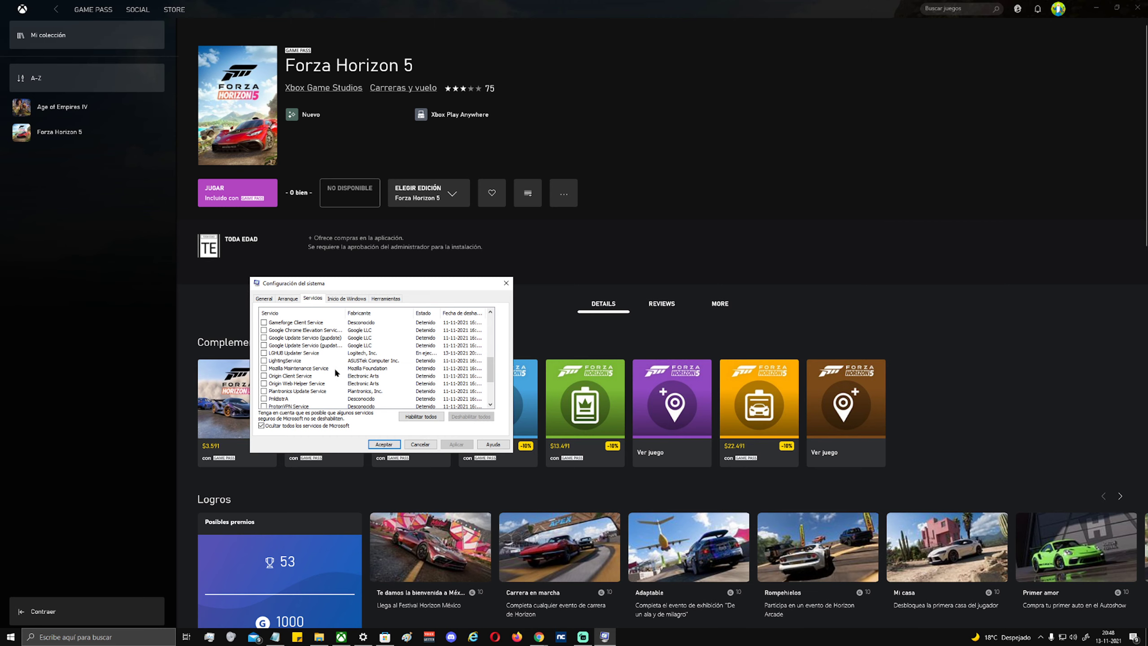
scroll(332, 362, down, 3)
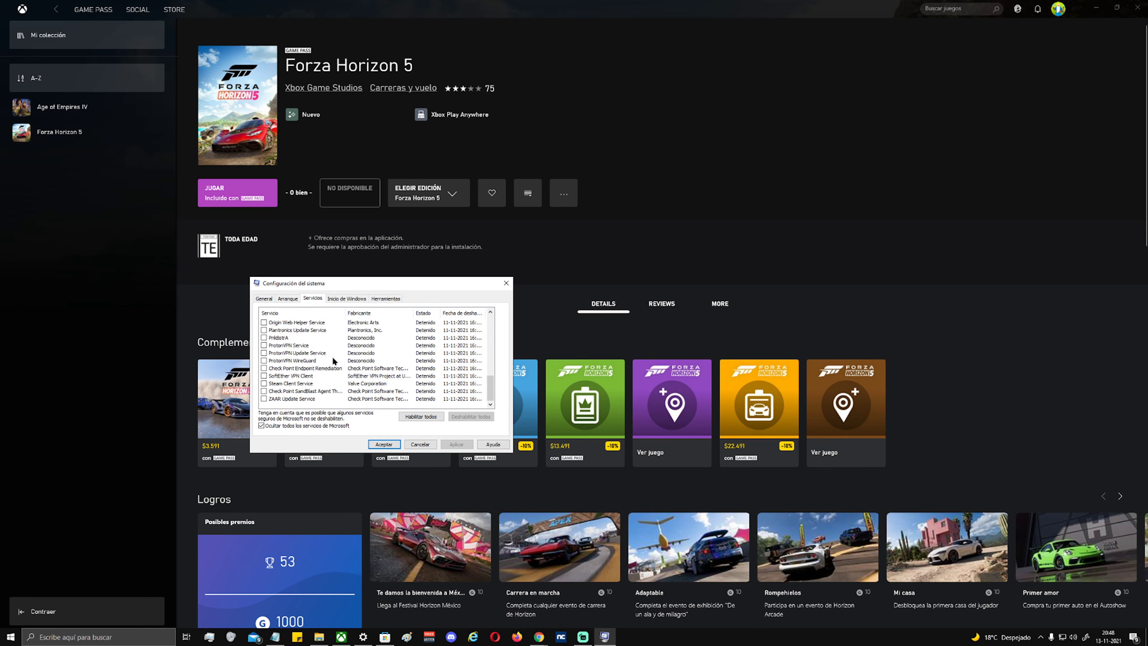
scroll(332, 358, up, 1)
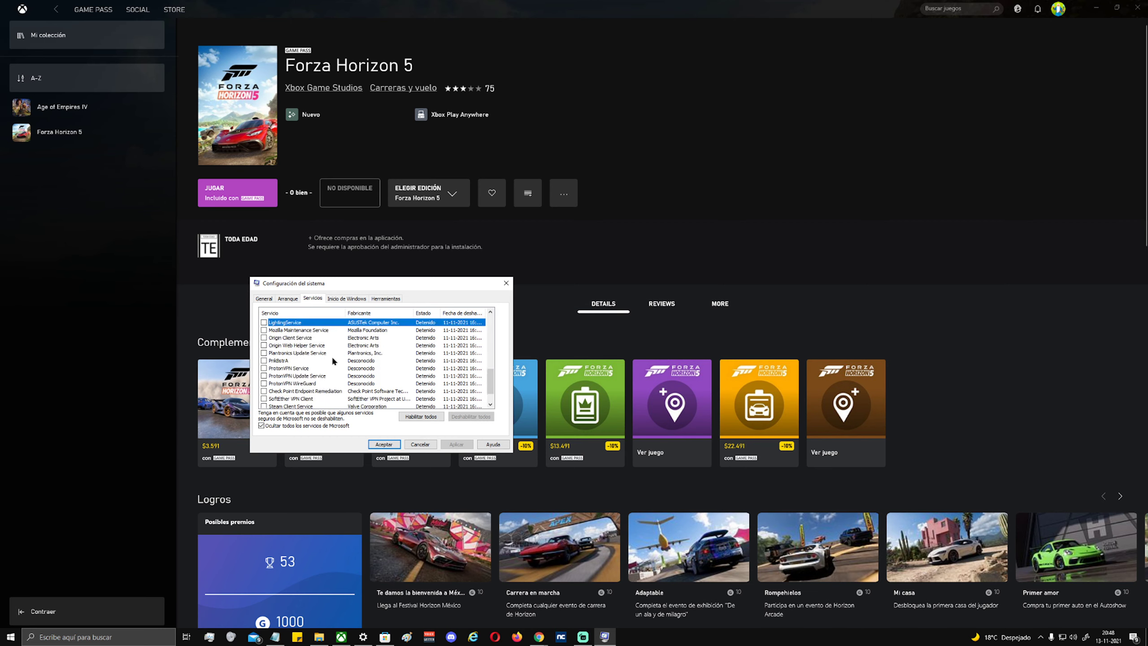
click(281, 362)
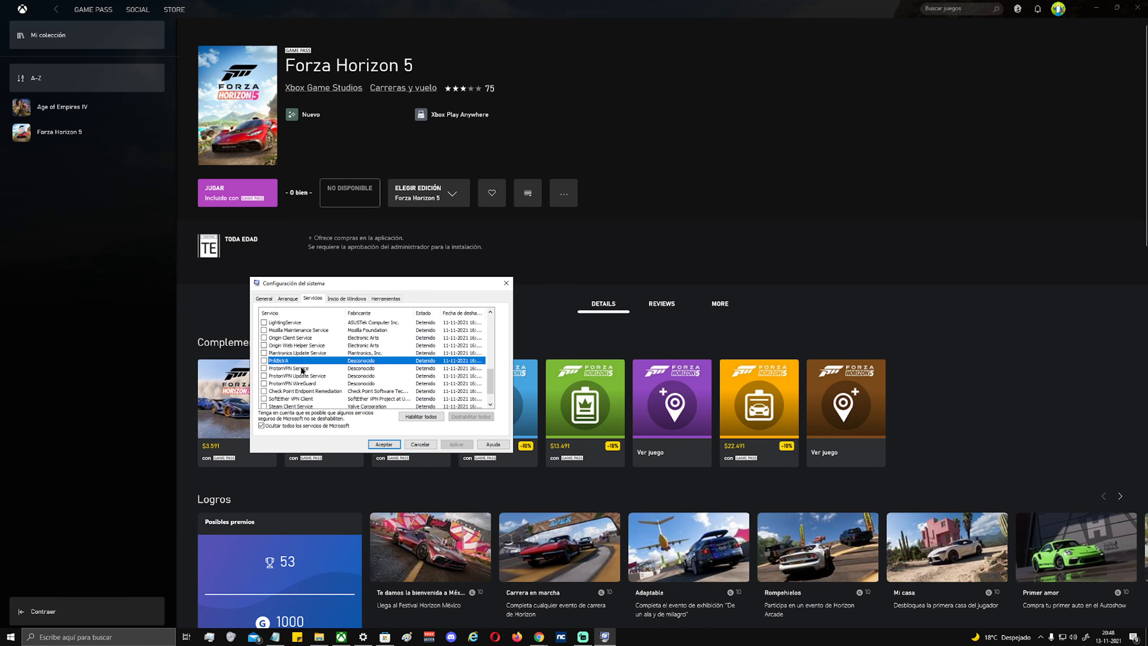
scroll(302, 370, up, 1)
click(288, 341)
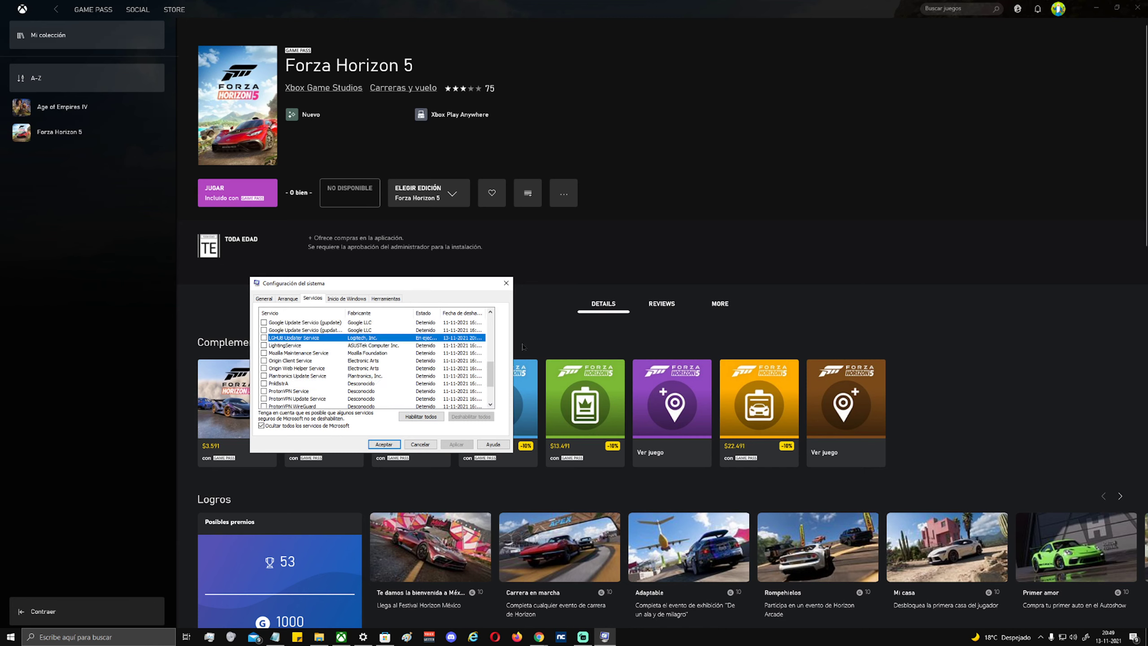
click(1041, 637)
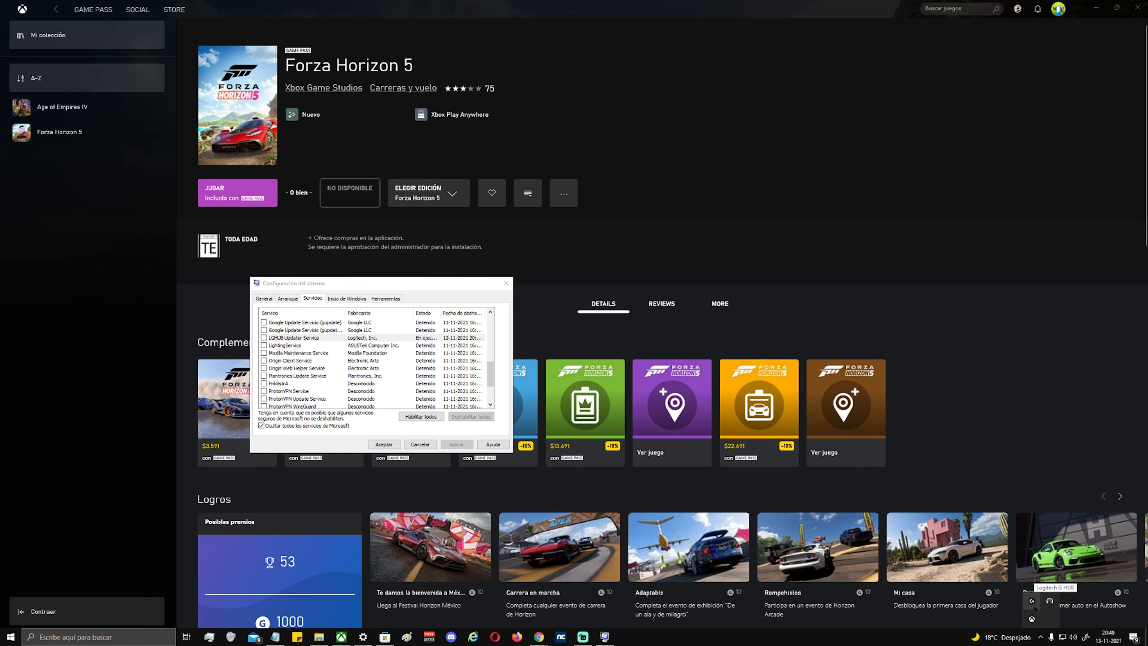
click(282, 338)
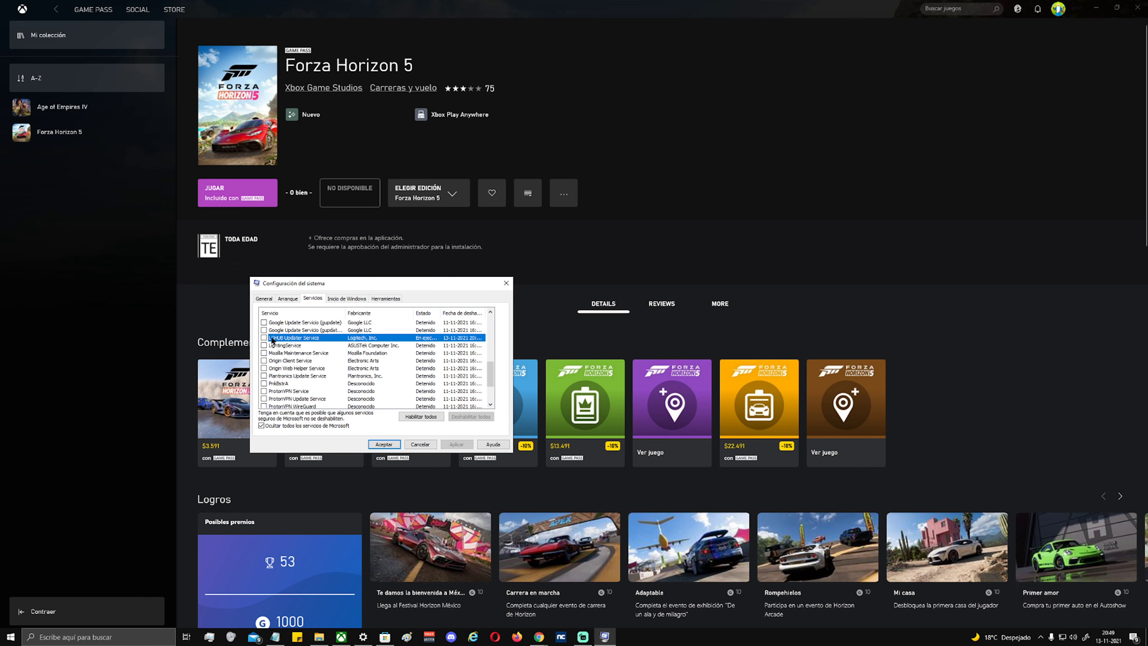
Enable LGHUB Updater Service, apply the change and check the hidden tray icons again.
click(264, 338)
click(456, 444)
click(263, 338)
click(456, 444)
click(1040, 637)
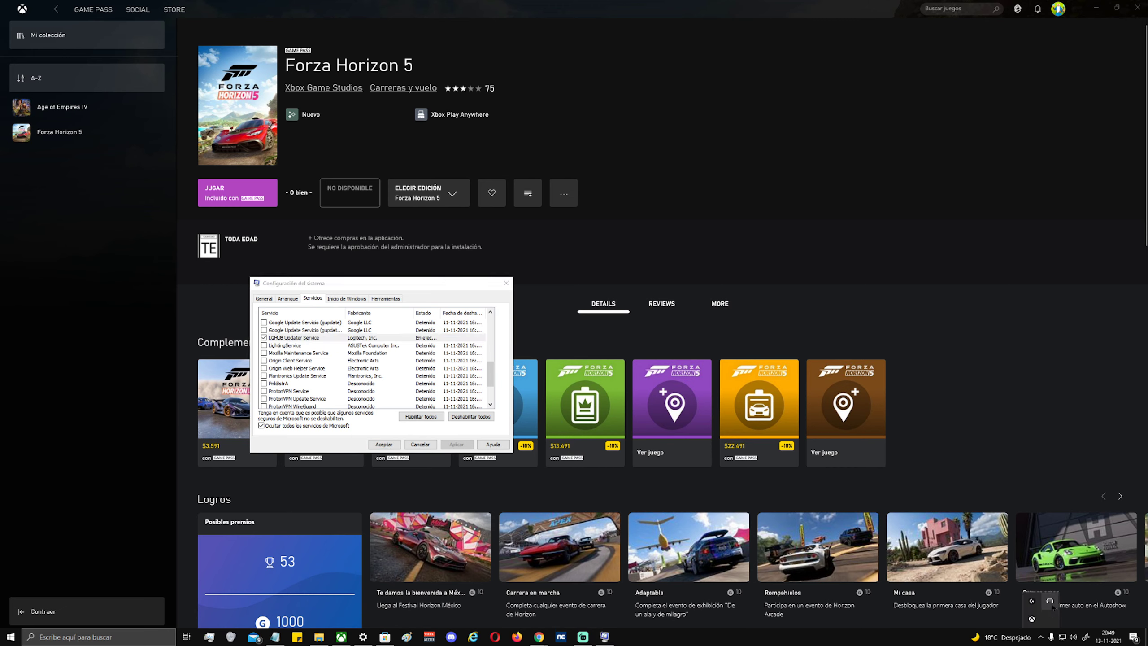
click(323, 288)
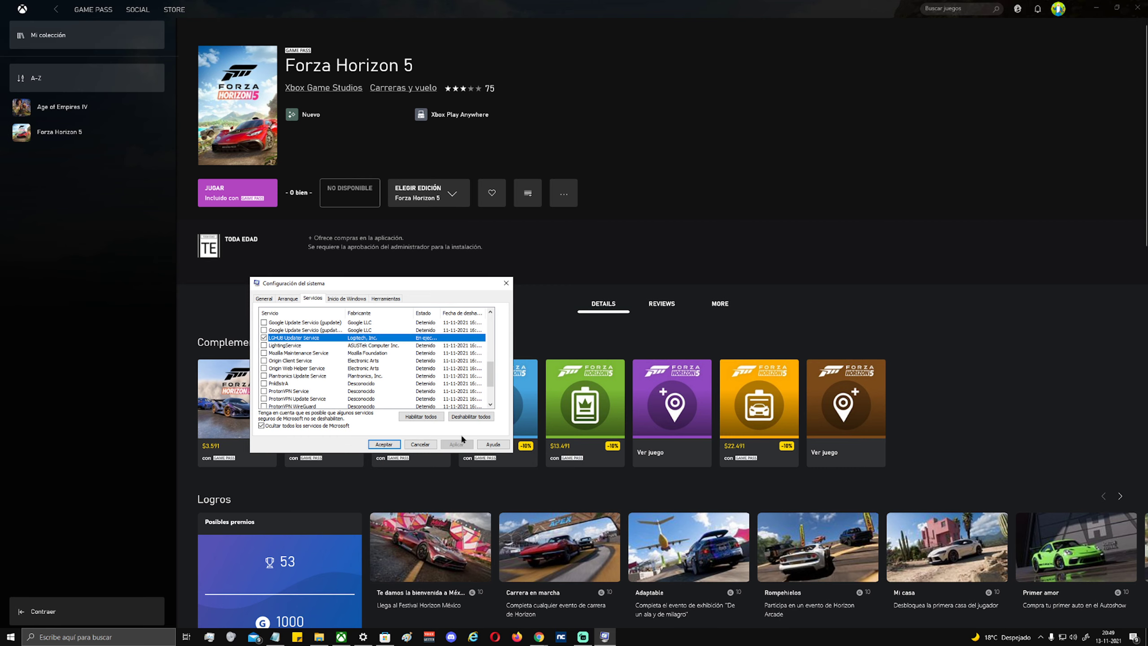
Show the Microsoft services again, review the full list, then enable all services and apply the change.
click(261, 425)
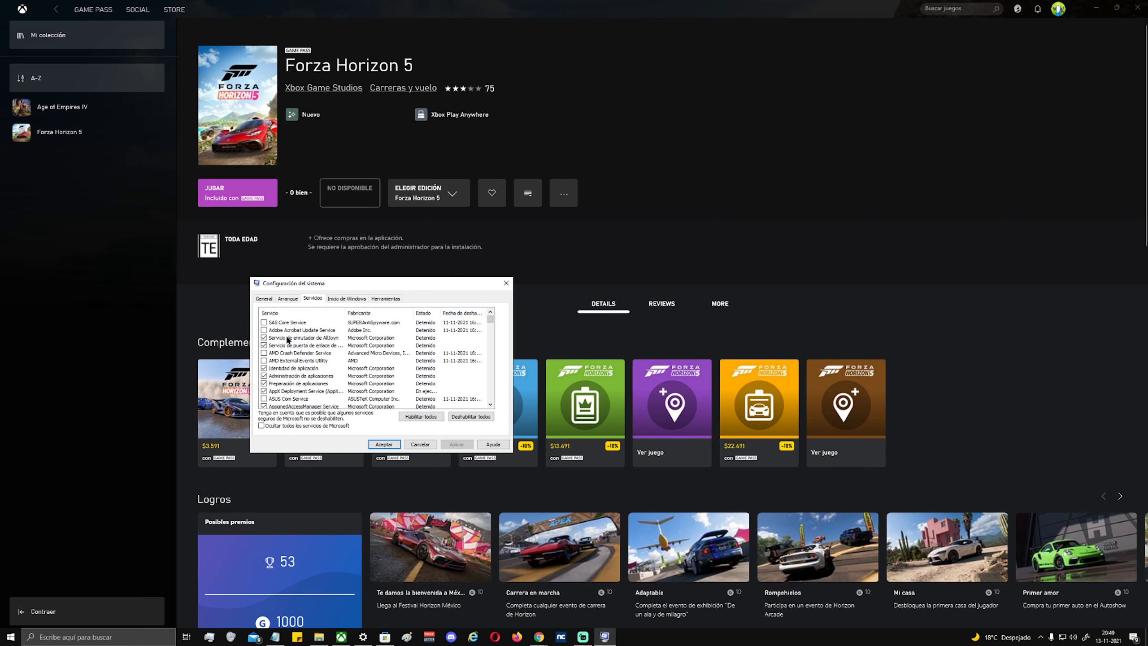
scroll(284, 345, down, 2)
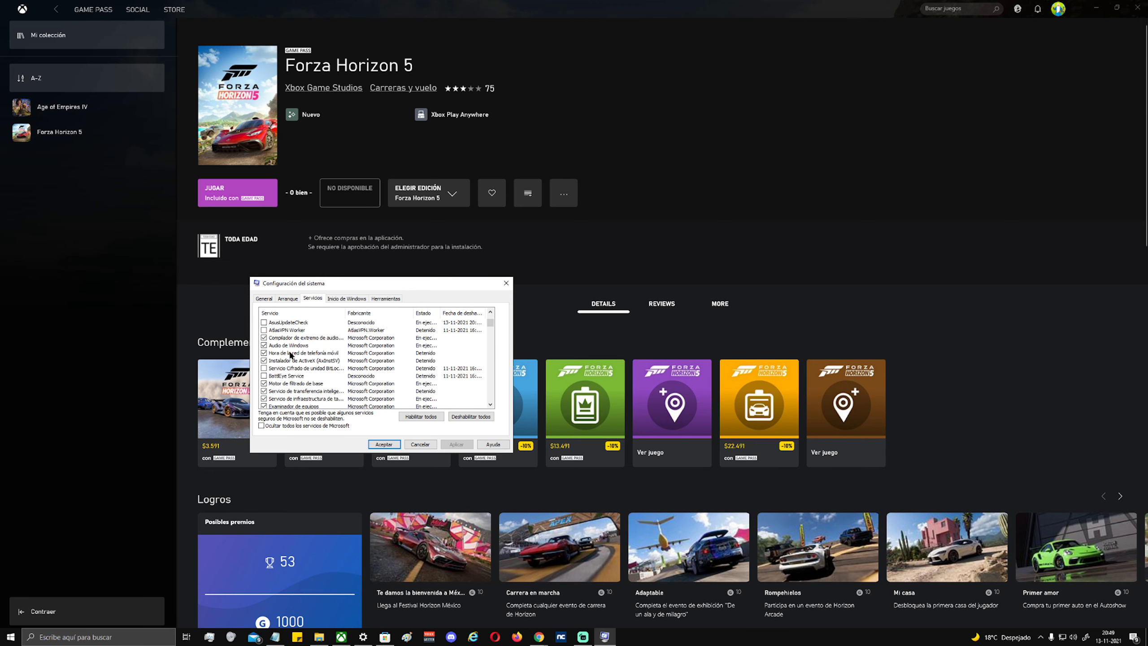
scroll(286, 334, down, 6)
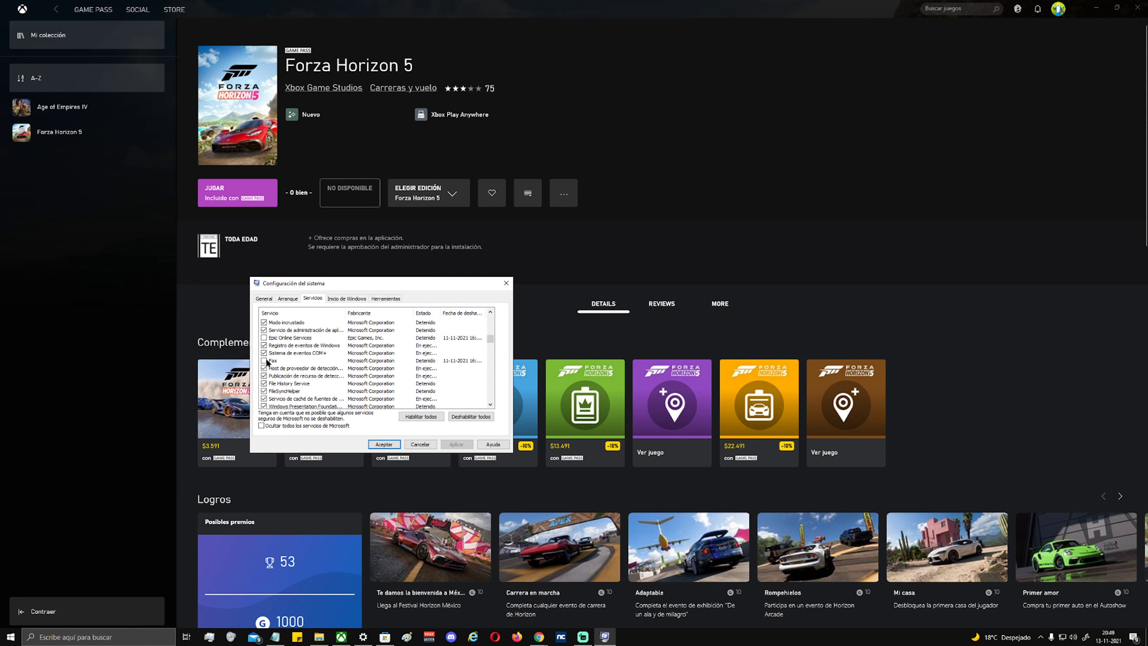
scroll(275, 355, down, 8)
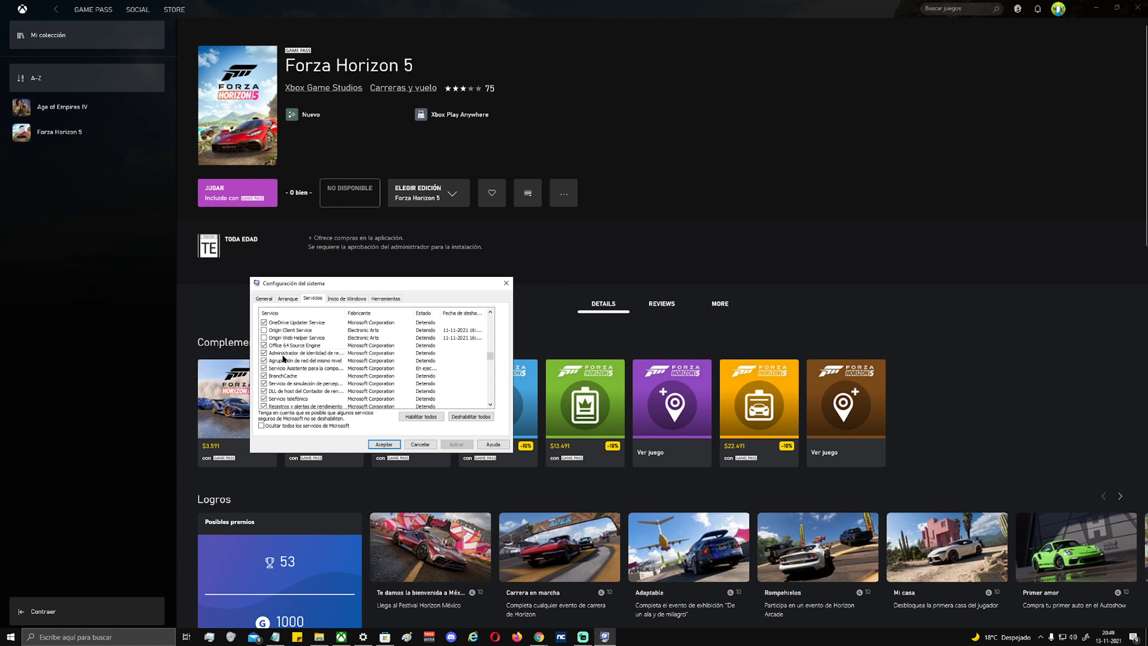
scroll(283, 359, up, 5)
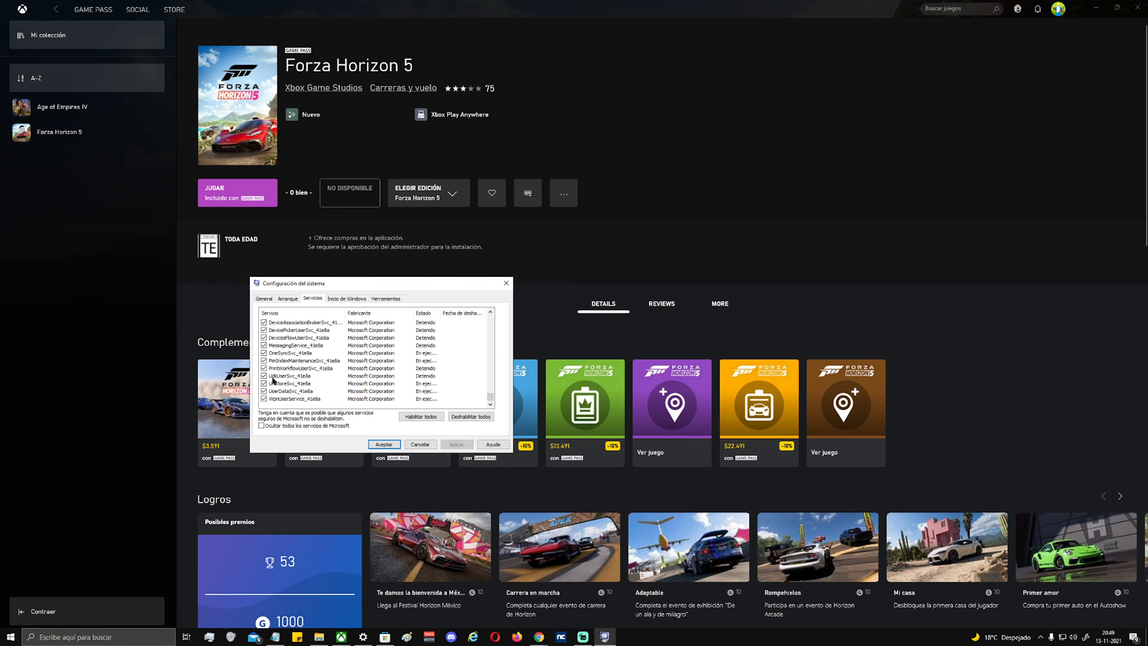
scroll(286, 359, up, 6)
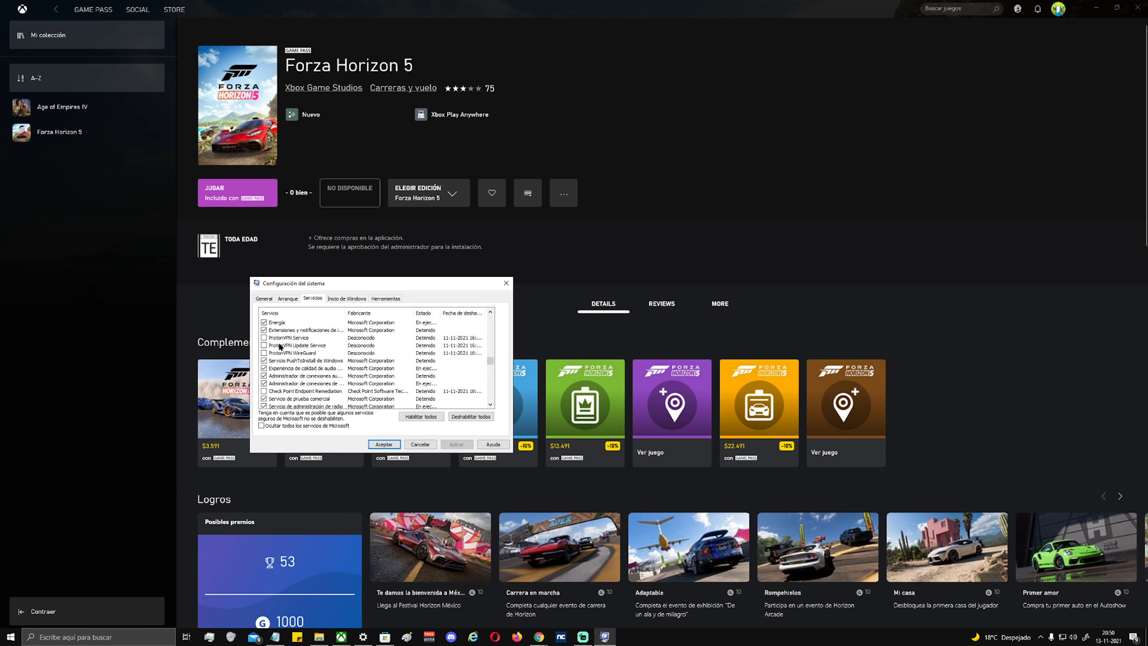
click(422, 417)
click(457, 444)
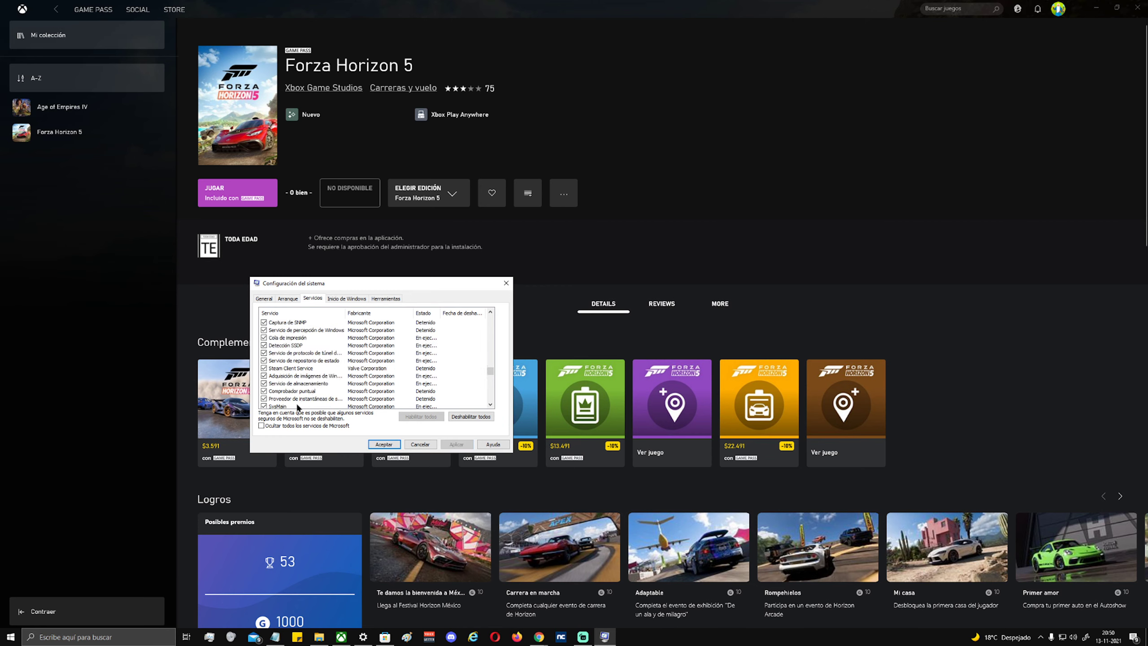
Hide all Microsoft services, disable all the remaining ones including LGHUB Updater Service, and apply the change.
click(281, 425)
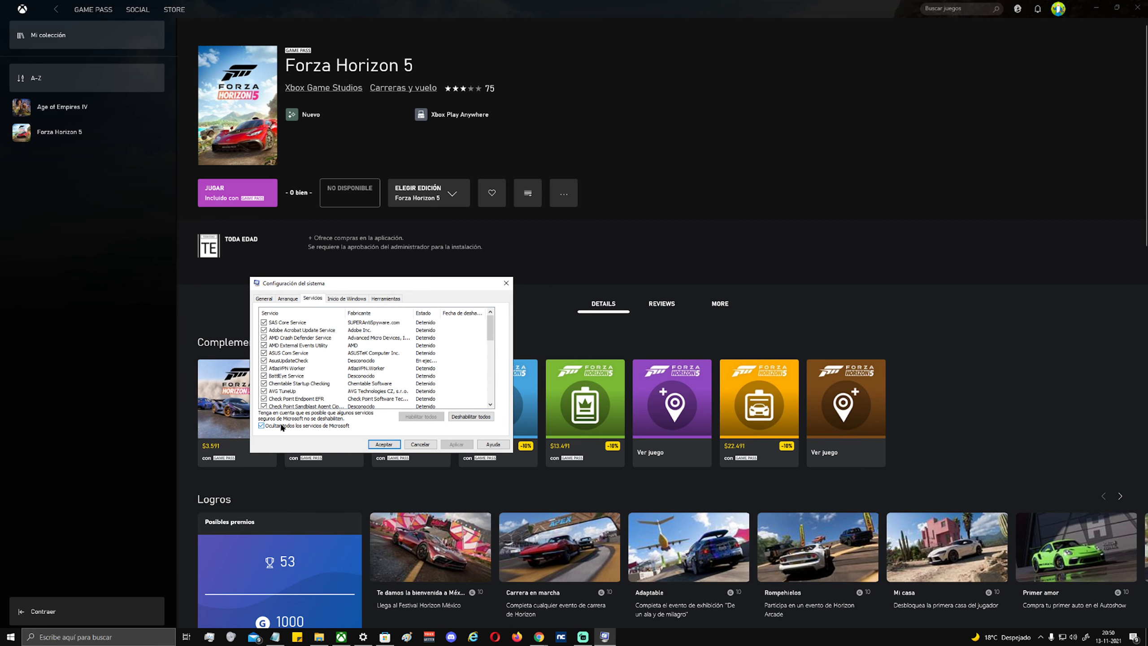
click(471, 417)
scroll(315, 340, down, 2)
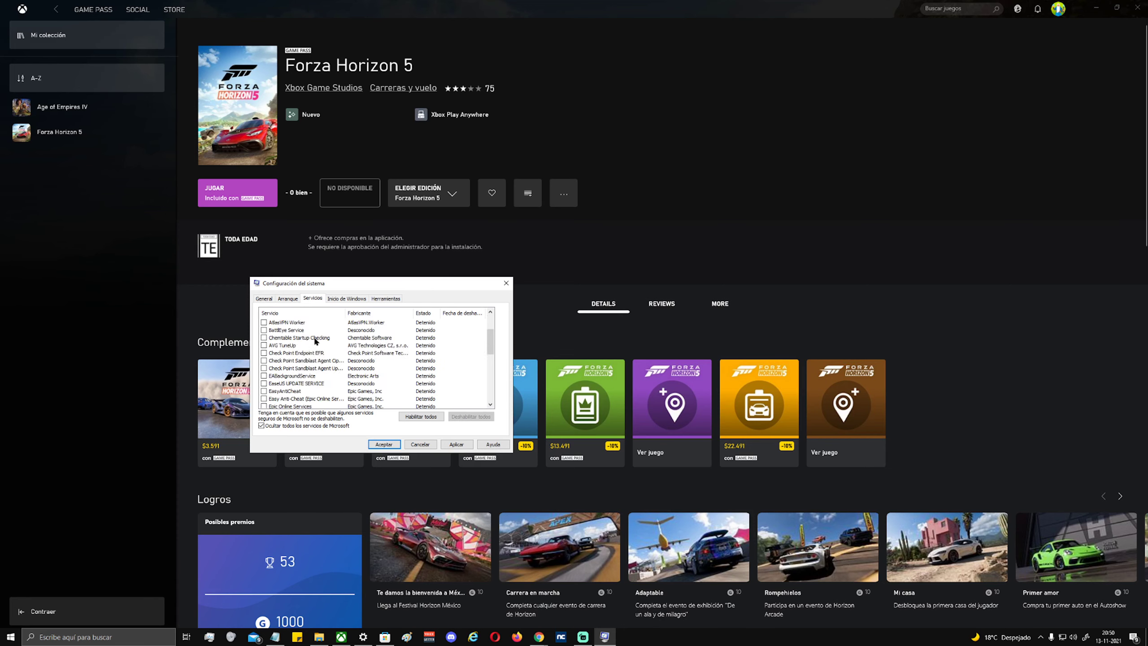
scroll(315, 341, down, 2)
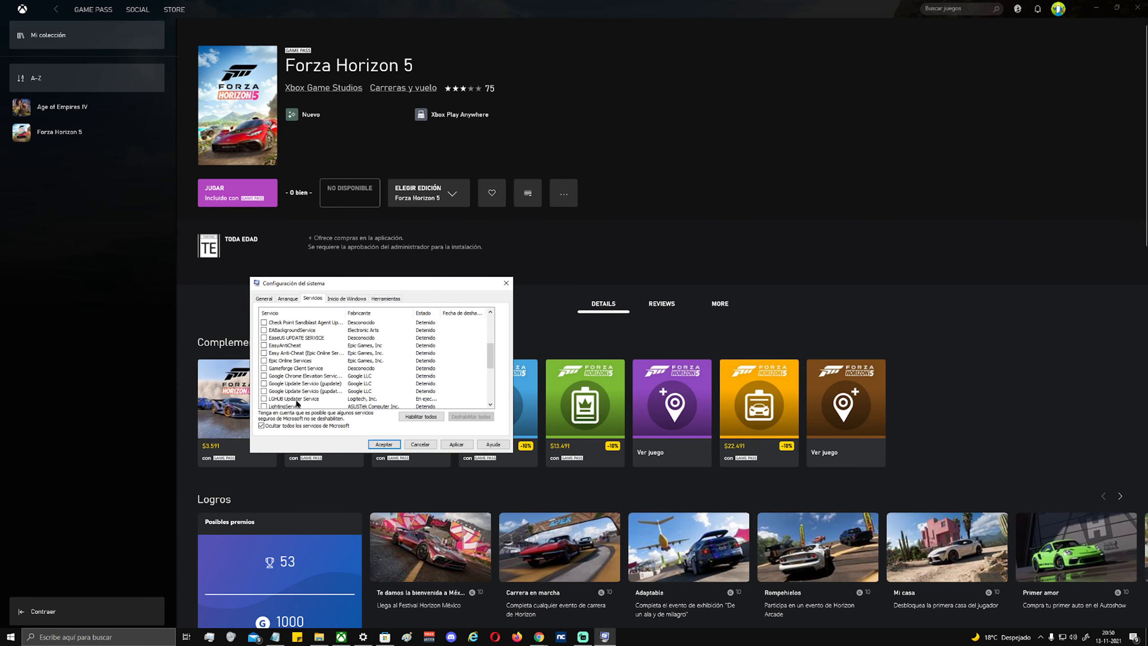
click(464, 446)
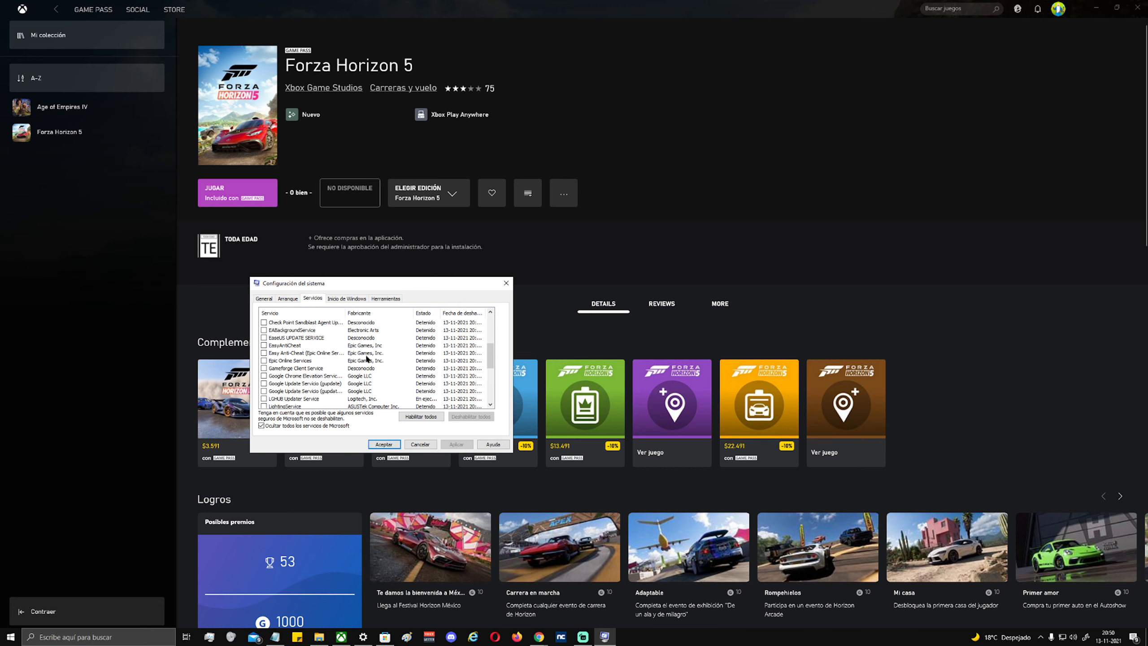
Enable LGHUB Updater Service, apply and accept the configuration, and dismiss the restart prompt without restarting.
click(265, 399)
click(457, 444)
click(382, 445)
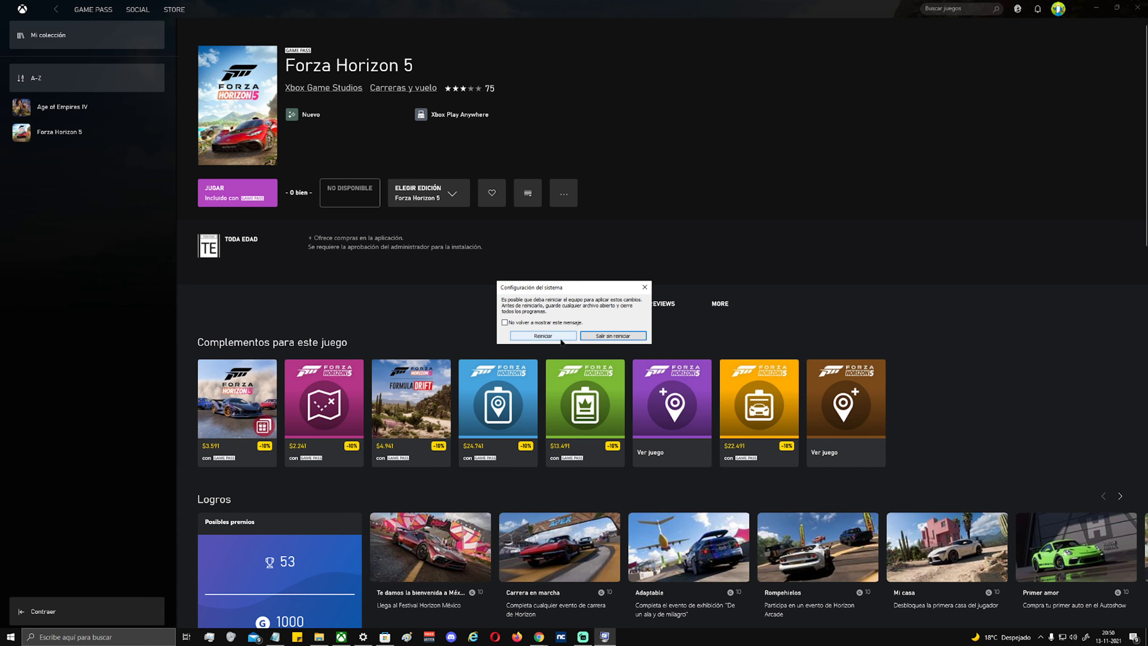
click(645, 287)
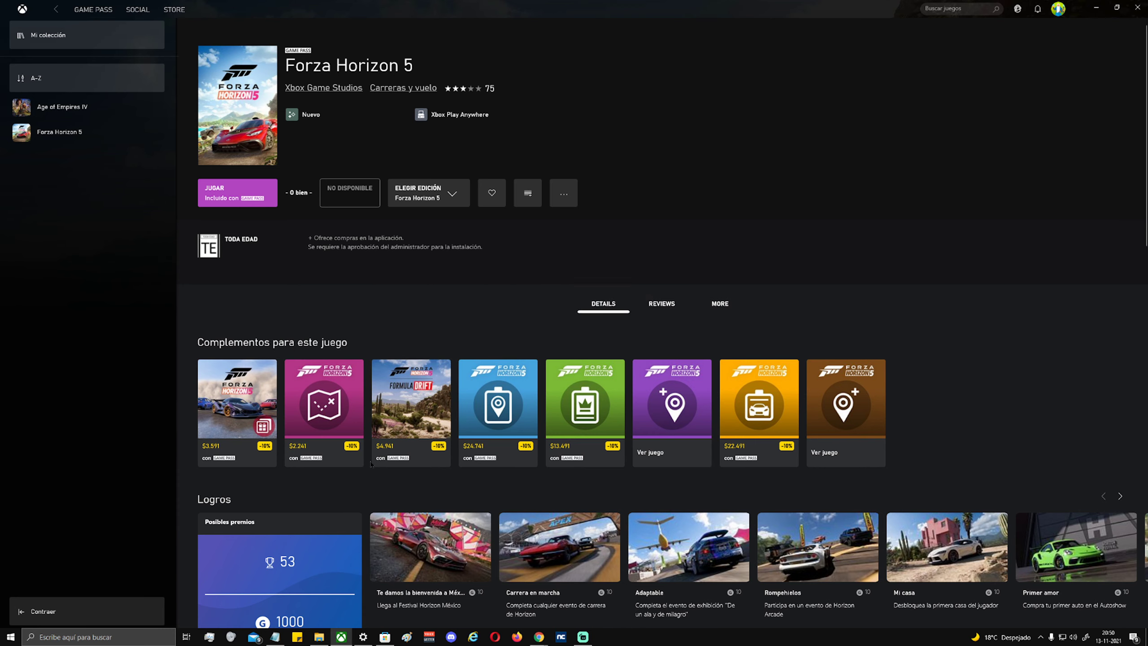
Search Windows for "msco", reopen System Configuration and show its services list.
click(130, 638)
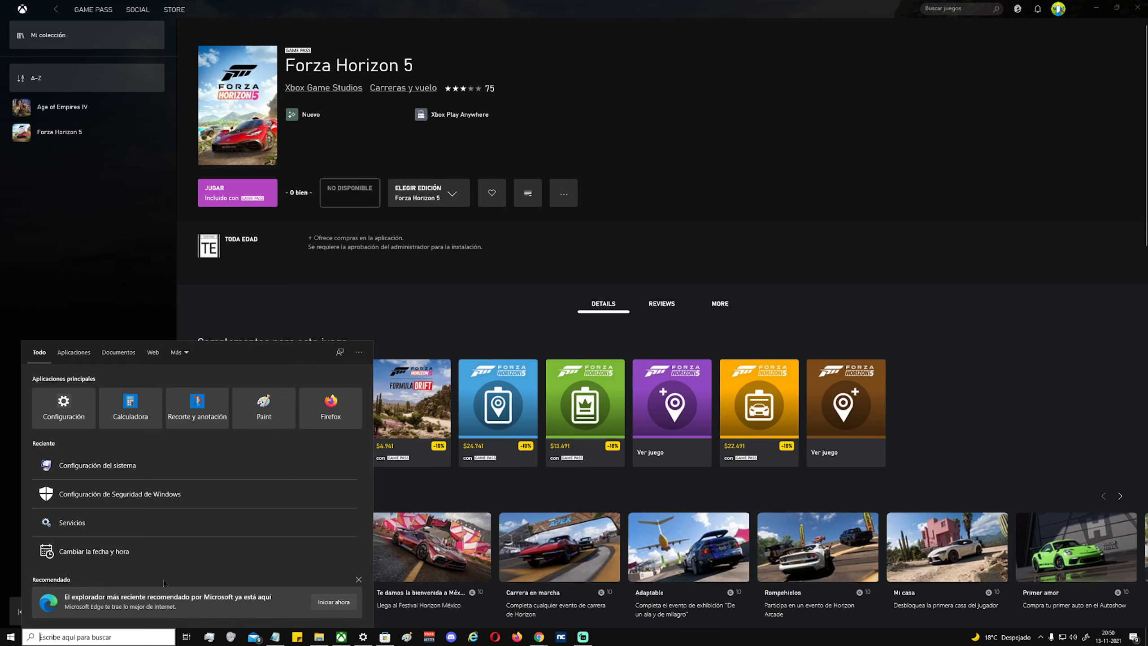
text(msco)
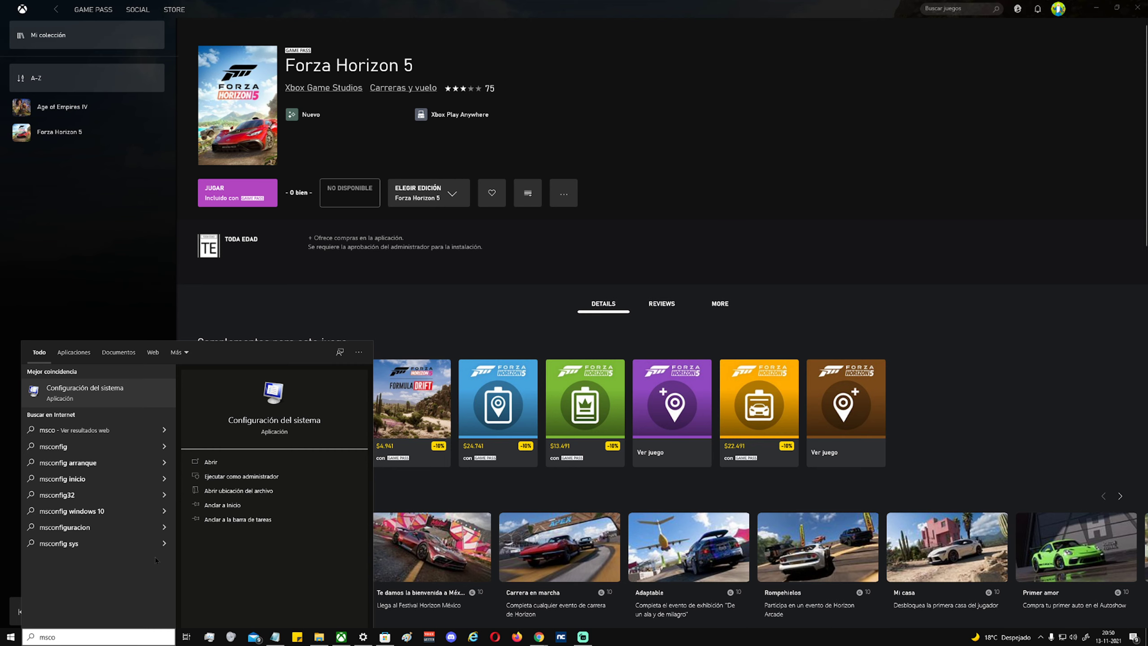
click(84, 392)
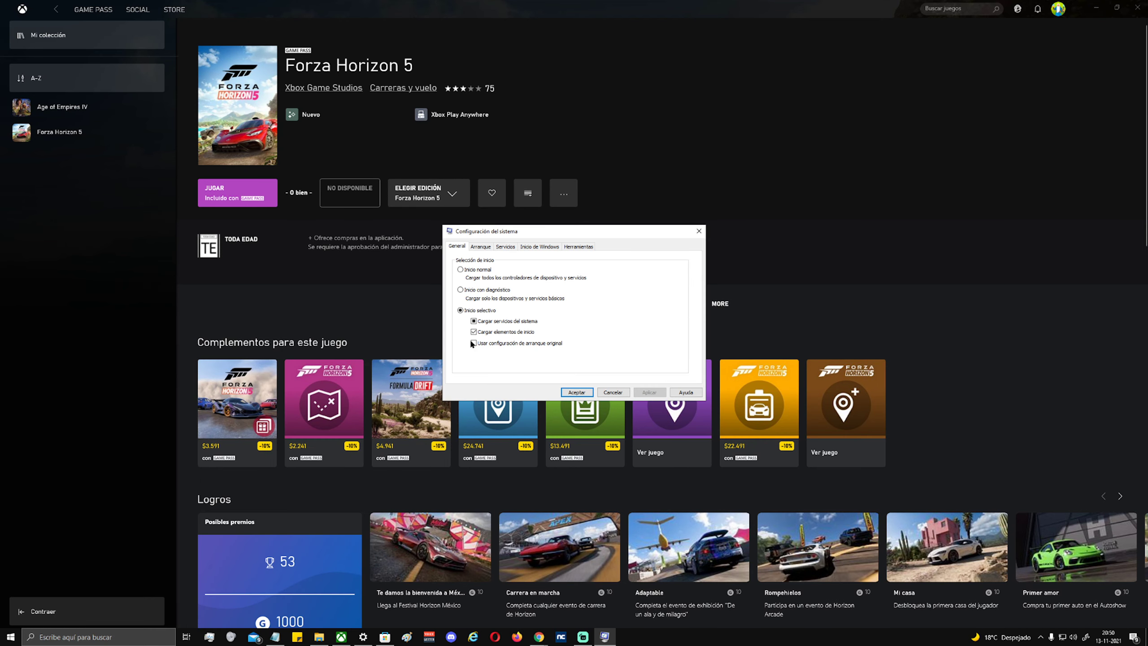
click(499, 246)
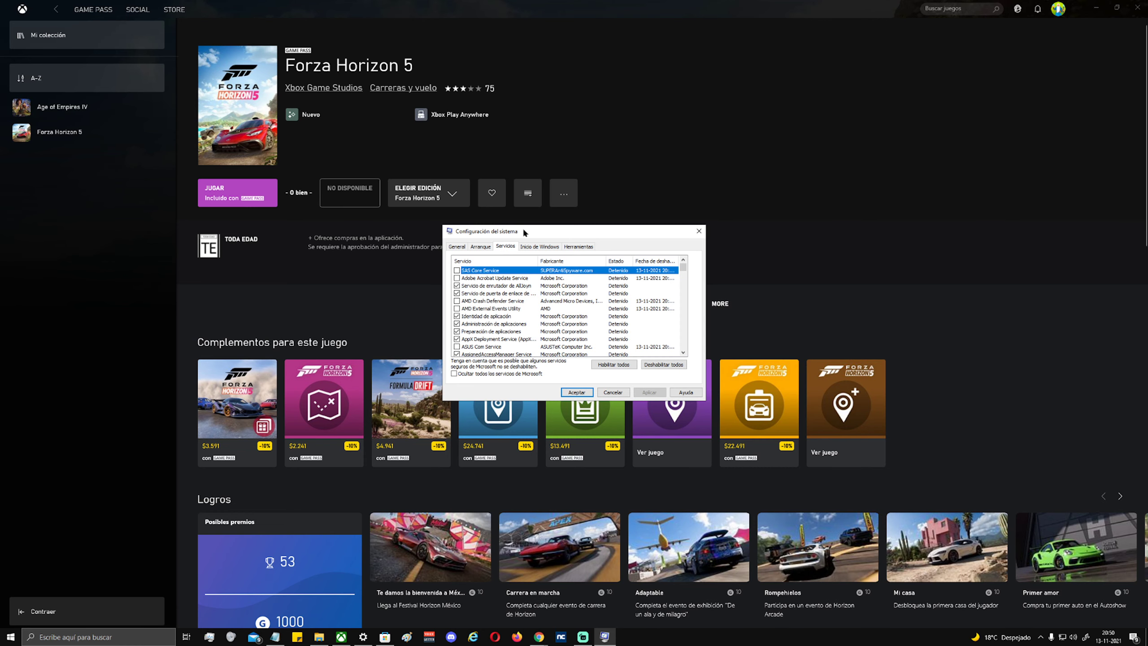
drag(523, 229, 343, 256)
Check that the Microsoft services at the start of the list, from the AllJoyn router to BitLocker drive encryption, are enabled.
click(294, 315)
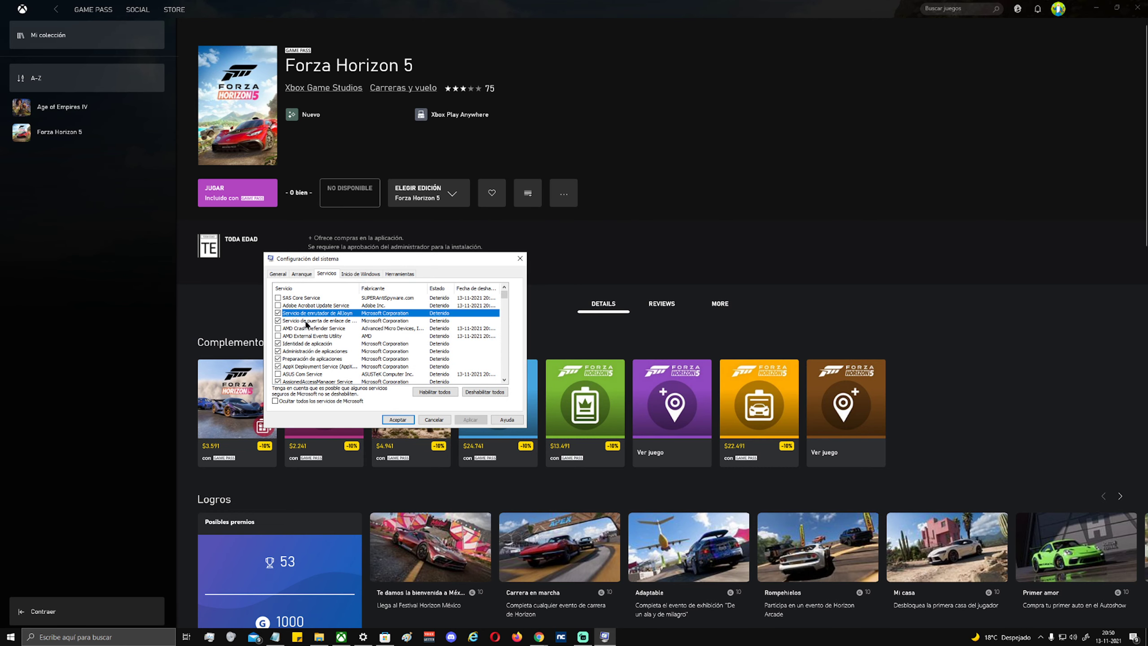
click(306, 321)
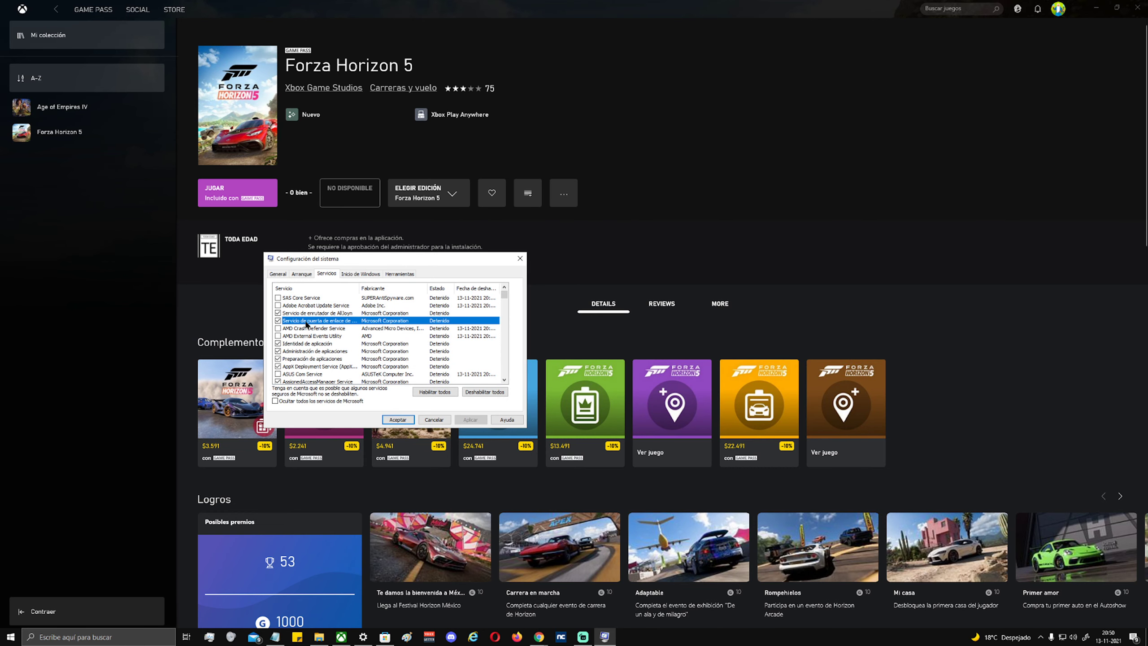
click(305, 352)
click(304, 366)
scroll(303, 341, down, 3)
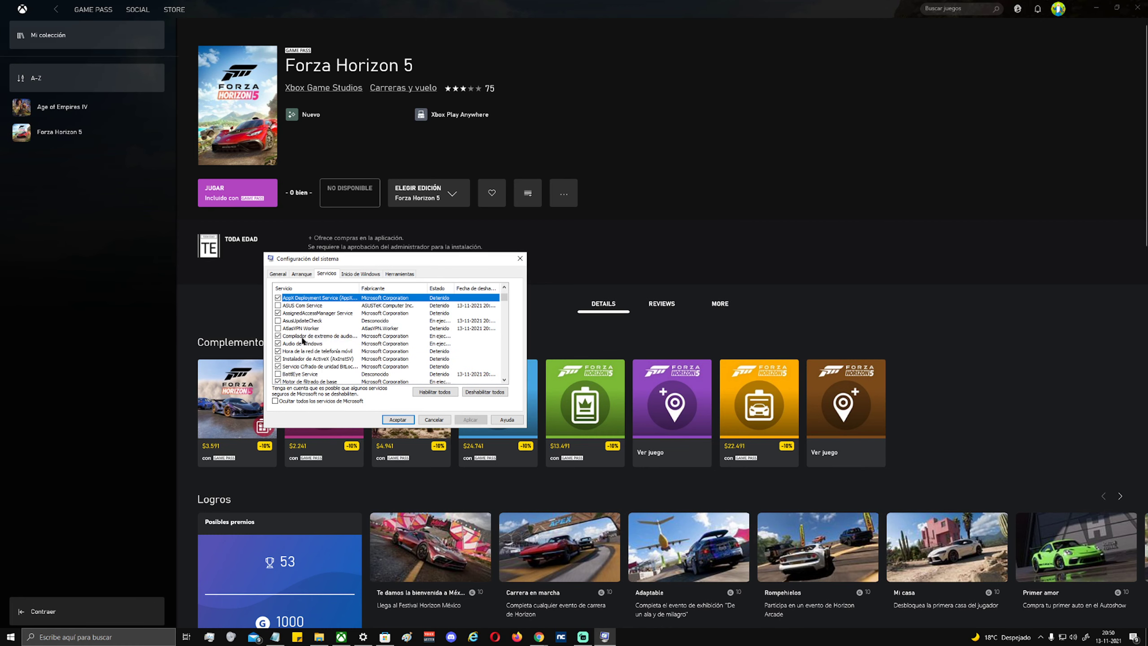
click(301, 337)
click(306, 343)
click(312, 351)
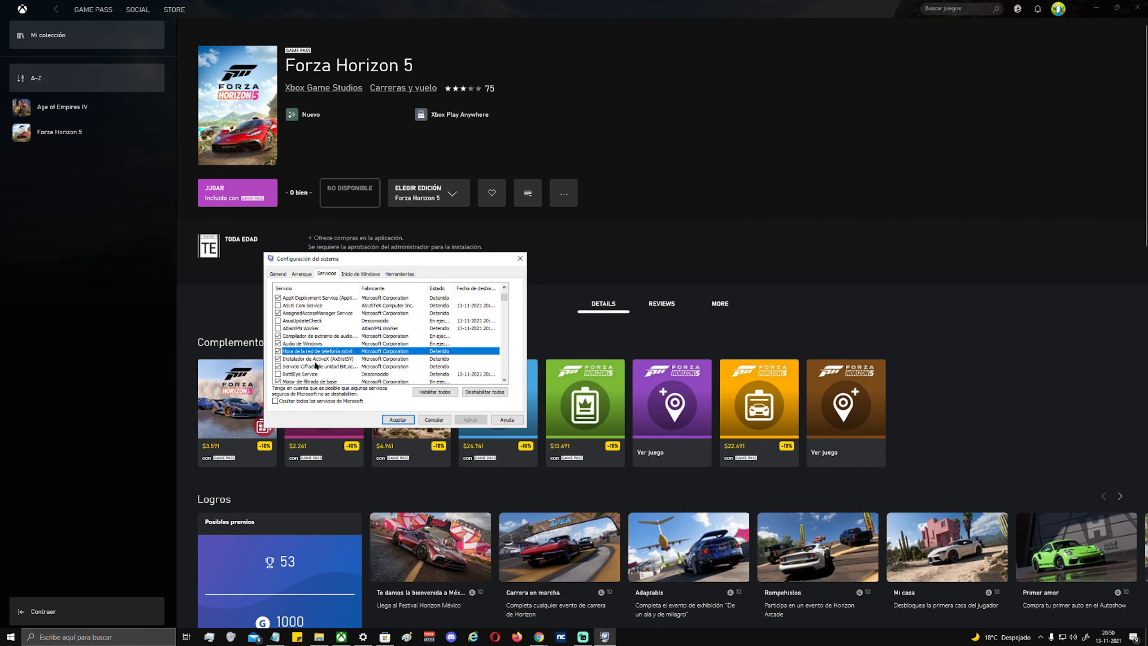
click(315, 365)
scroll(326, 328, down, 3)
Check the enabled state of the Microsoft services from intelligent transfer and the computer browser through device association.
click(304, 321)
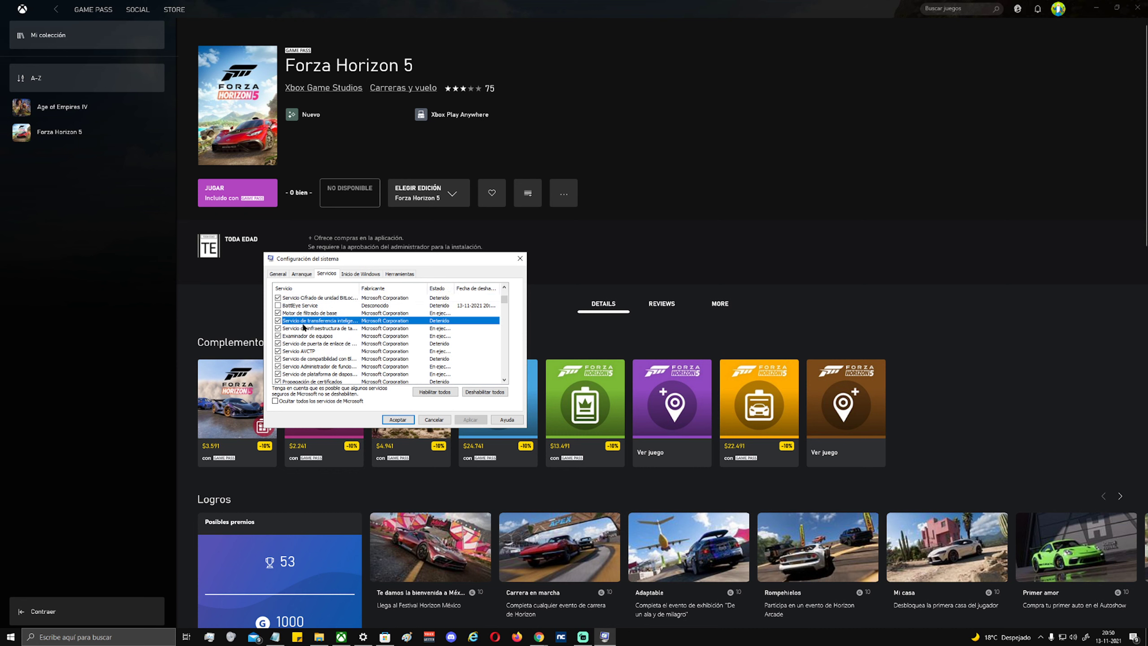
click(305, 336)
click(306, 344)
click(308, 359)
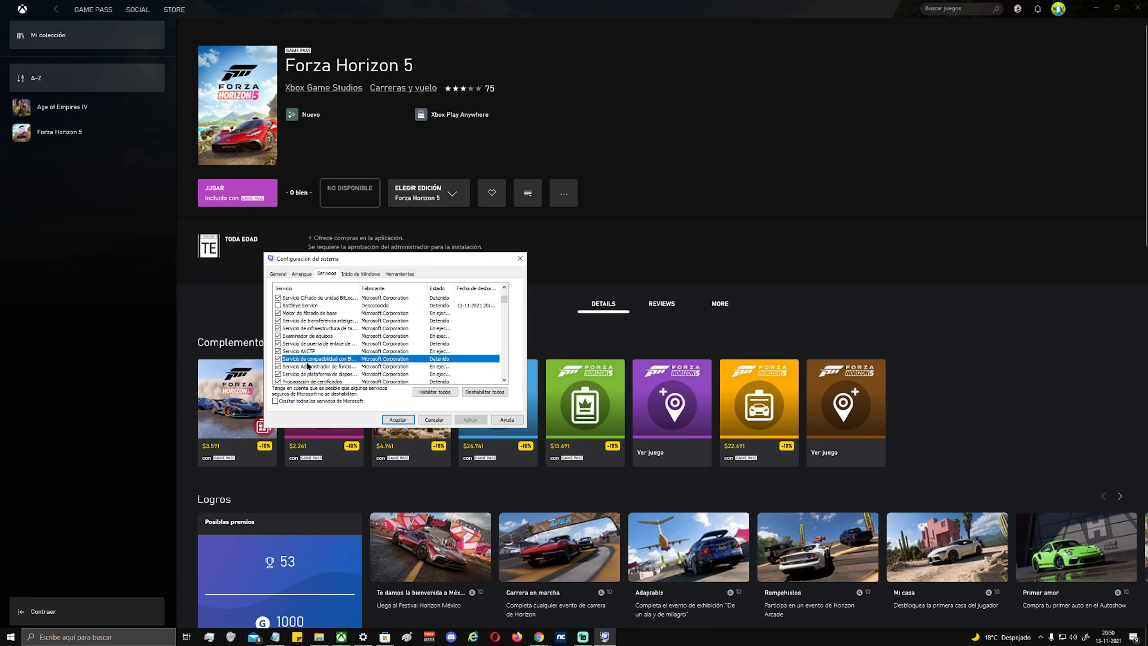
click(307, 366)
scroll(308, 365, down, 5)
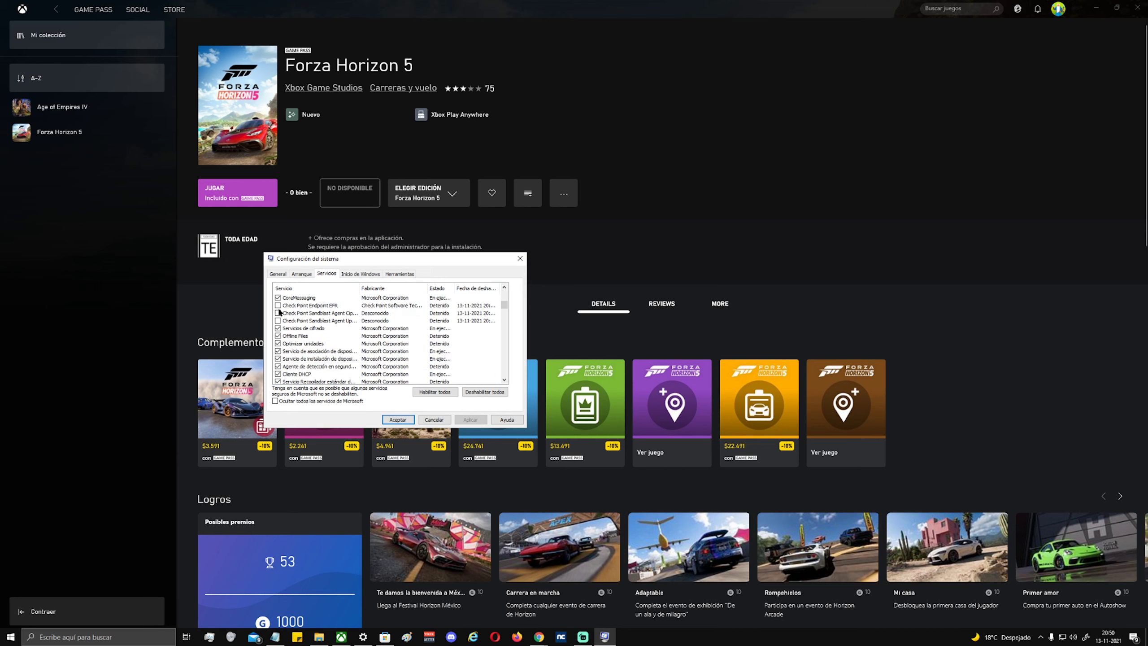
click(325, 353)
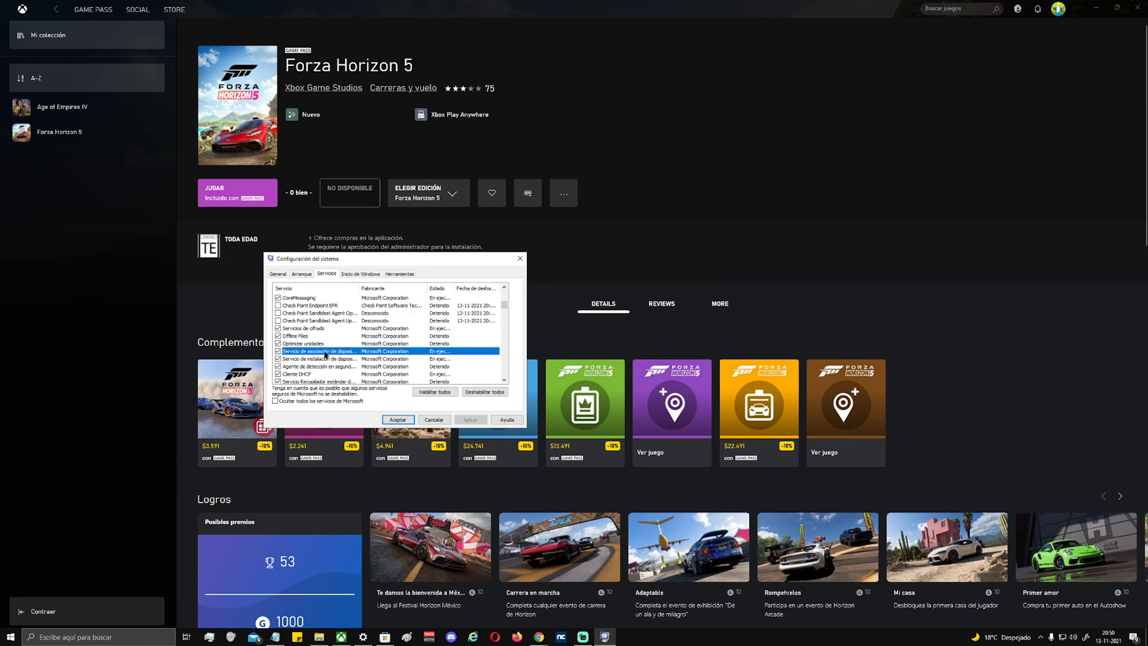
scroll(325, 354, down, 4)
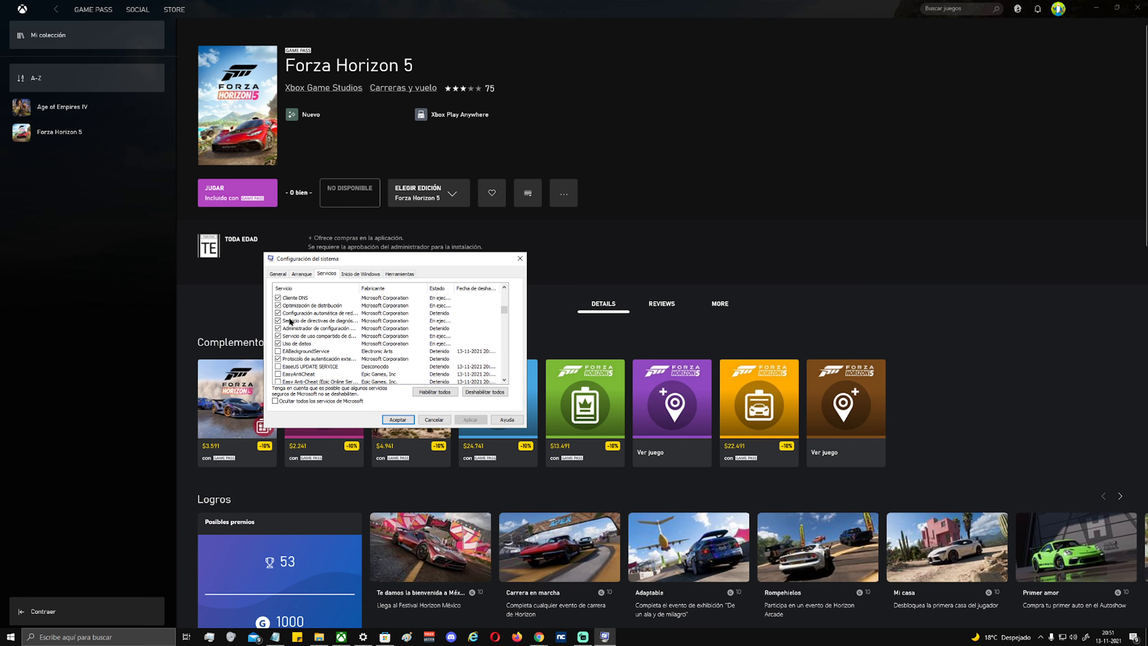
Check the enabled state of the Microsoft services from automatic network device configuration to Windows Presentation Foundation.
click(305, 313)
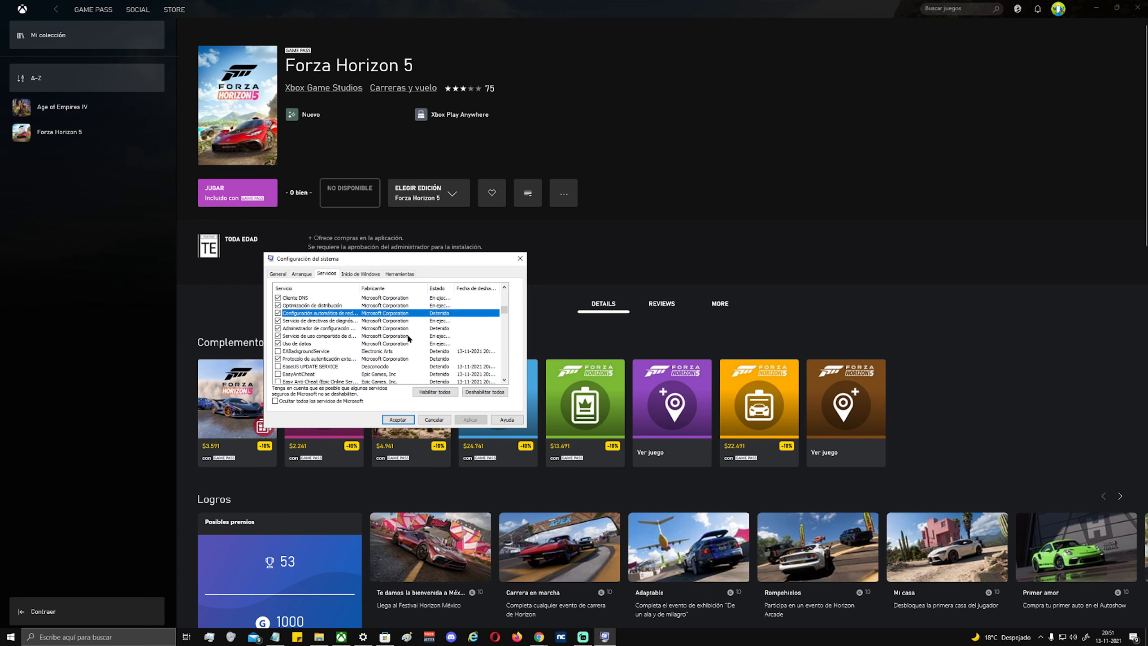
click(393, 320)
click(386, 328)
click(390, 335)
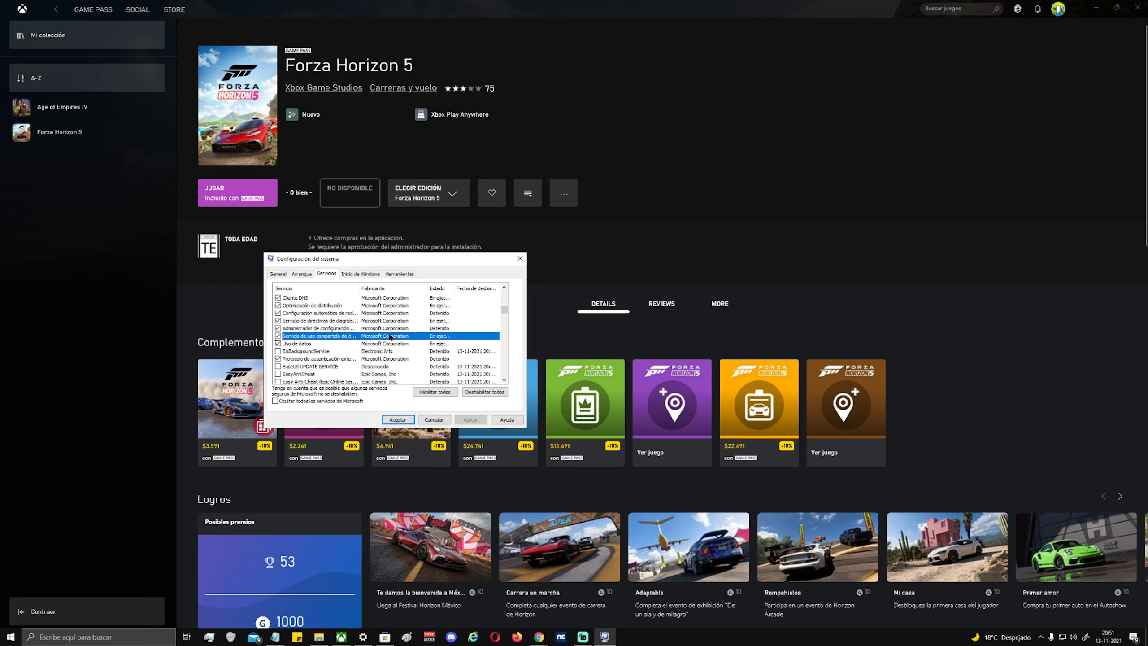
scroll(410, 341, down, 6)
click(398, 336)
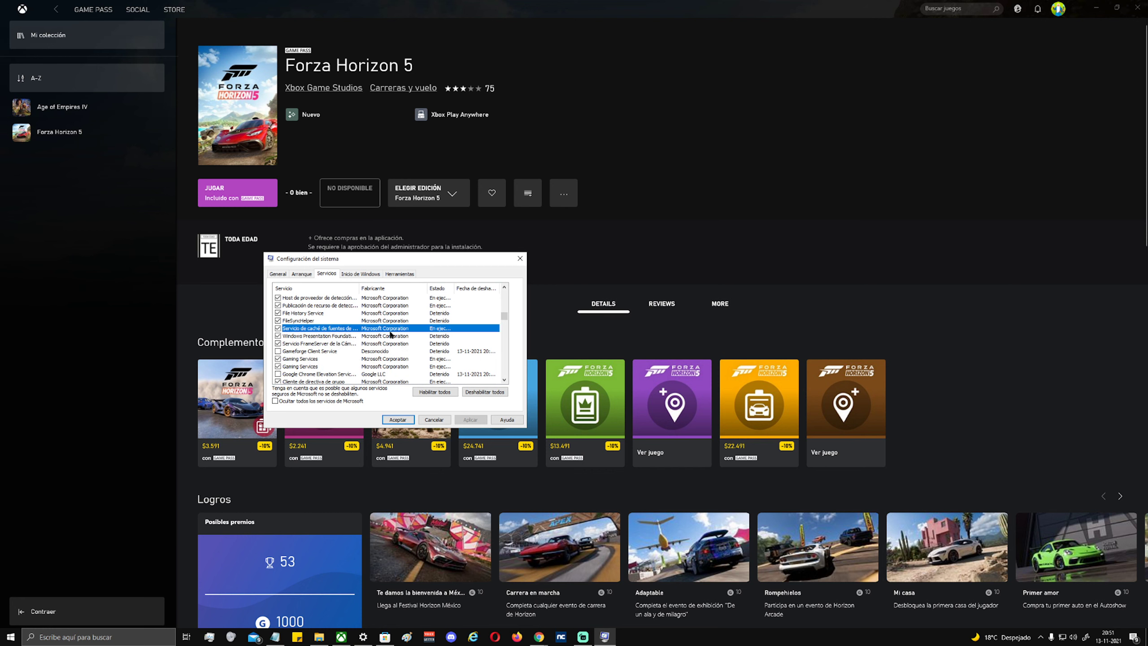
click(377, 306)
click(380, 298)
click(379, 313)
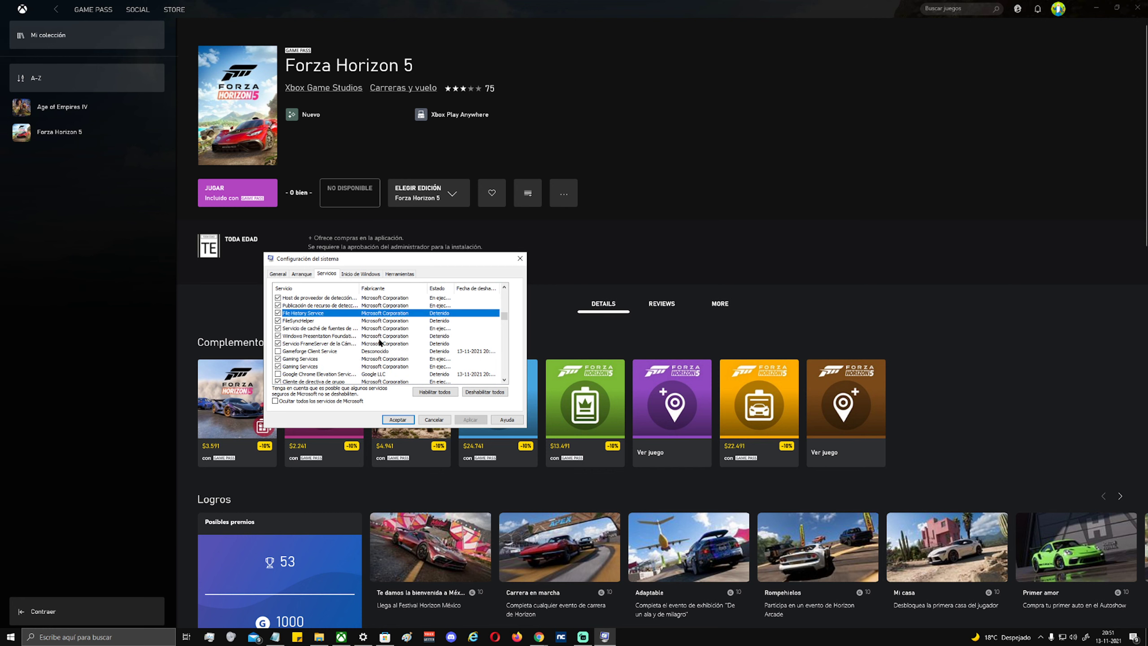
click(380, 337)
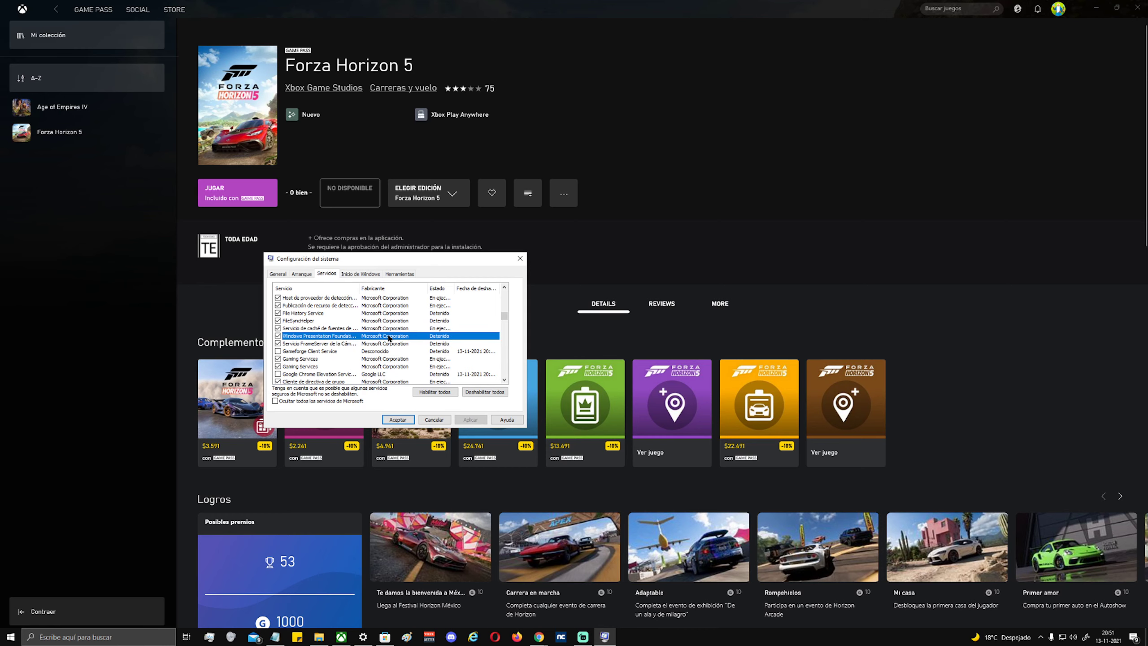
Return to the start of the services list and recheck the application identity and AllJoyn router services.
scroll(375, 346, up, 5)
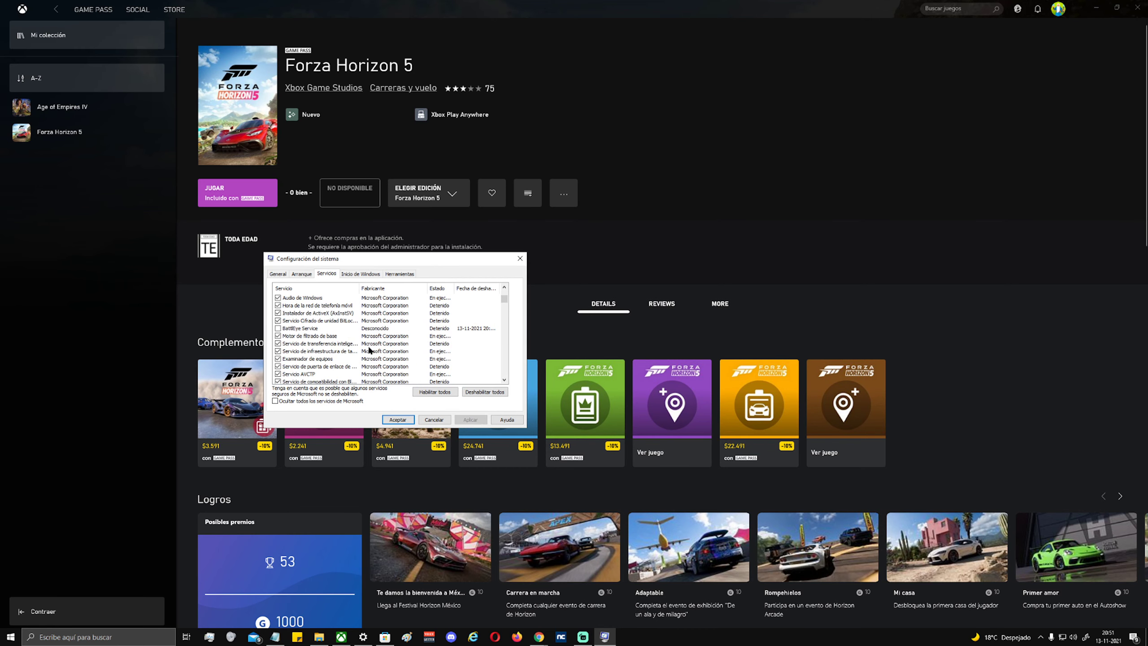
scroll(370, 349, up, 3)
click(282, 344)
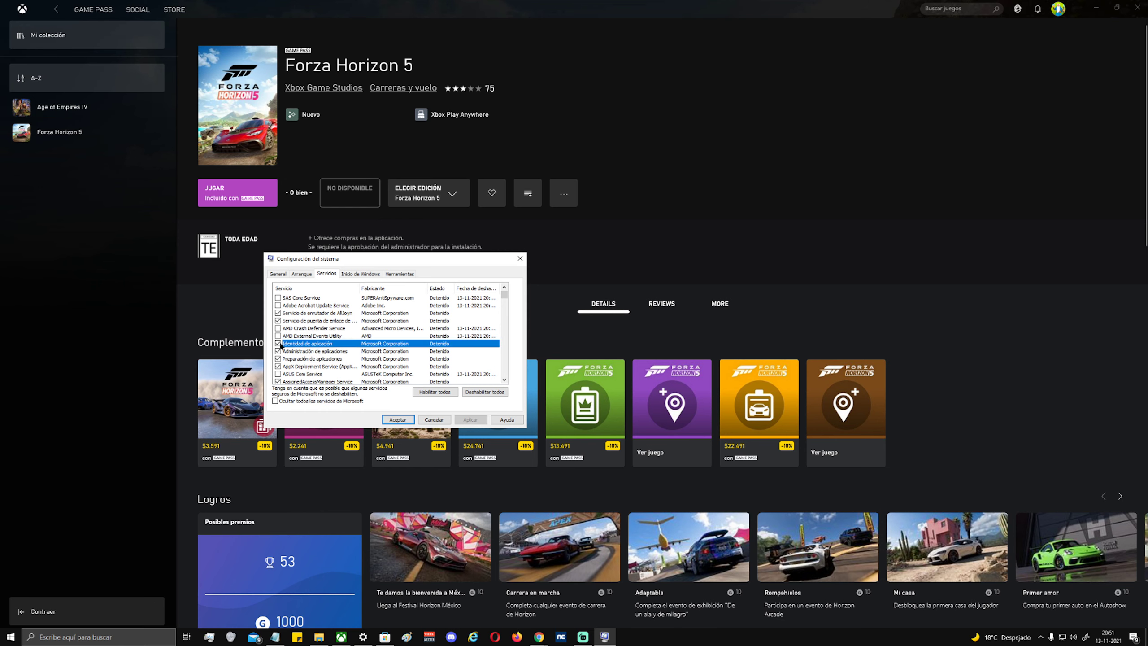
click(382, 321)
click(379, 313)
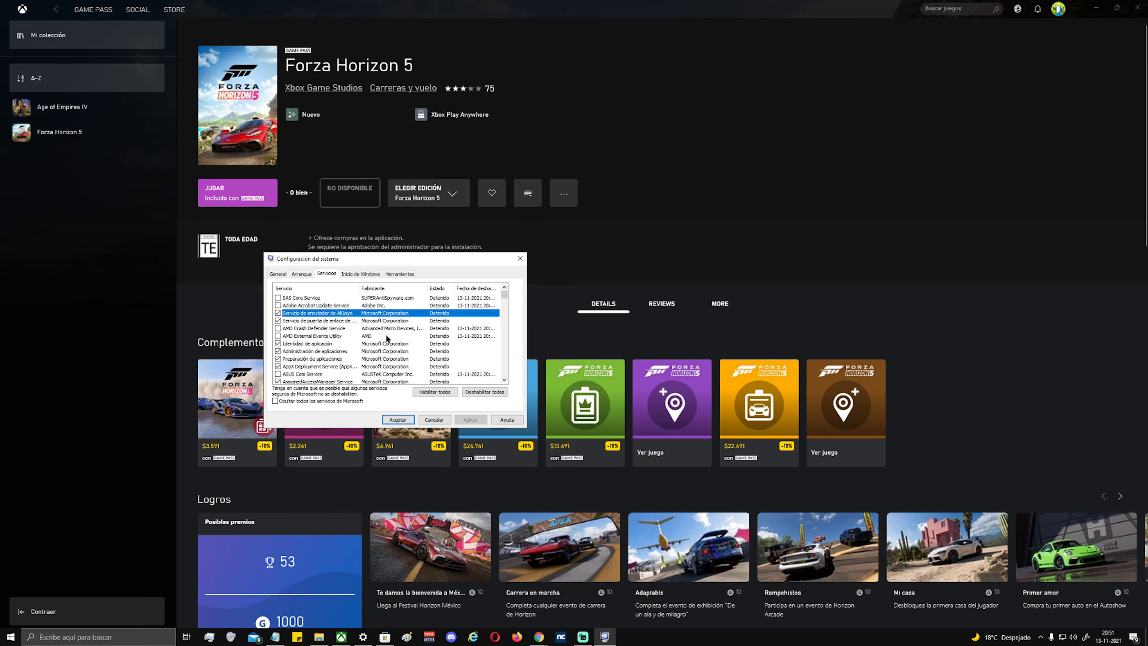
Hide the Microsoft services to review the remaining ones, show them again and accept the configuration.
click(321, 401)
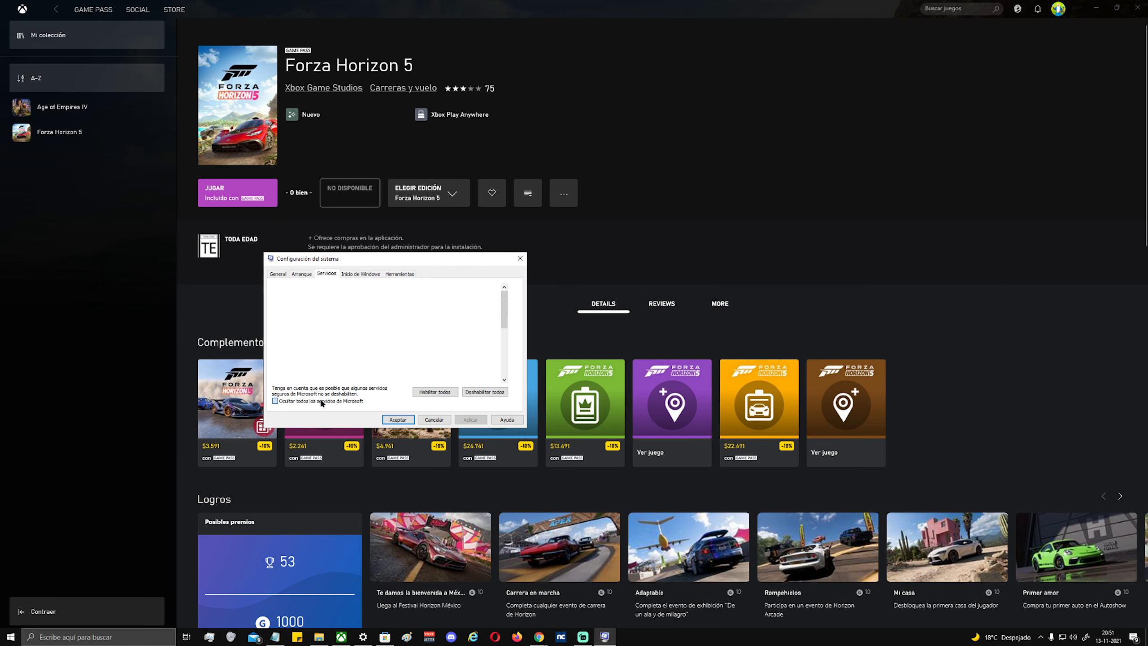
drag(504, 304, 503, 374)
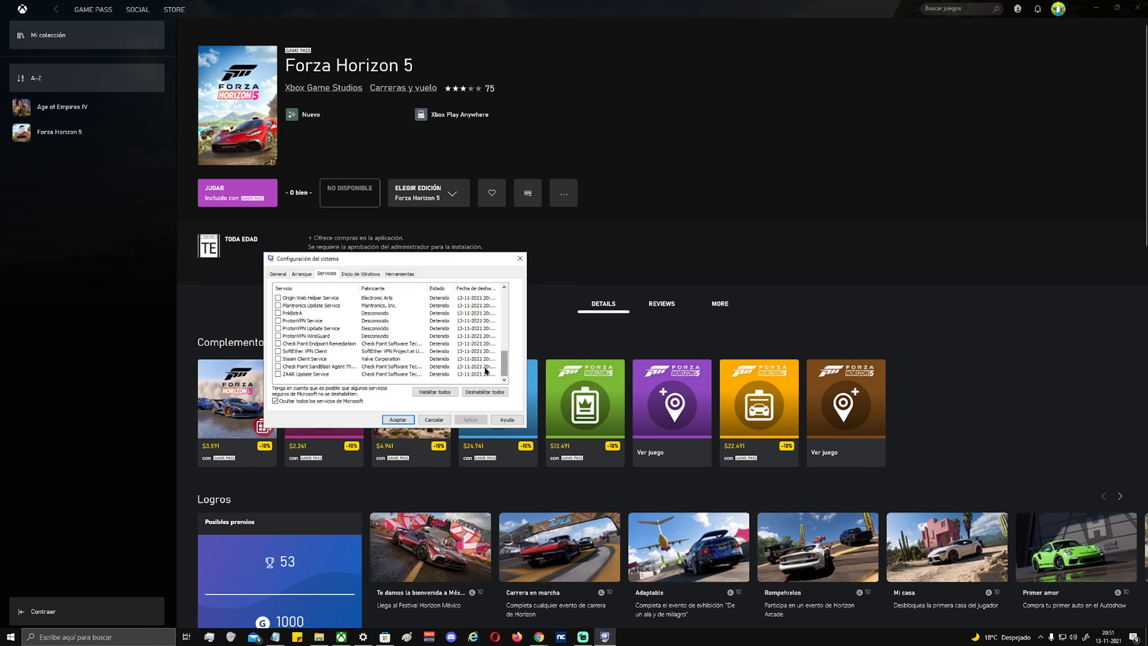
click(298, 322)
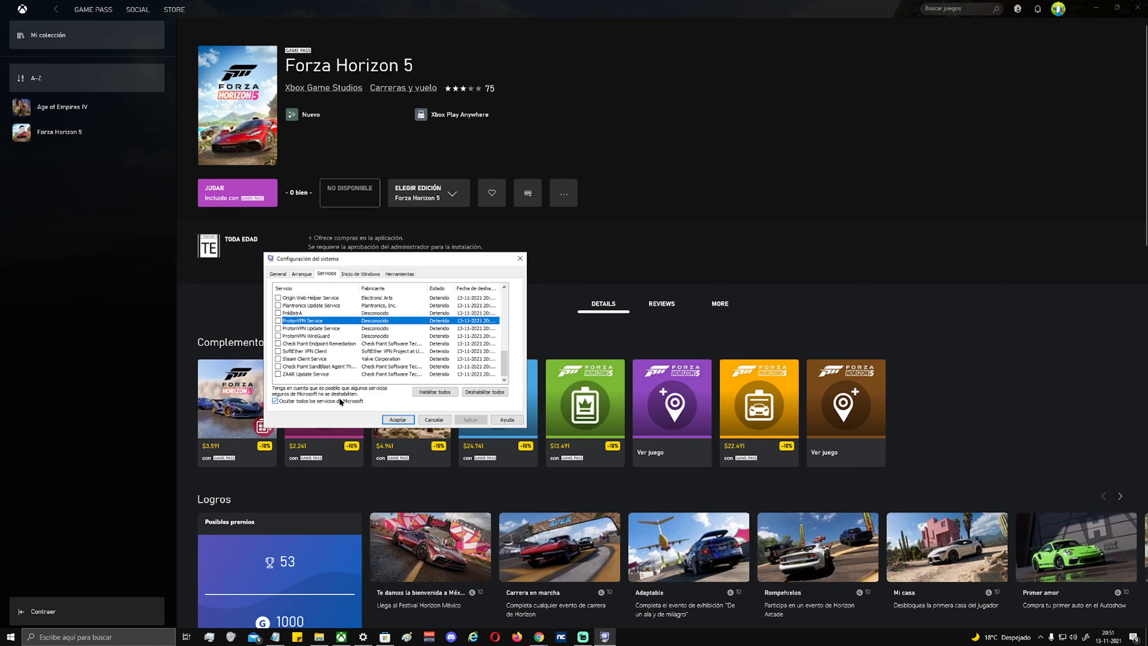
click(340, 401)
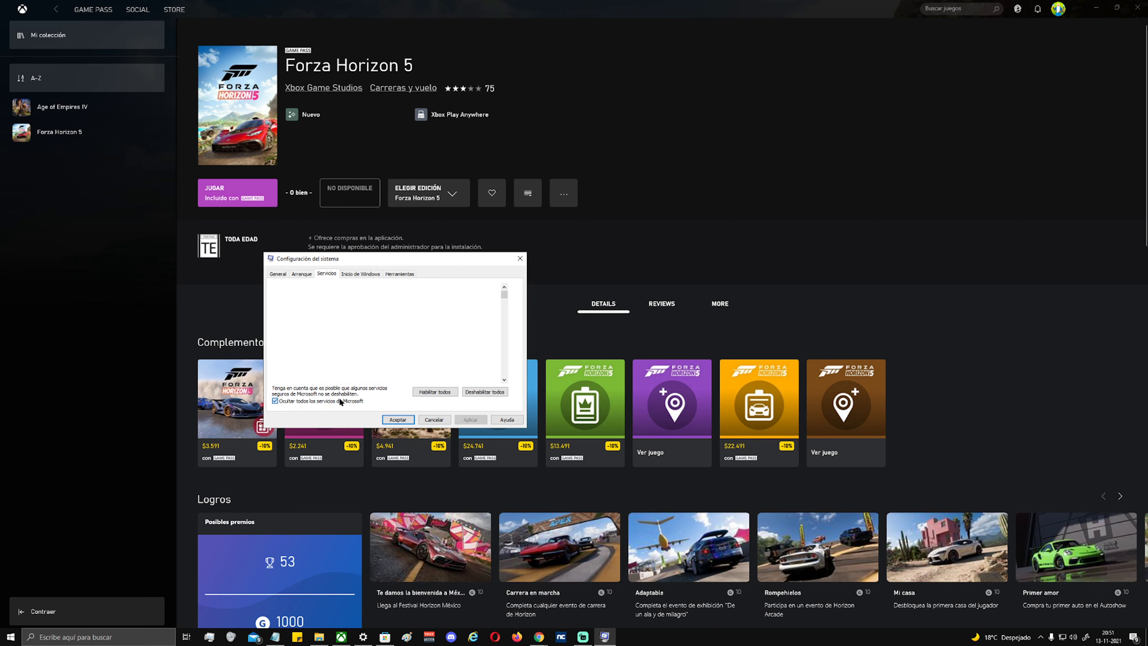
click(398, 419)
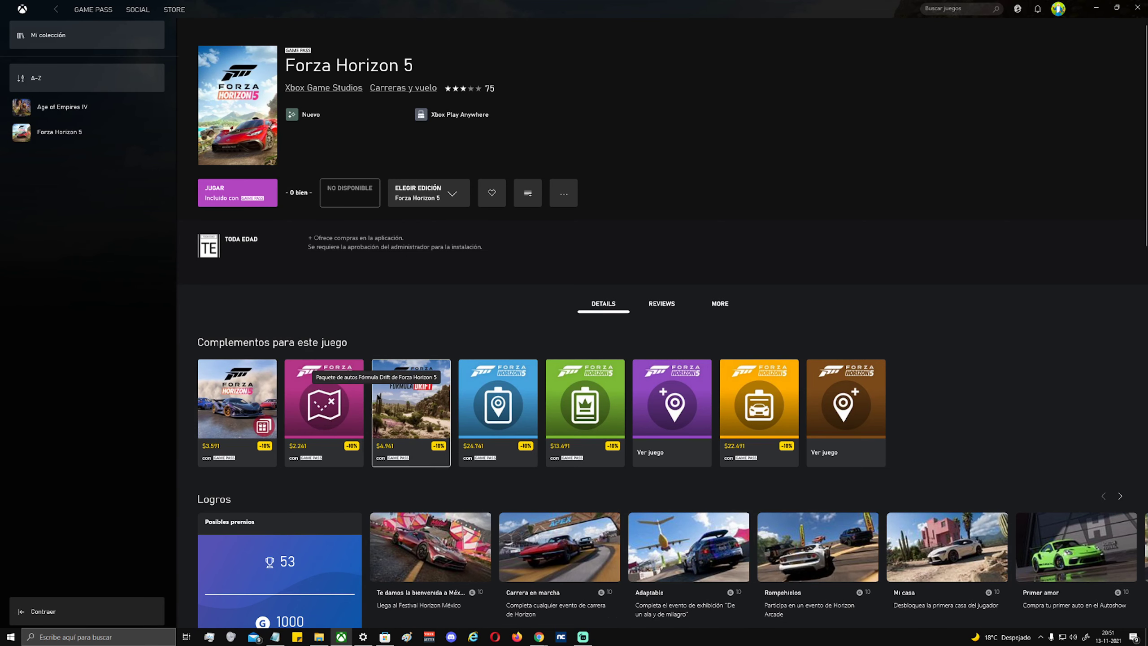